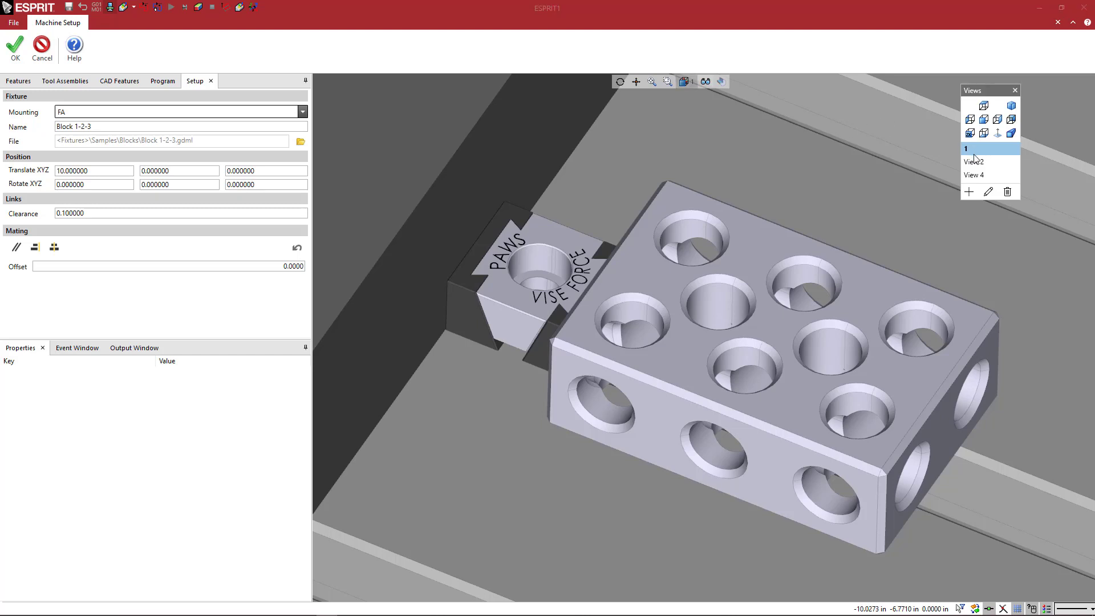
# In View 2, set the Block 1-2-3 fixture's X translation to 8, followed by 12.
pyautogui.click(975, 162)
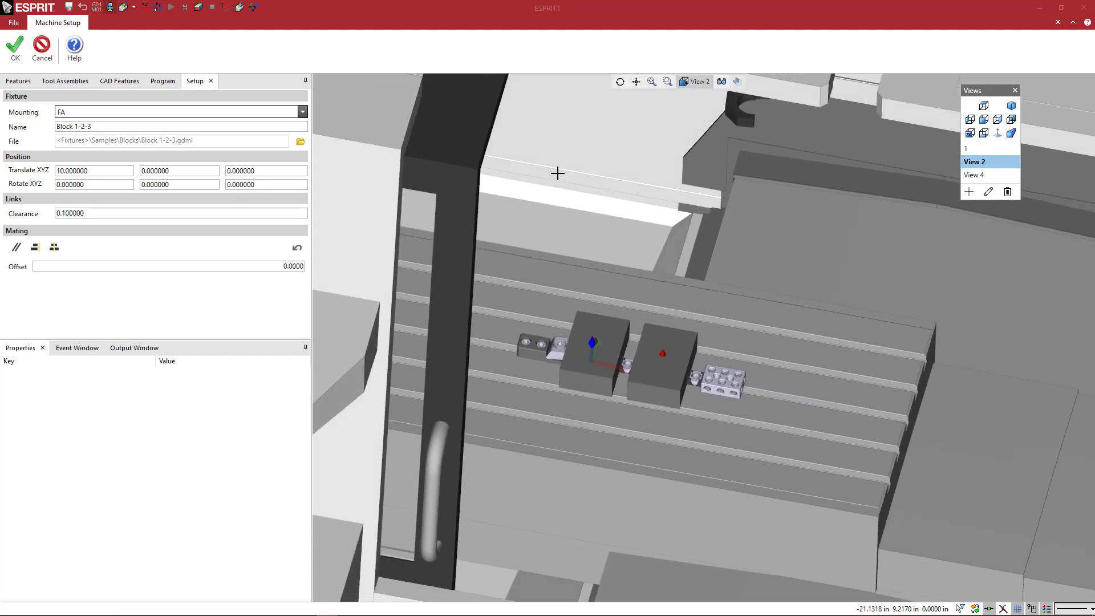
pyautogui.click(103, 173)
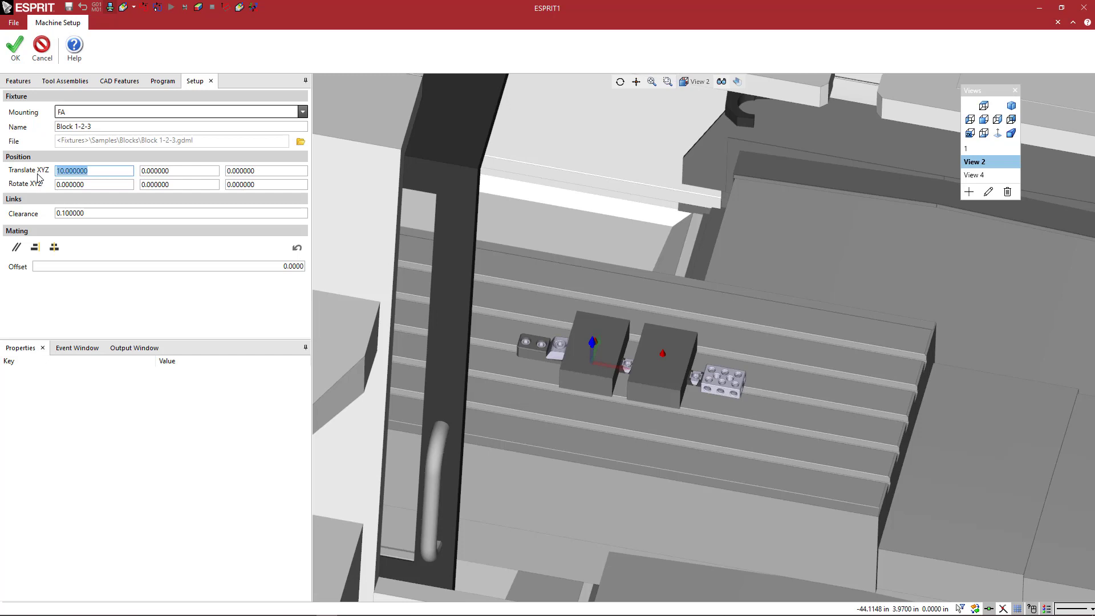
pyautogui.write('8')
pyautogui.press('Tab')
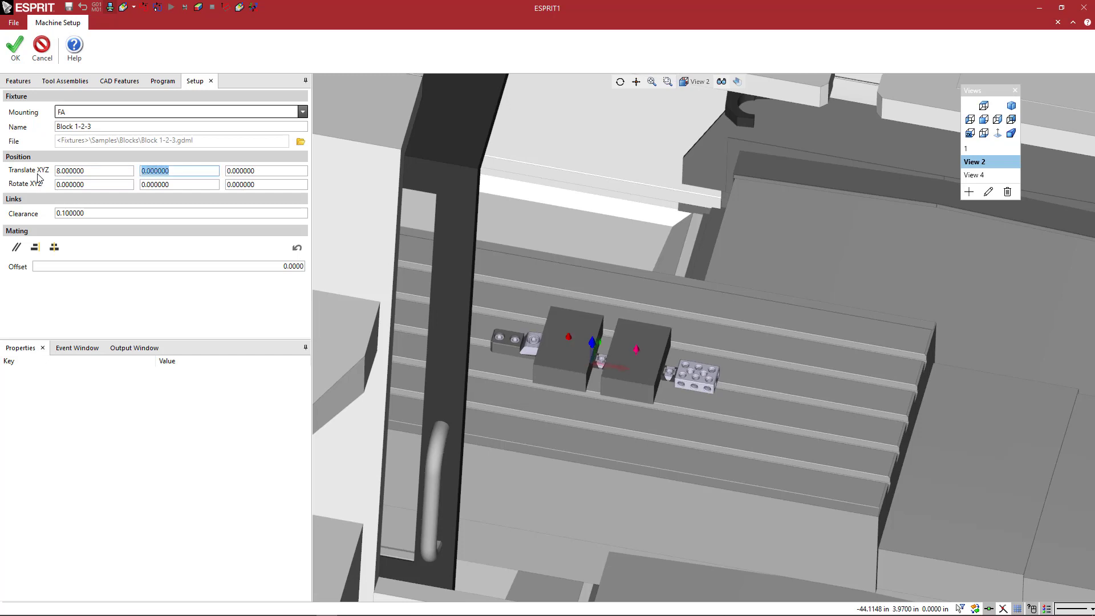
pyautogui.hotkey('shift', 'Tab')
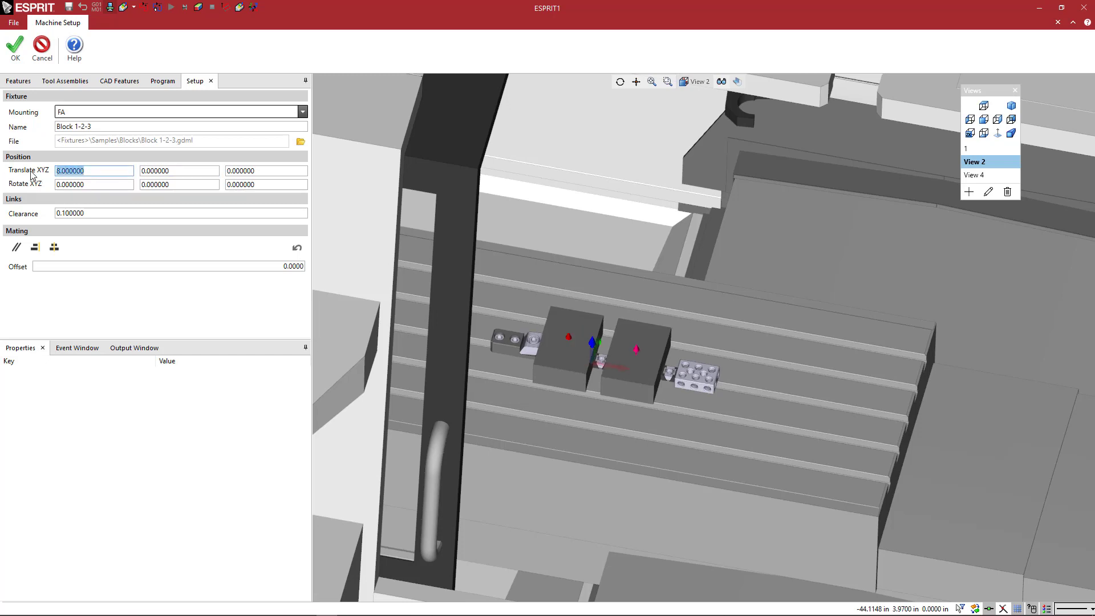
pyautogui.write('12')
pyautogui.press('Tab')
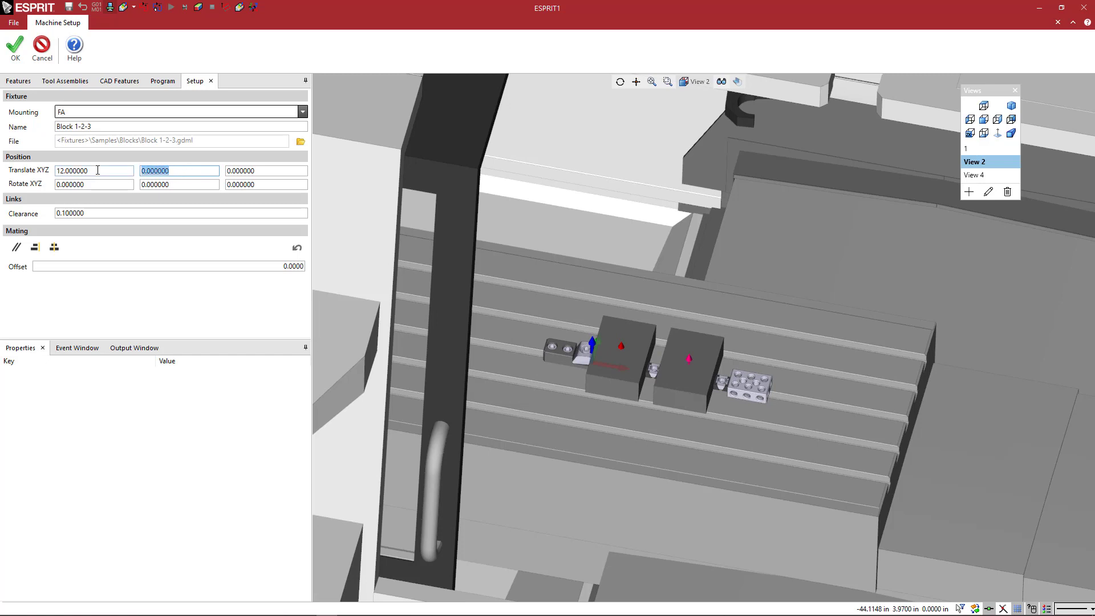
# Set the fixture's Y translation to 4 and then to -4, and switch to View 4.
pyautogui.write('4')
pyautogui.press('Return')
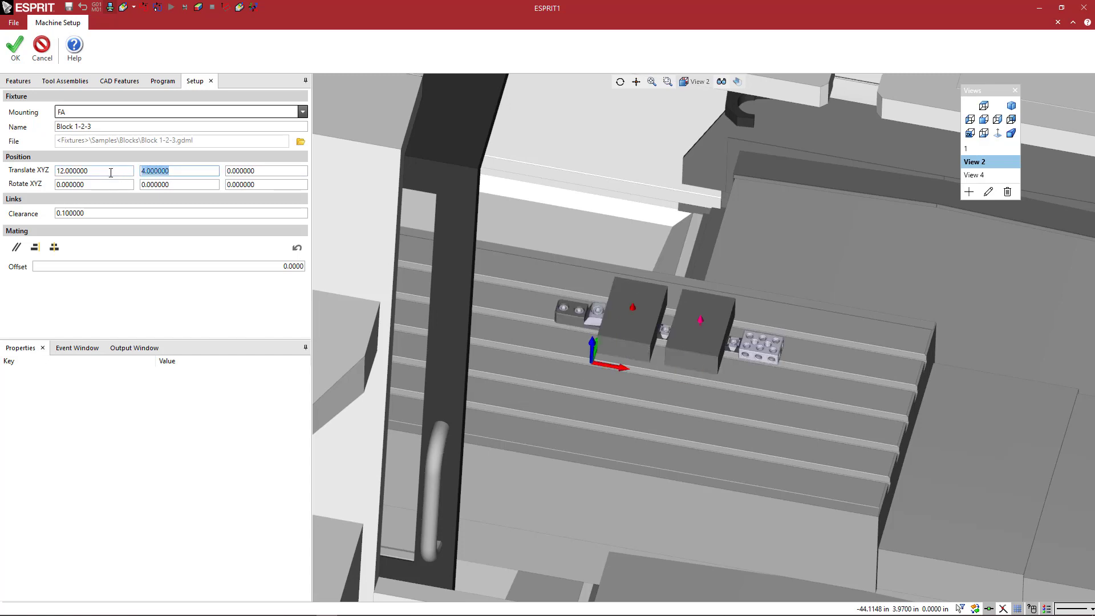
pyautogui.write('-4')
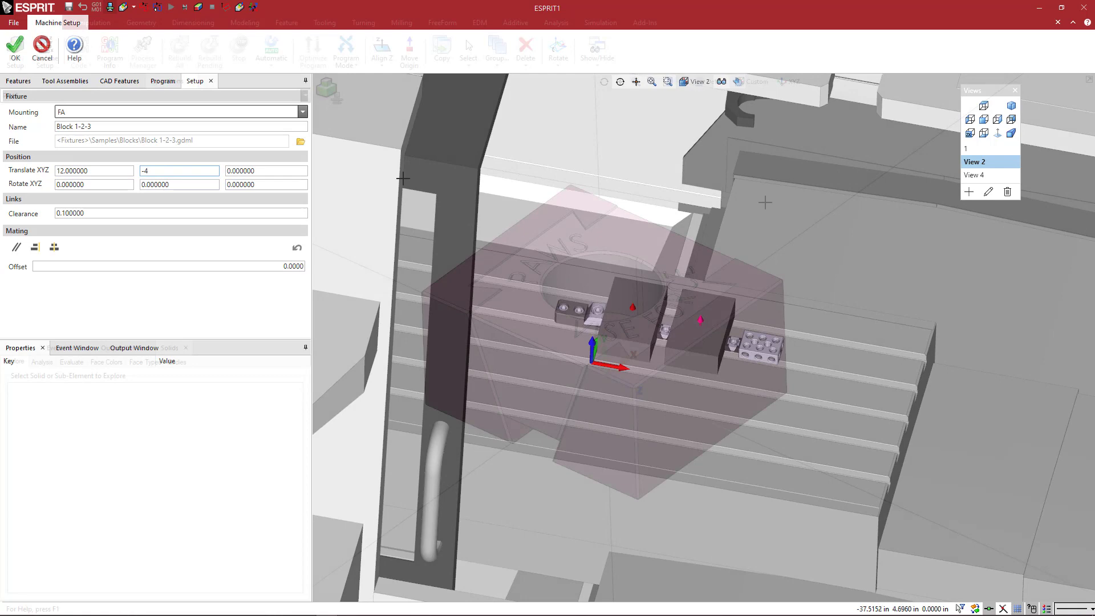
pyautogui.press('Tab')
pyautogui.click(975, 175)
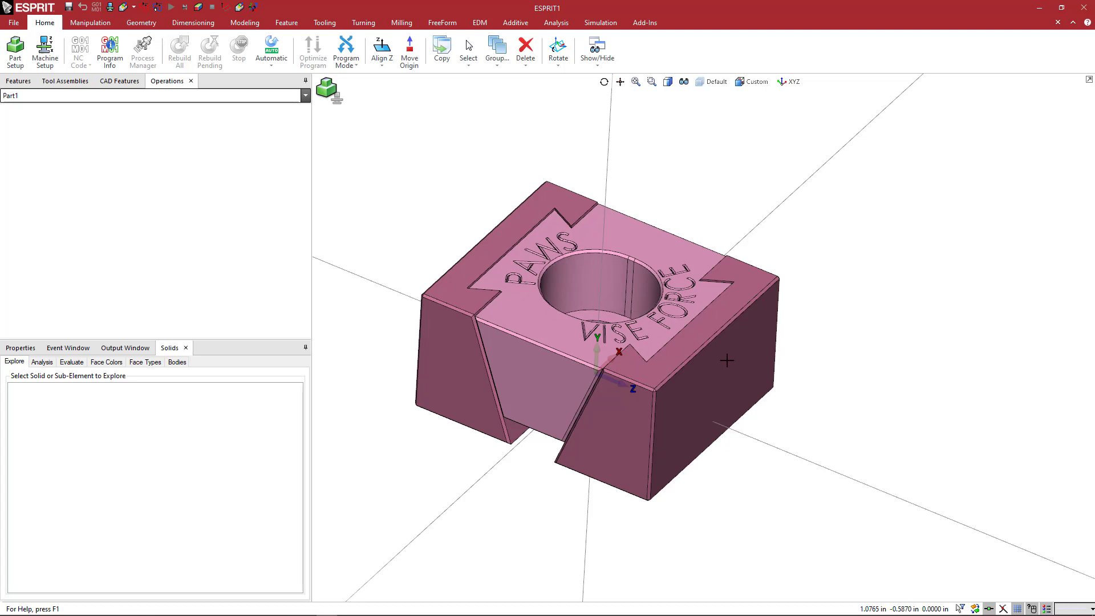
# Switch to the browser, examine the Vise Force wedge clamp models on the PAWS Workholding page, and return to ESPRIT.
pyautogui.hotkey('alt', 'Tab')
pyautogui.scroll(-10, 693, 359)
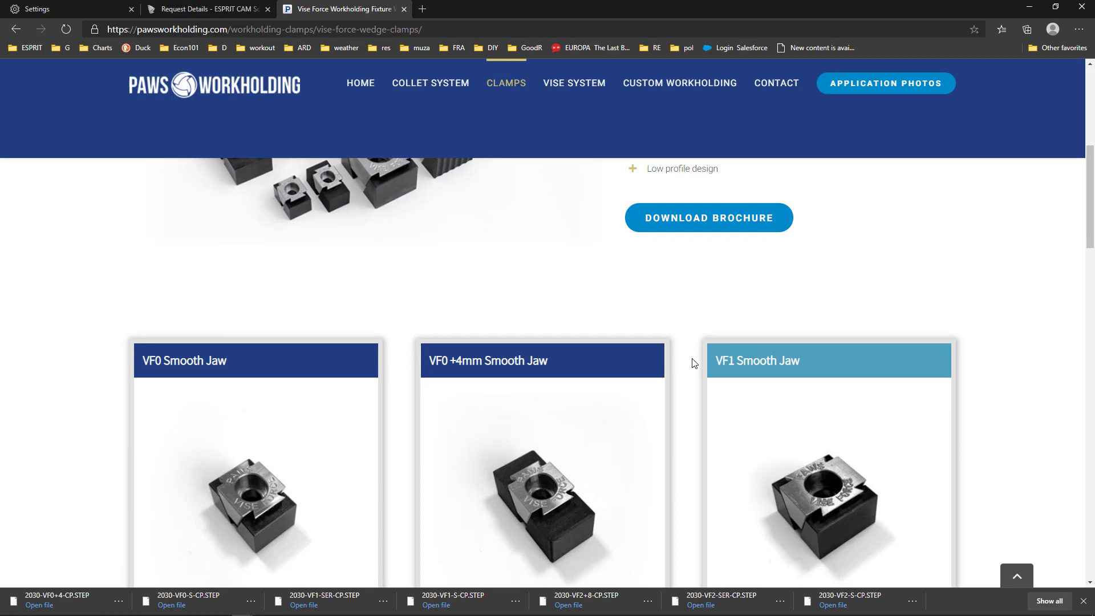
pyautogui.scroll(-3, 685, 339)
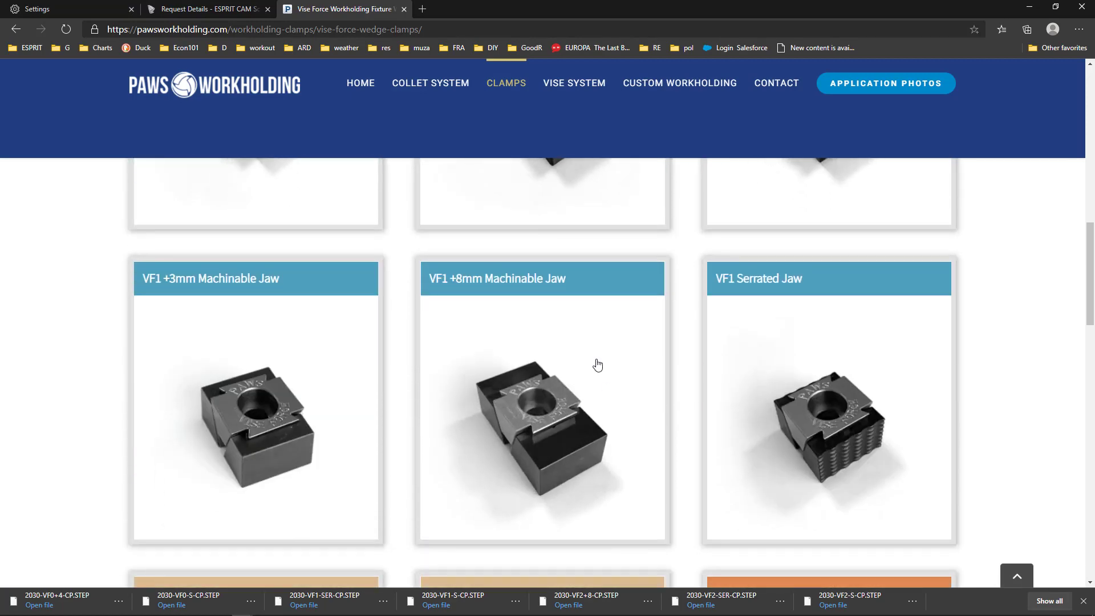
pyautogui.scroll(10, 741, 371)
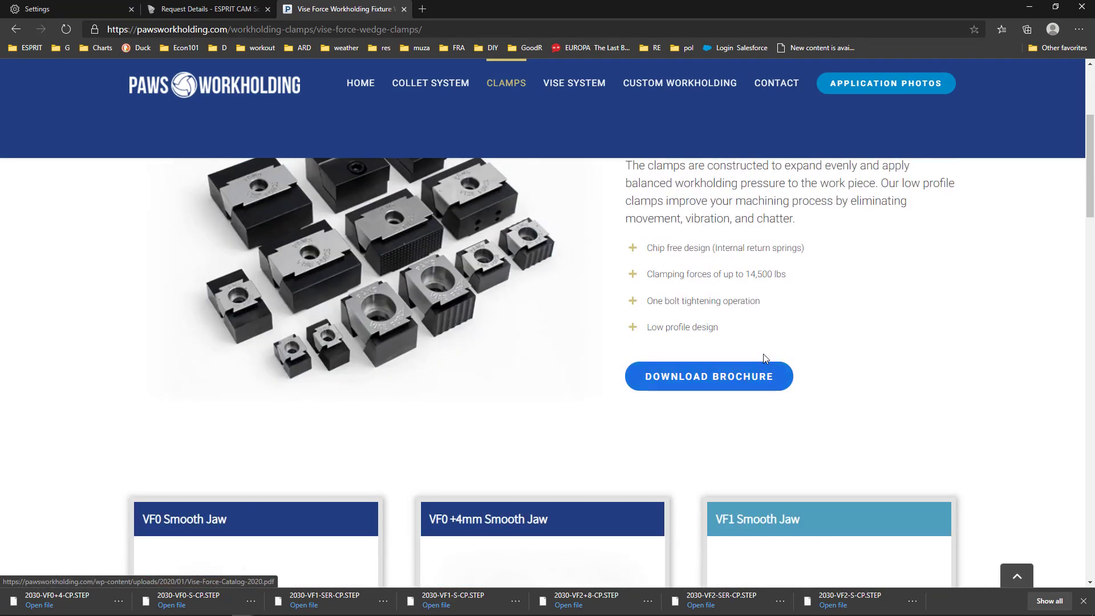
pyautogui.scroll(-3, 559, 377)
pyautogui.scroll(-4, 573, 402)
pyautogui.scroll(10, 547, 276)
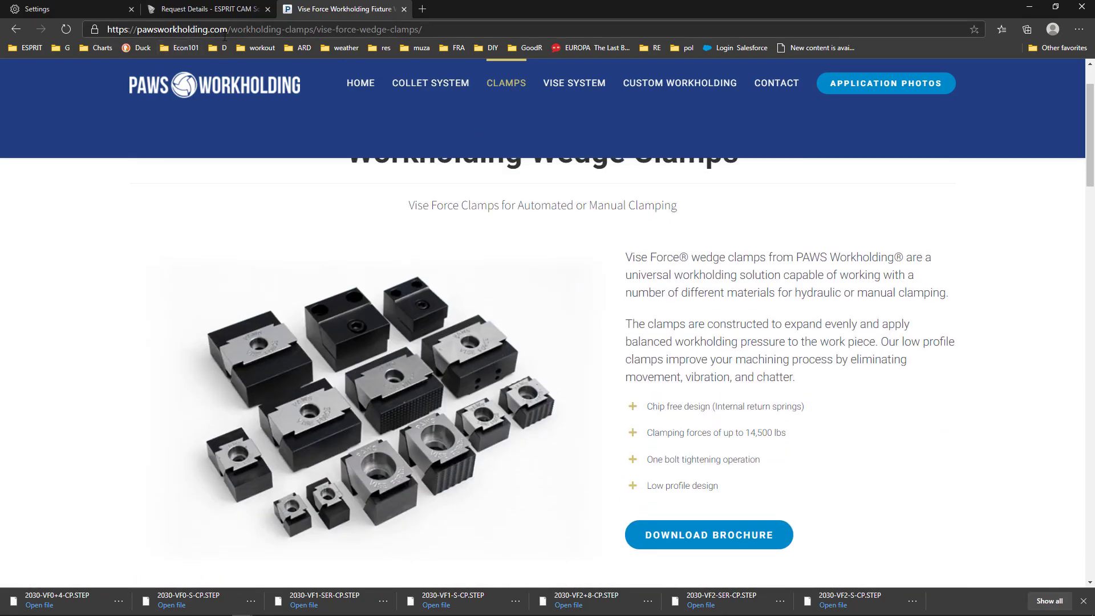
pyautogui.scroll(-6, 655, 403)
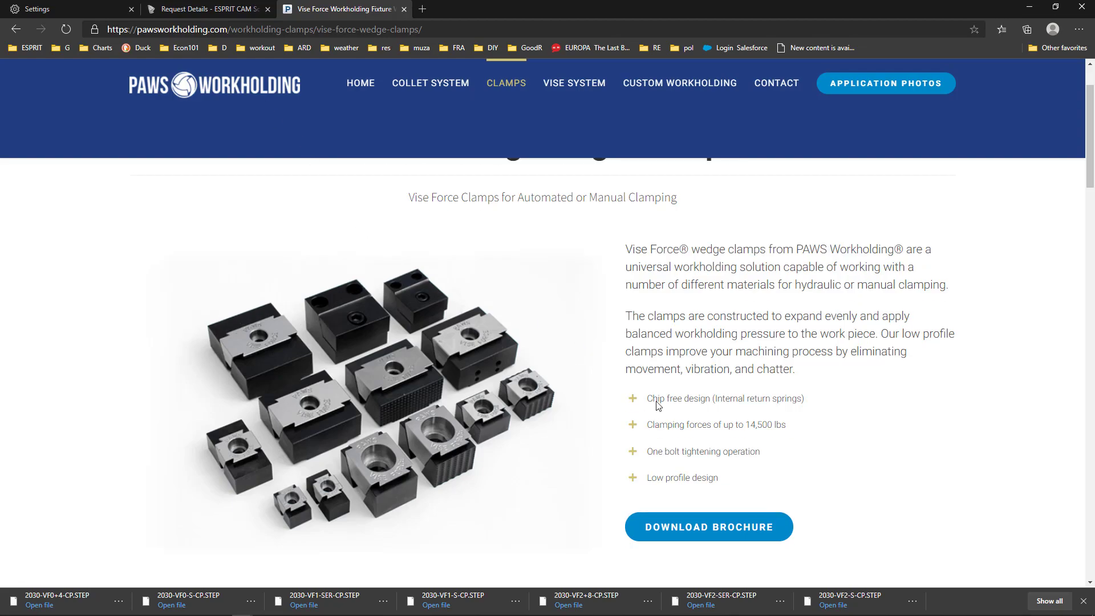
pyautogui.hotkey('alt', 'Tab')
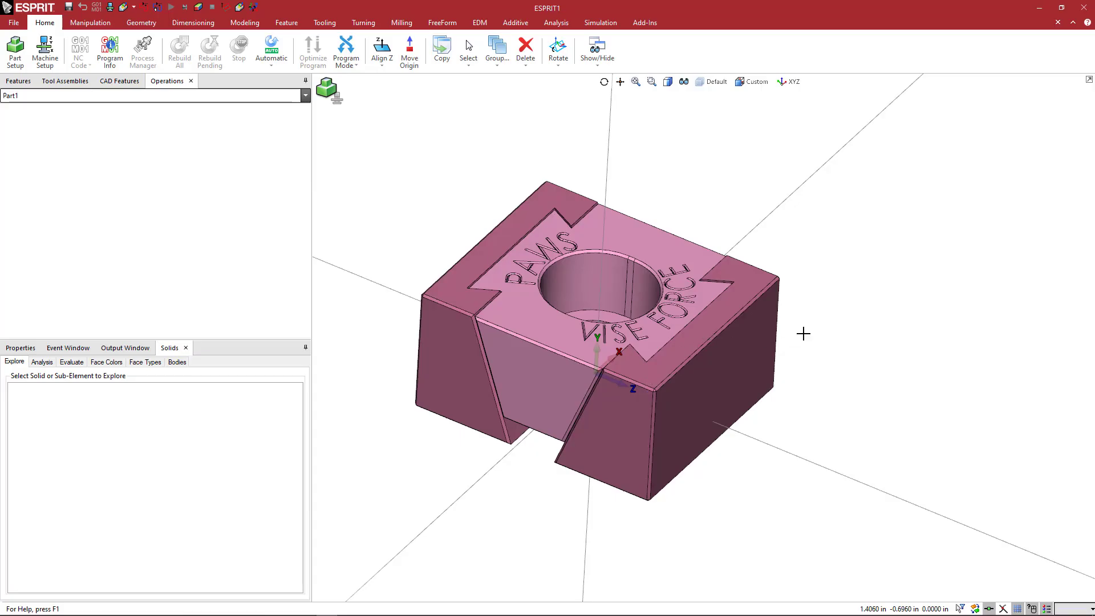
# Align the clamp model to the Z axis using the bottom face of one outer jaw.
pyautogui.moveTo(843, 330); pyautogui.dragTo(840, 332, button='middle')
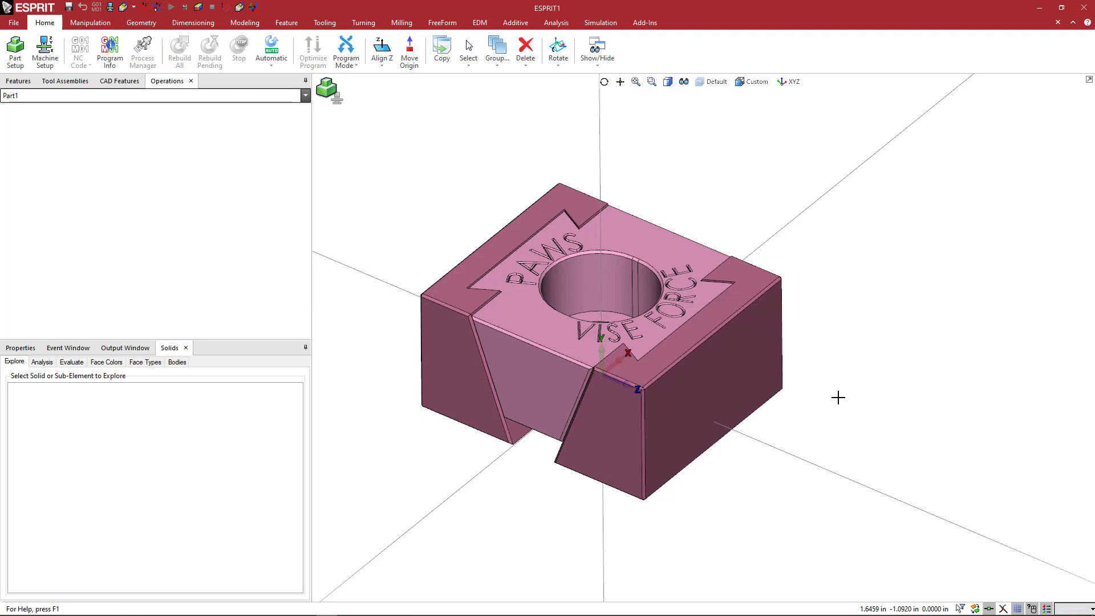
pyautogui.moveTo(850, 402); pyautogui.dragTo(680, 419, button='middle')
pyautogui.click(861, 364)
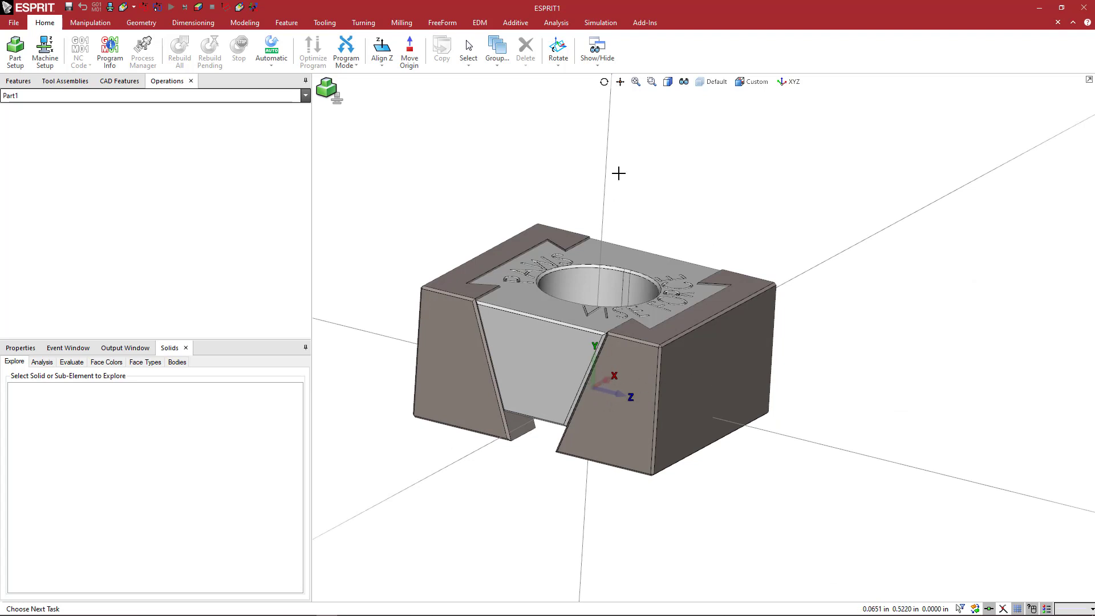
pyautogui.moveTo(850, 332); pyautogui.dragTo(853, 278, button='middle')
pyautogui.moveTo(809, 325); pyautogui.dragTo(809, 283, button='middle')
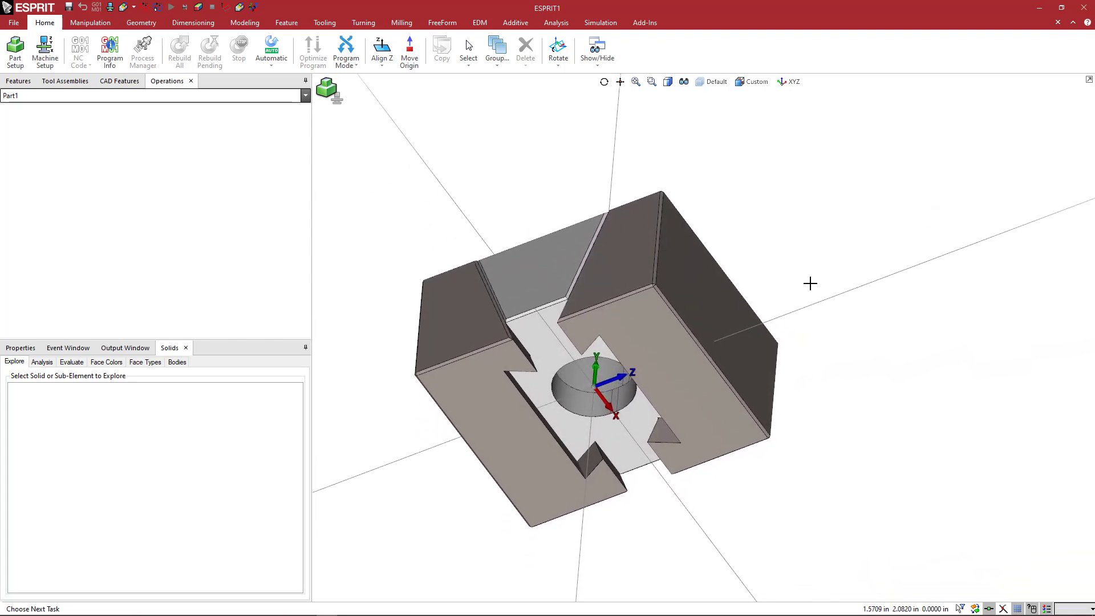
pyautogui.click(662, 352)
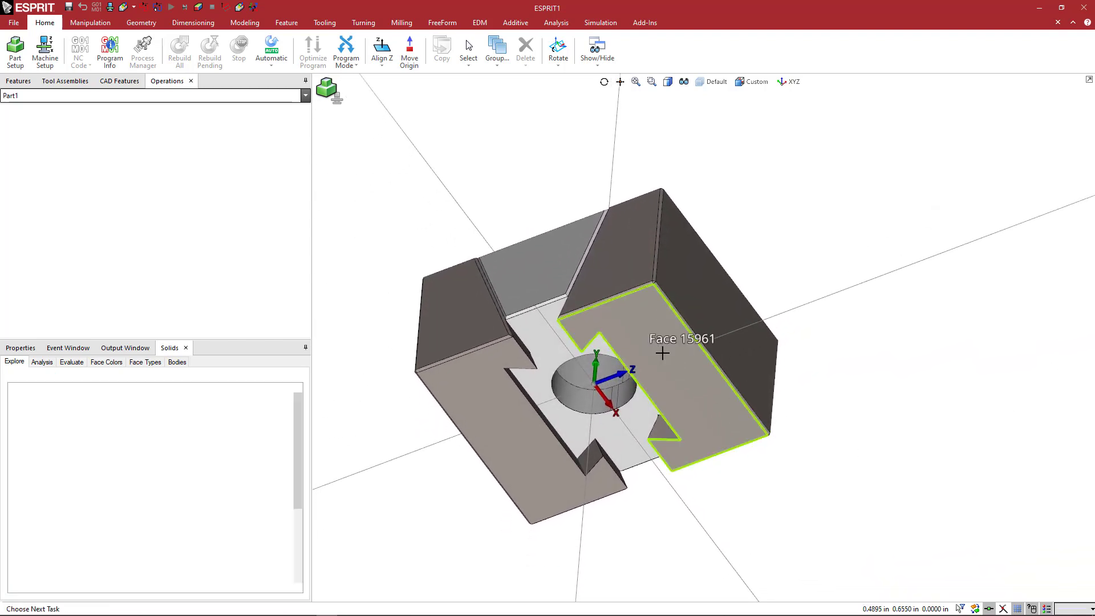
pyautogui.click(661, 353)
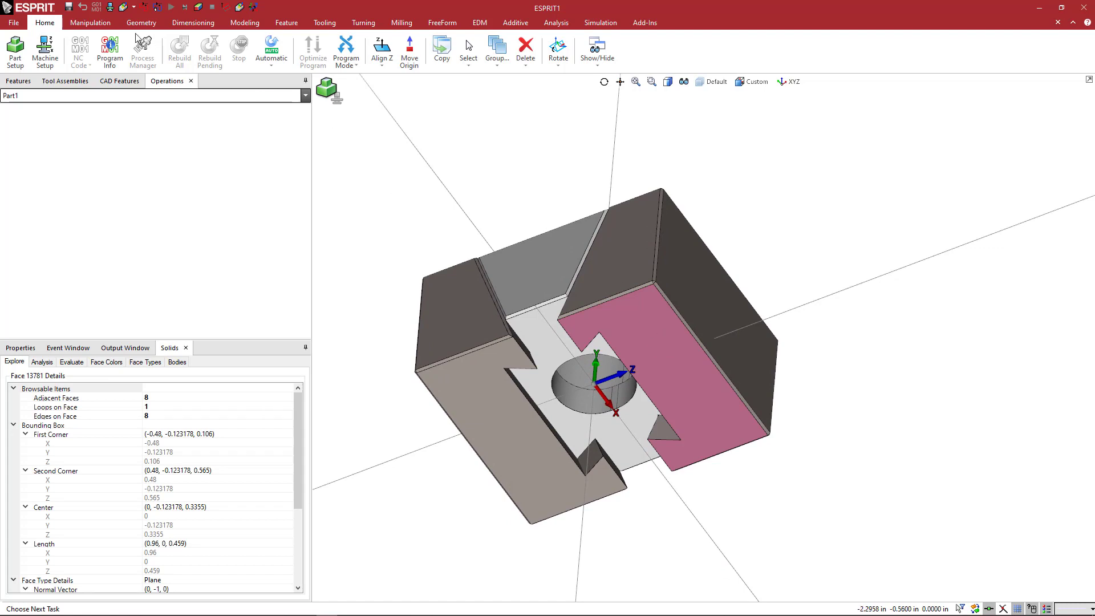
pyautogui.scroll(-2, 53, 27)
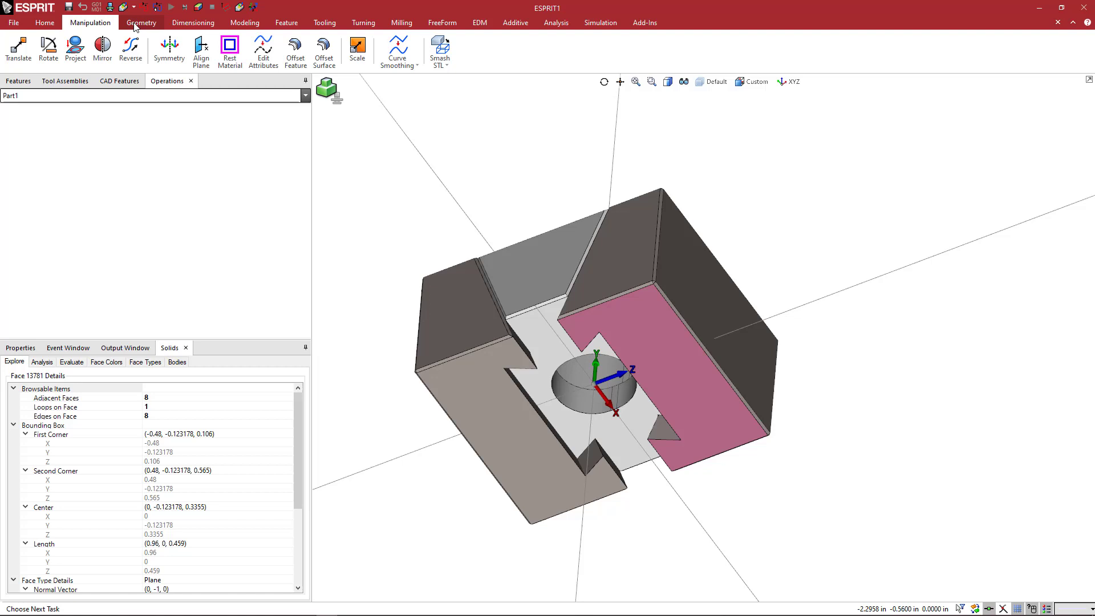
pyautogui.scroll(2, 56, 29)
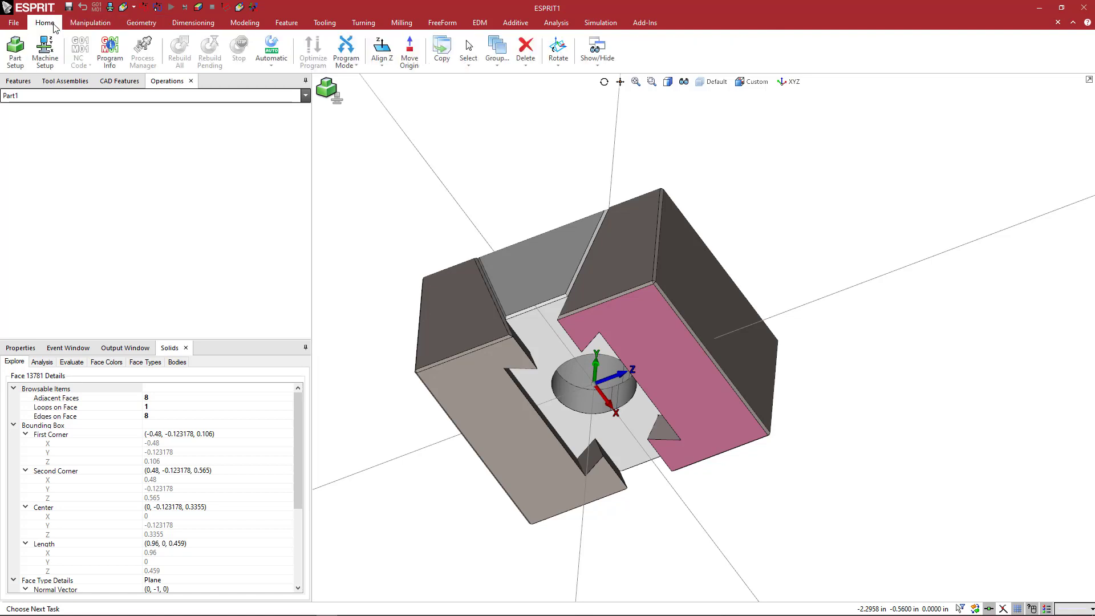
pyautogui.click(383, 51)
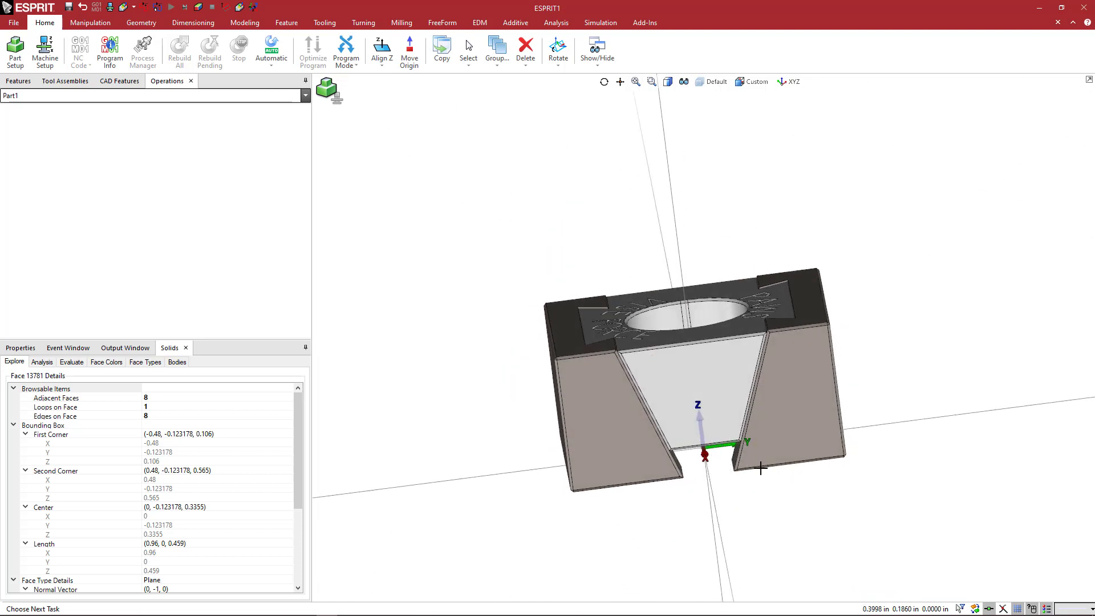
# Flip the clamp upside down with Align Z, flip it back upright, and clear the selection.
pyautogui.moveTo(783, 468); pyautogui.dragTo(682, 300, button='middle')
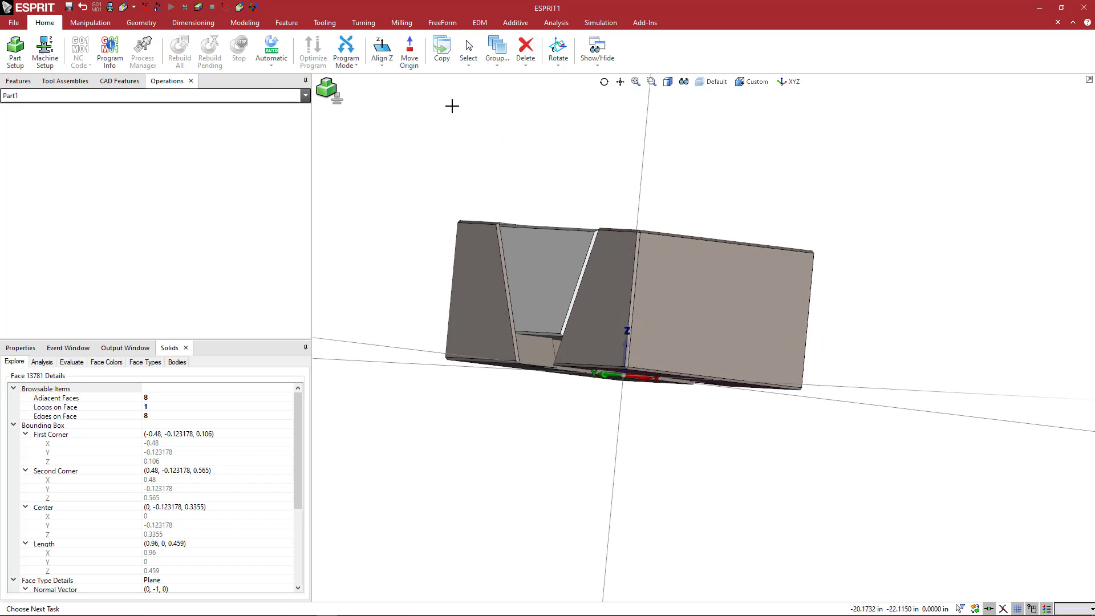
pyautogui.click(382, 50)
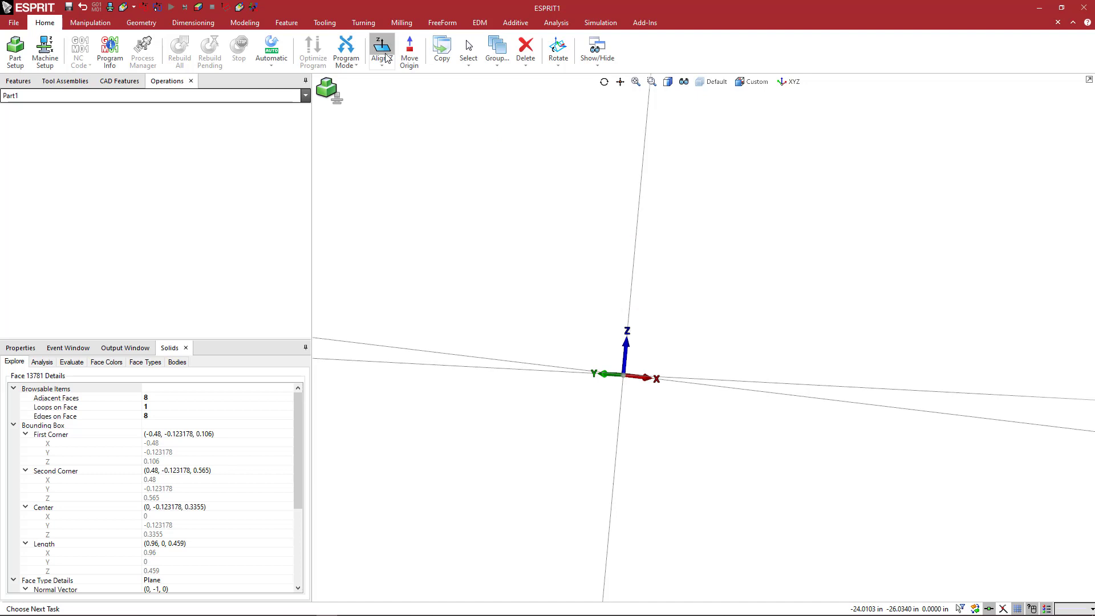
pyautogui.moveTo(693, 298); pyautogui.dragTo(688, 317, button='middle')
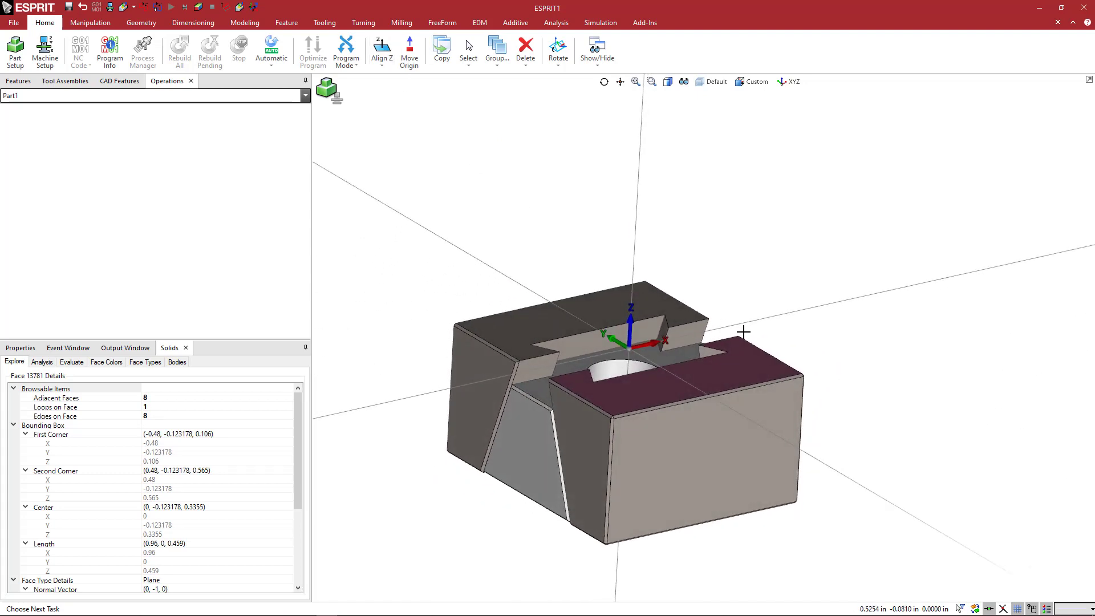
pyautogui.click(382, 50)
pyautogui.moveTo(712, 281); pyautogui.dragTo(690, 325, button='middle')
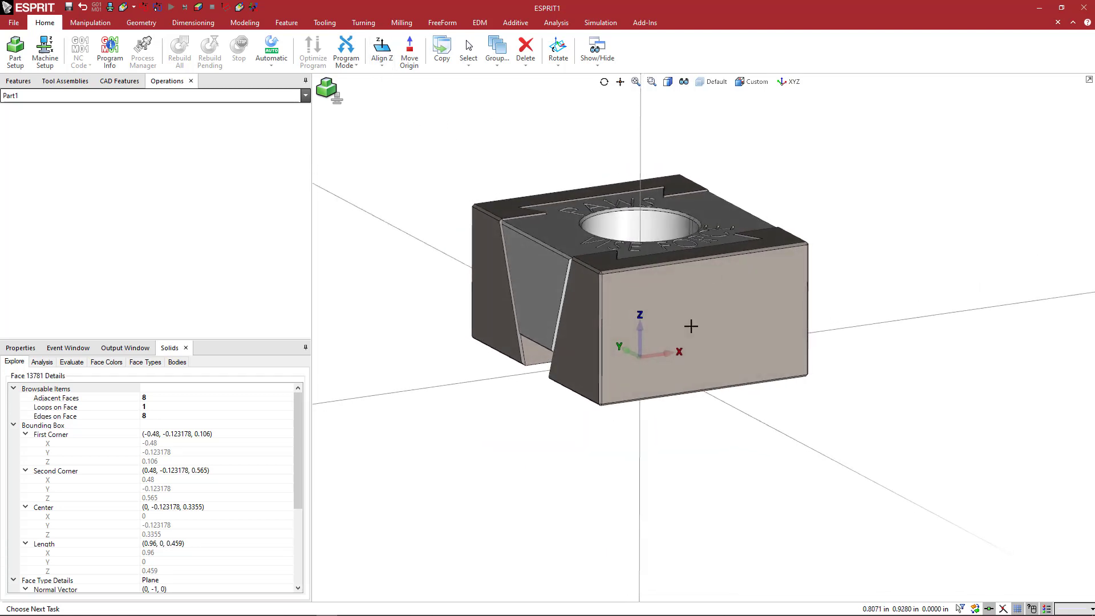
pyautogui.click(381, 63)
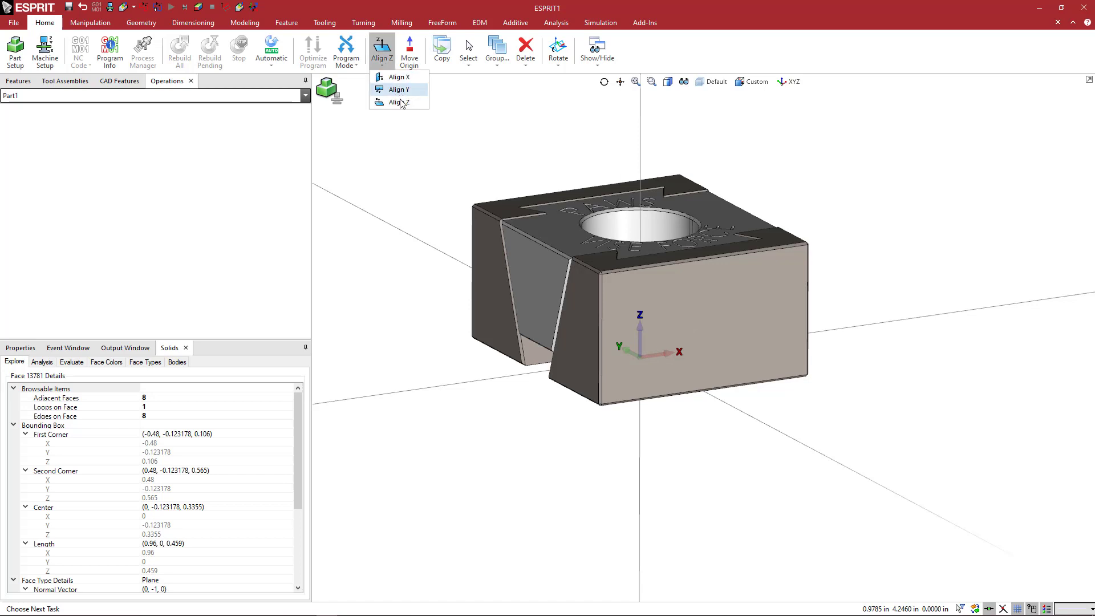
pyautogui.click(489, 120)
# Recolor both outer jaw bodies of the clamp to a custom dark gray with red, green and blue at 81.
pyautogui.moveTo(836, 261); pyautogui.dragTo(702, 315, button='middle')
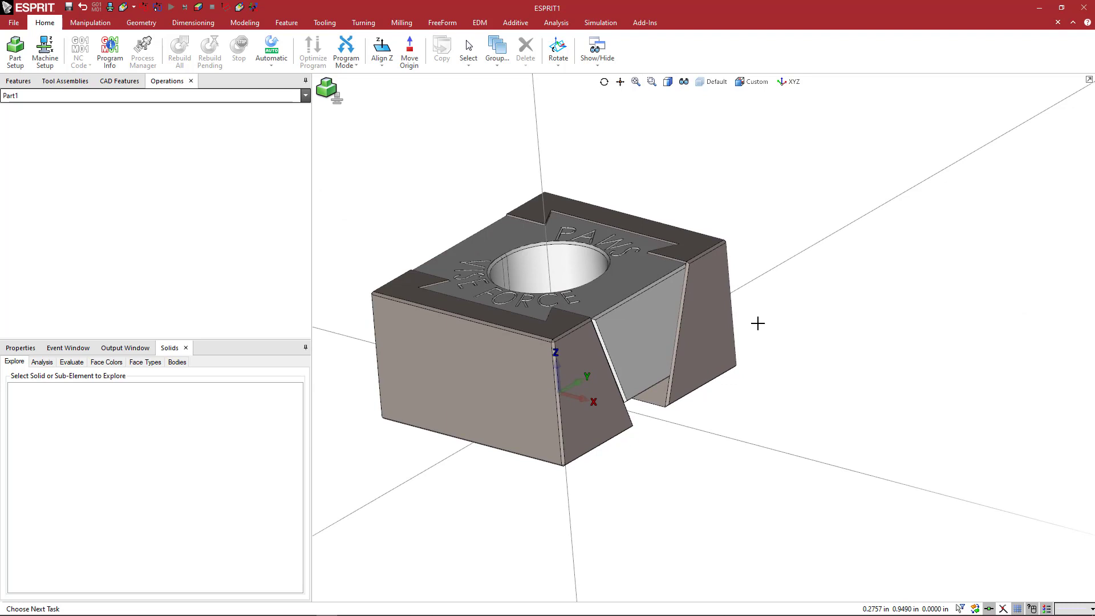
pyautogui.moveTo(787, 306); pyautogui.dragTo(642, 386, button='middle')
pyautogui.click(573, 415)
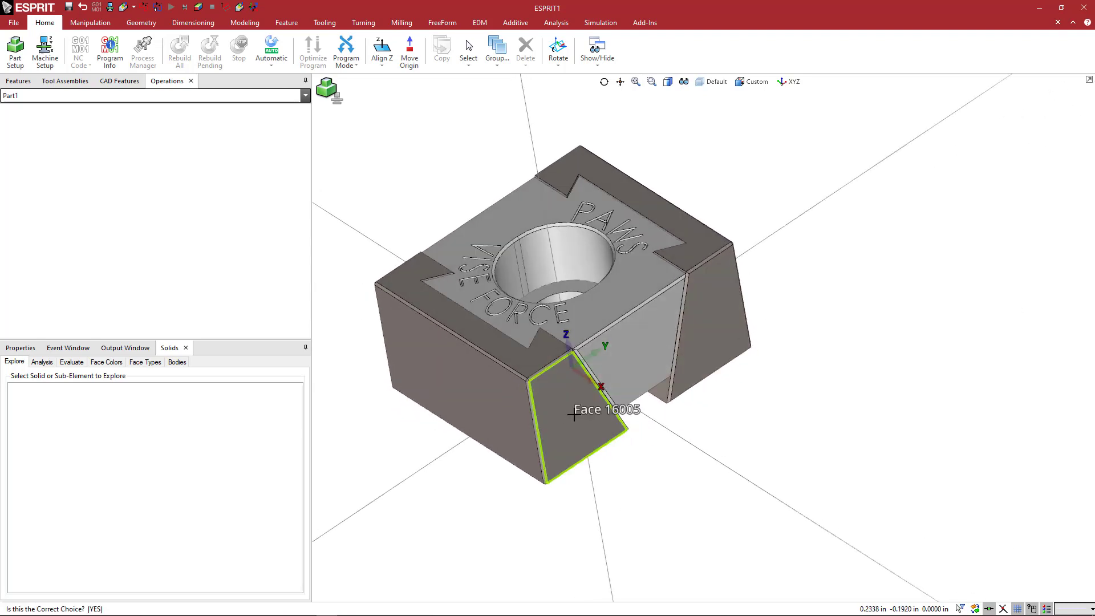
pyautogui.rightClick(573, 414)
pyautogui.click(578, 415)
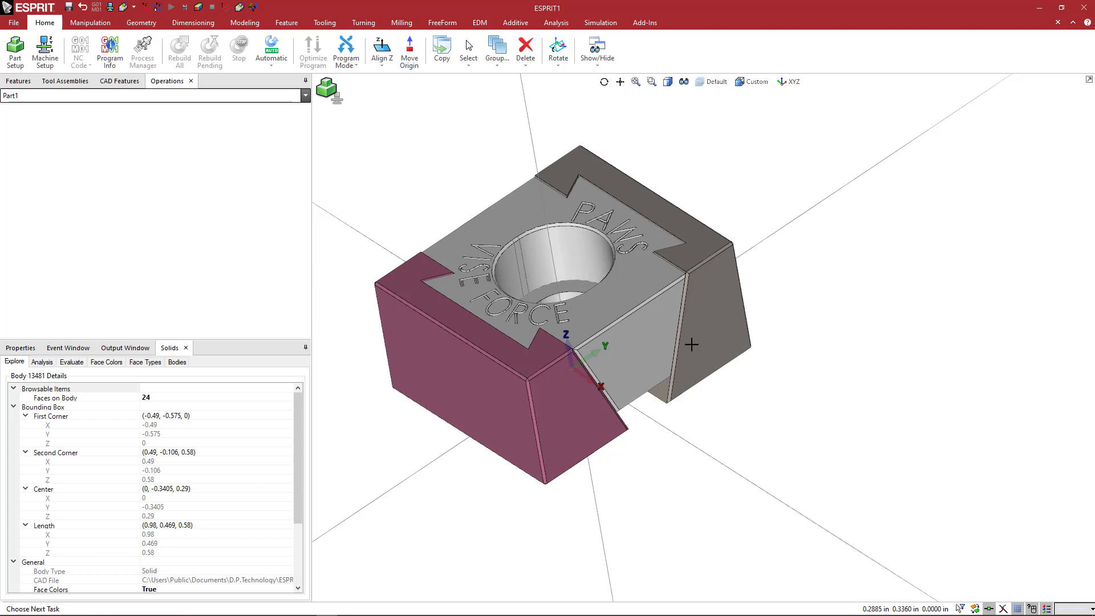
pyautogui.click(708, 326)
pyautogui.rightClick(710, 325)
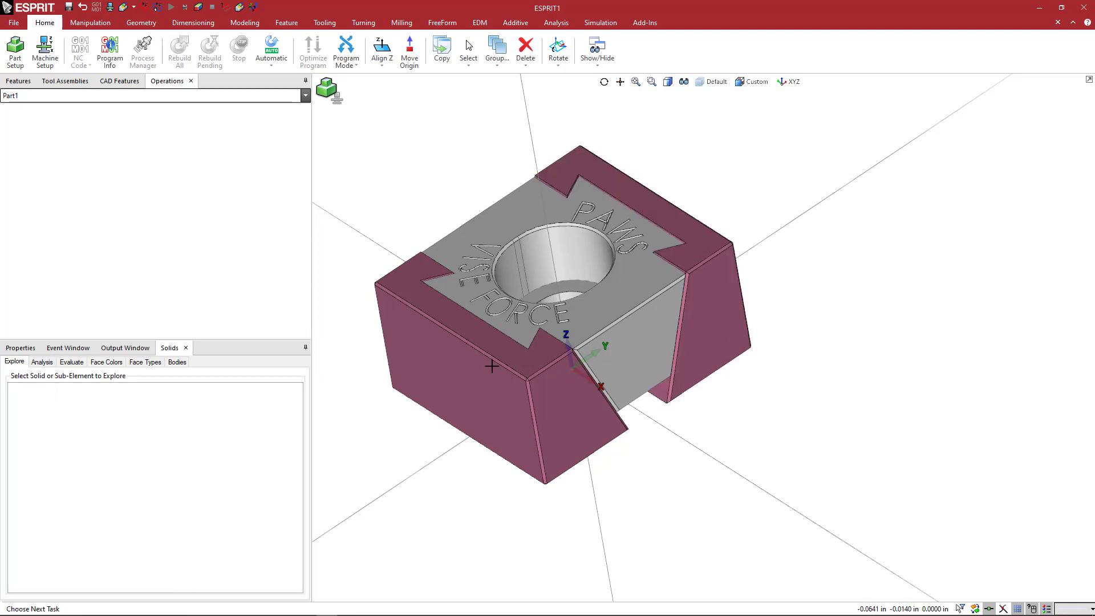
pyautogui.click(23, 348)
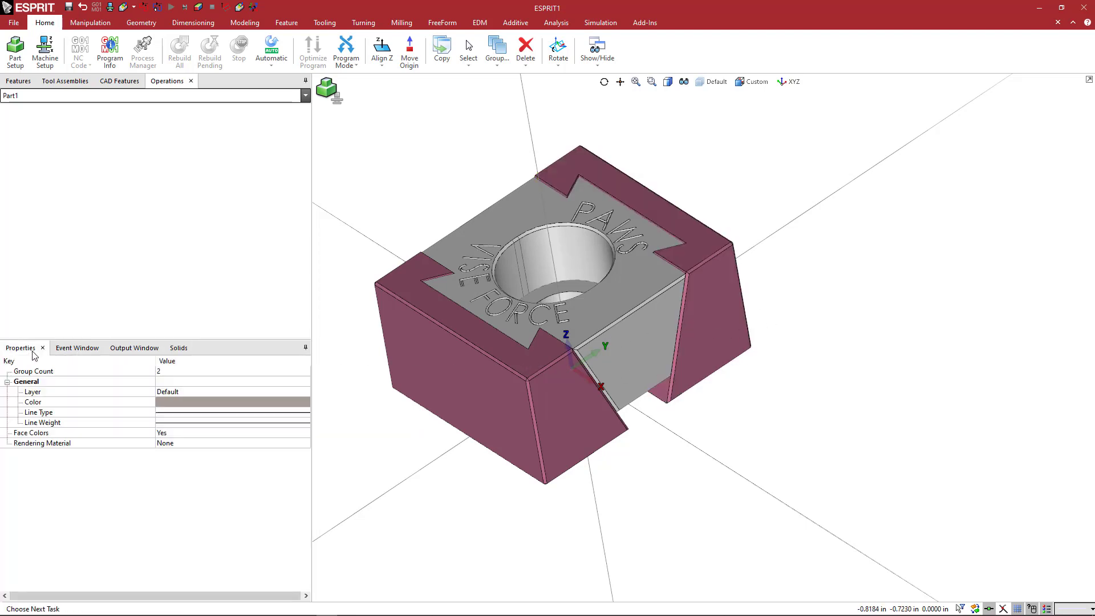
pyautogui.click(215, 404)
pyautogui.click(293, 403)
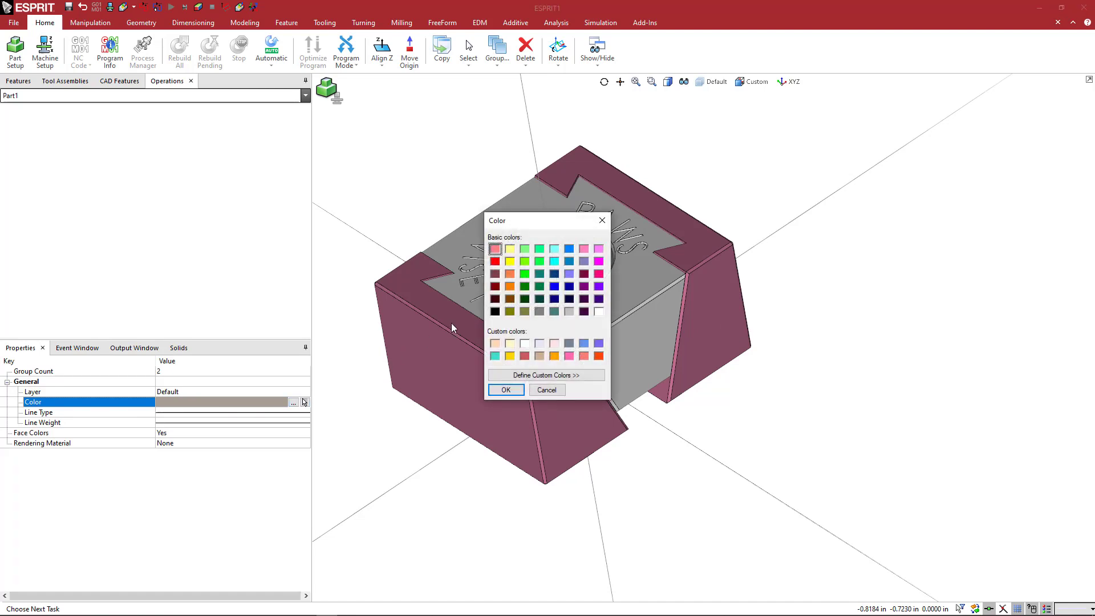
pyautogui.click(494, 312)
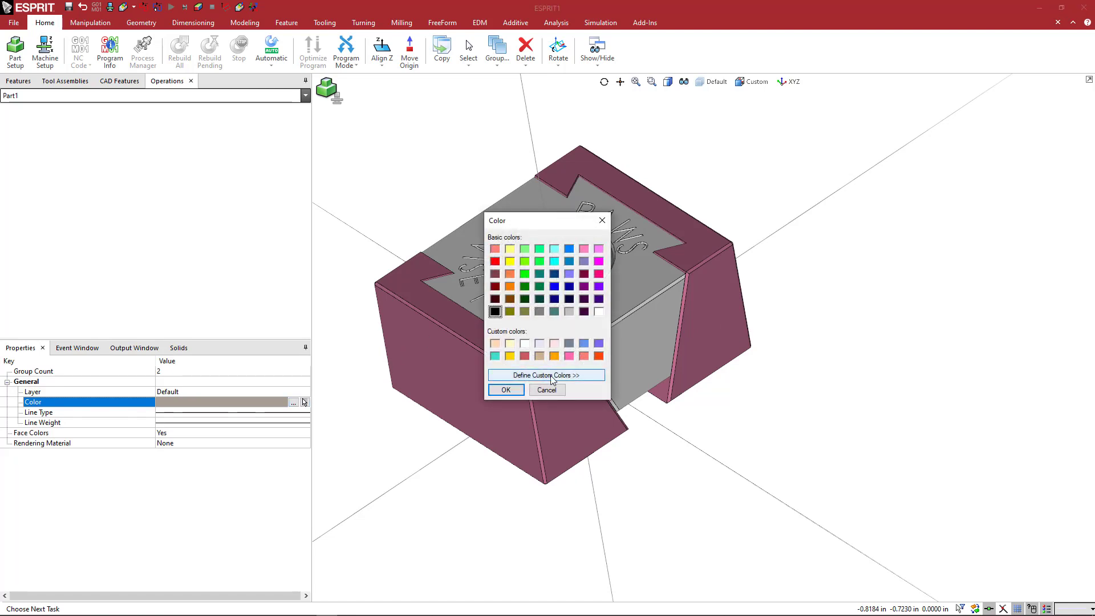
pyautogui.click(546, 375)
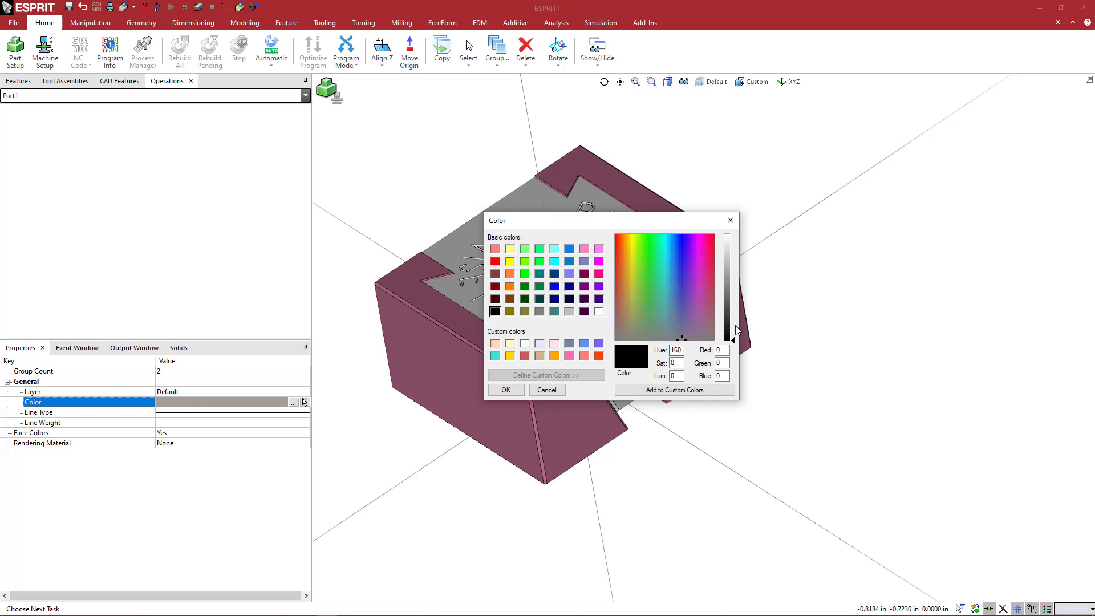
pyautogui.moveTo(736, 339); pyautogui.dragTo(735, 314)
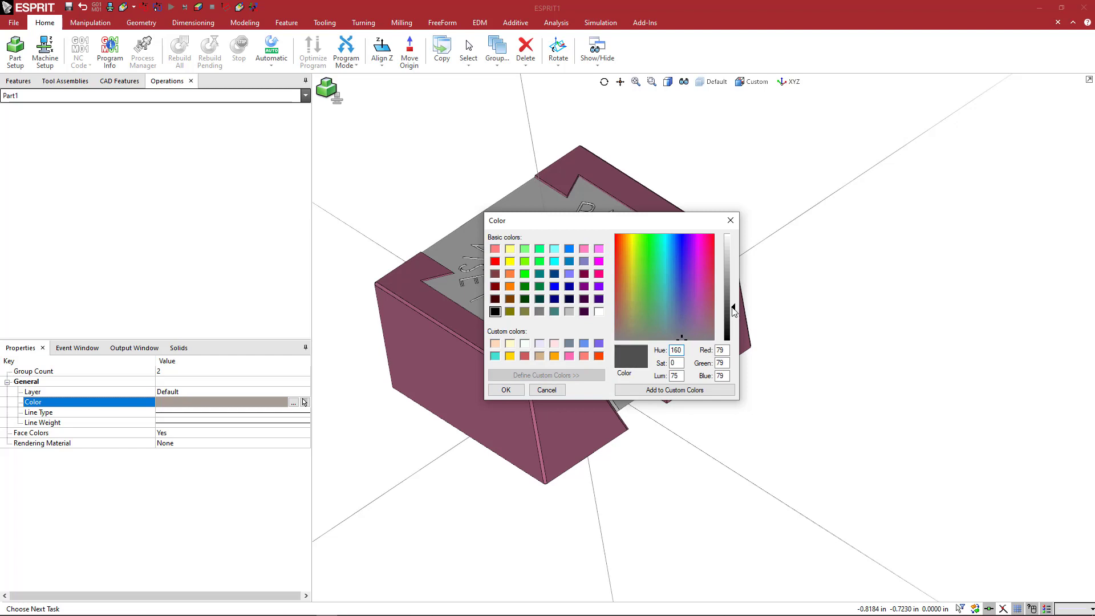
pyautogui.click(505, 390)
pyautogui.click(811, 323)
pyautogui.click(821, 323)
# Examine the clamp's jaws, compare them with the clamp photos on the PAWS Workholding page in the browser, and return to ESPRIT.
pyautogui.moveTo(832, 324); pyautogui.dragTo(891, 304, button='middle')
pyautogui.keyDown('ctrl'); pyautogui.moveTo(793, 347); pyautogui.dragTo(846, 342, button='middle'); pyautogui.keyUp('ctrl')
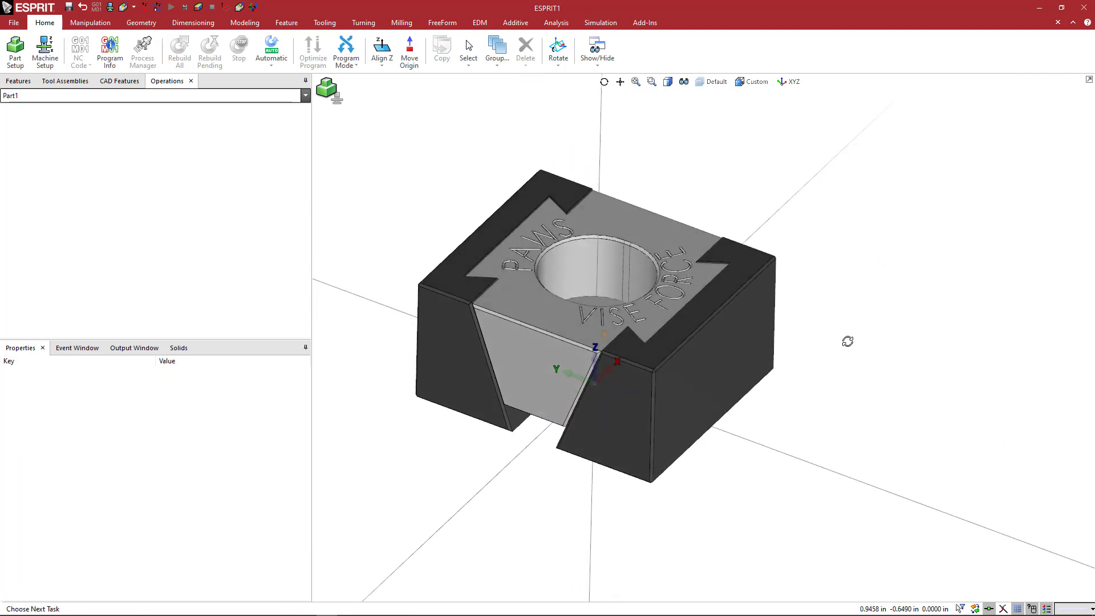
pyautogui.scroll(2, 653, 358)
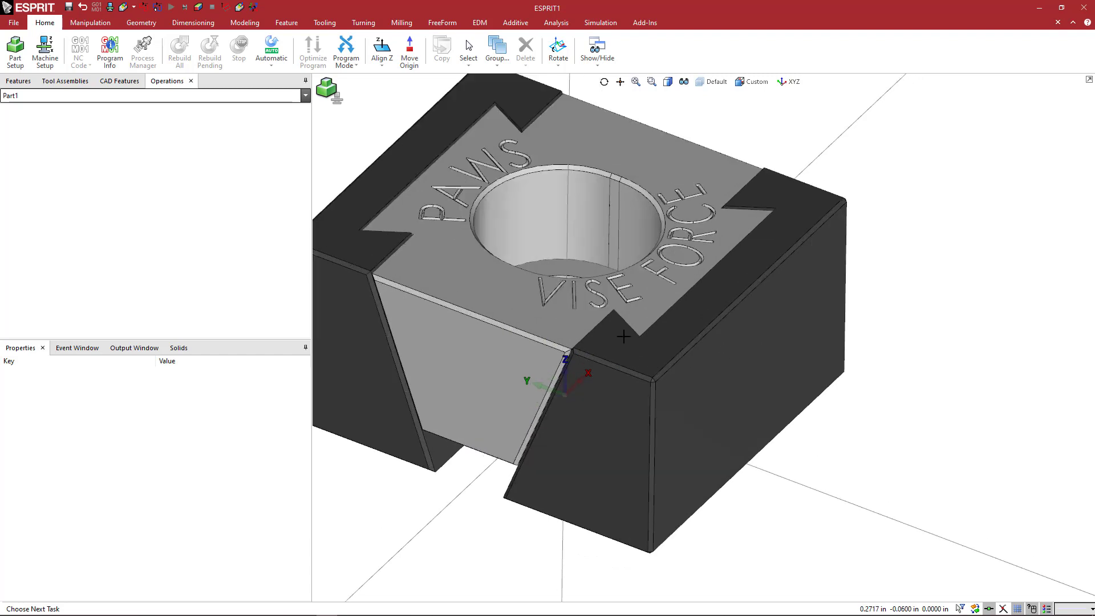
pyautogui.keyDown('ctrl'); pyautogui.moveTo(626, 336); pyautogui.dragTo(689, 382, button='middle'); pyautogui.keyUp('ctrl')
pyautogui.scroll(-1, 693, 377)
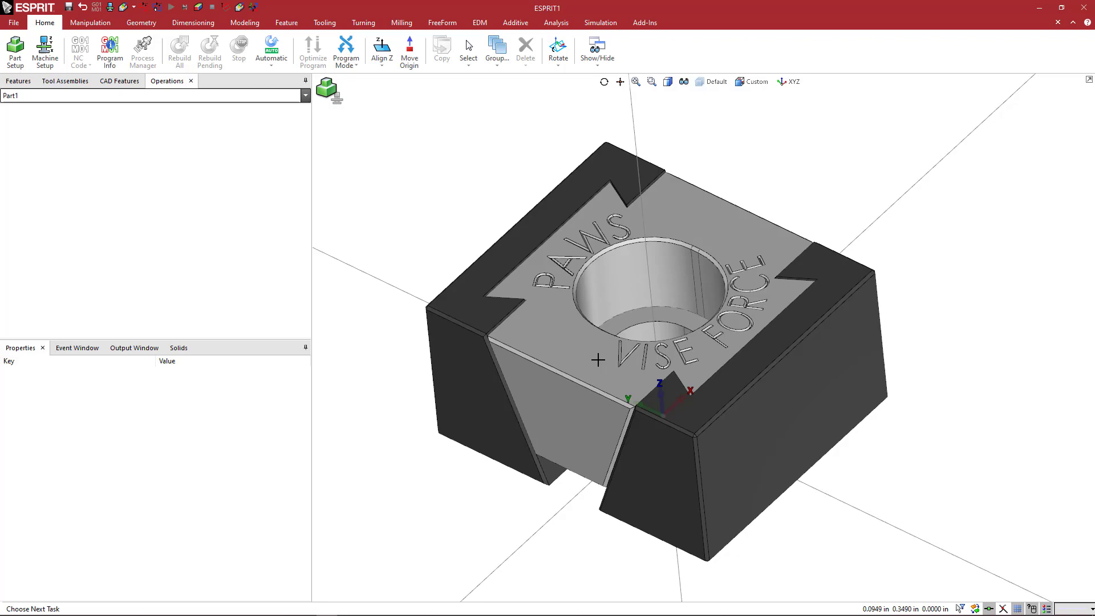
pyautogui.hotkey('alt', 'Tab')
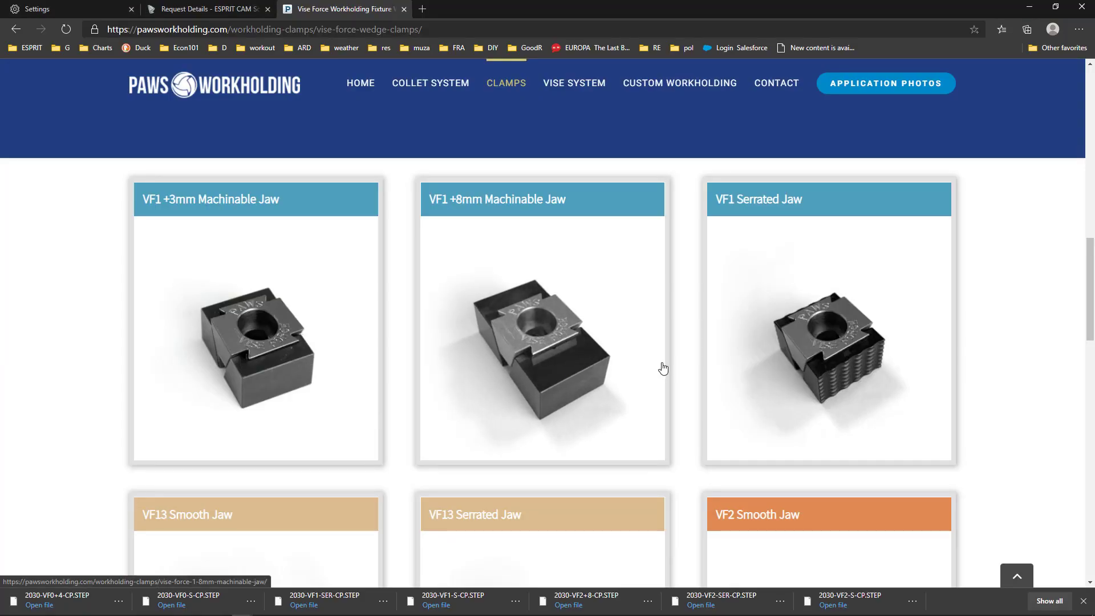
pyautogui.hotkey('alt', 'Tab')
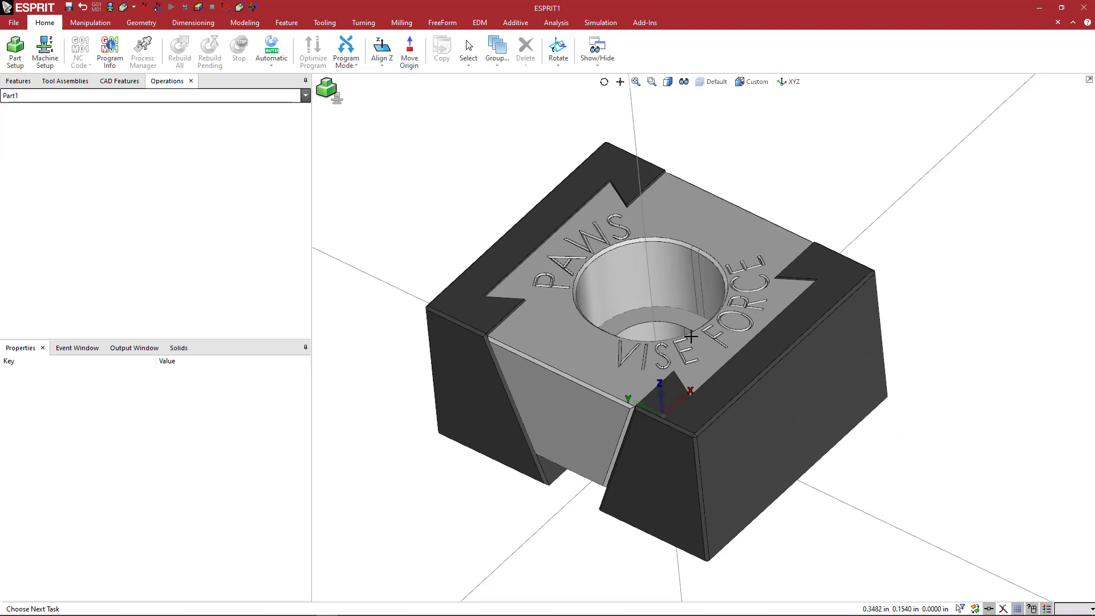
# Recolor the central wedge body with the pale lavender custom color and clear the selection.
pyautogui.moveTo(691, 336); pyautogui.dragTo(655, 304, button='middle')
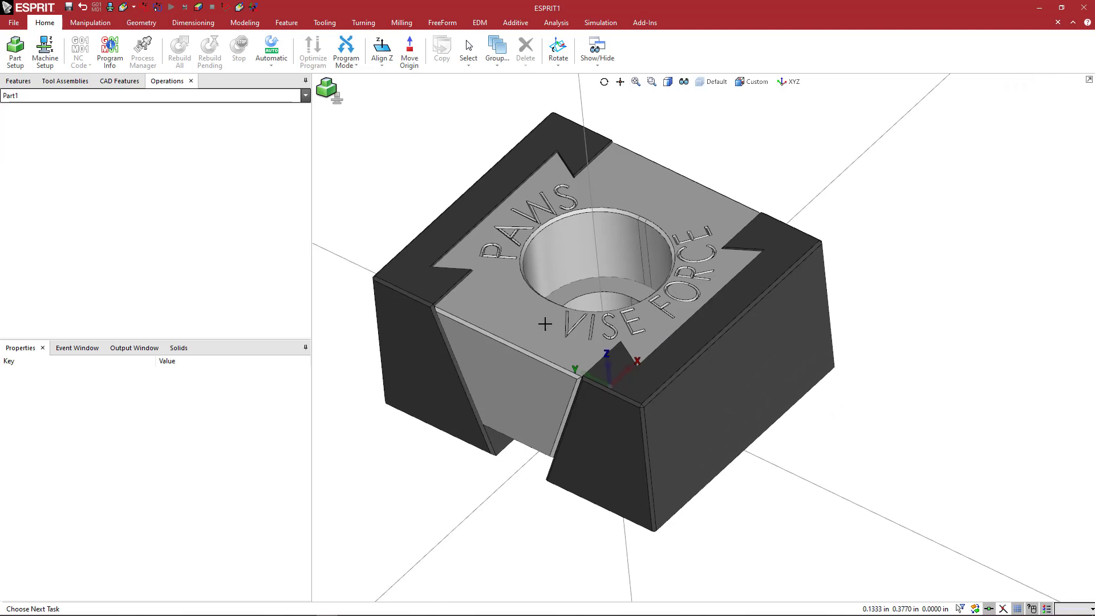
pyautogui.click(514, 318)
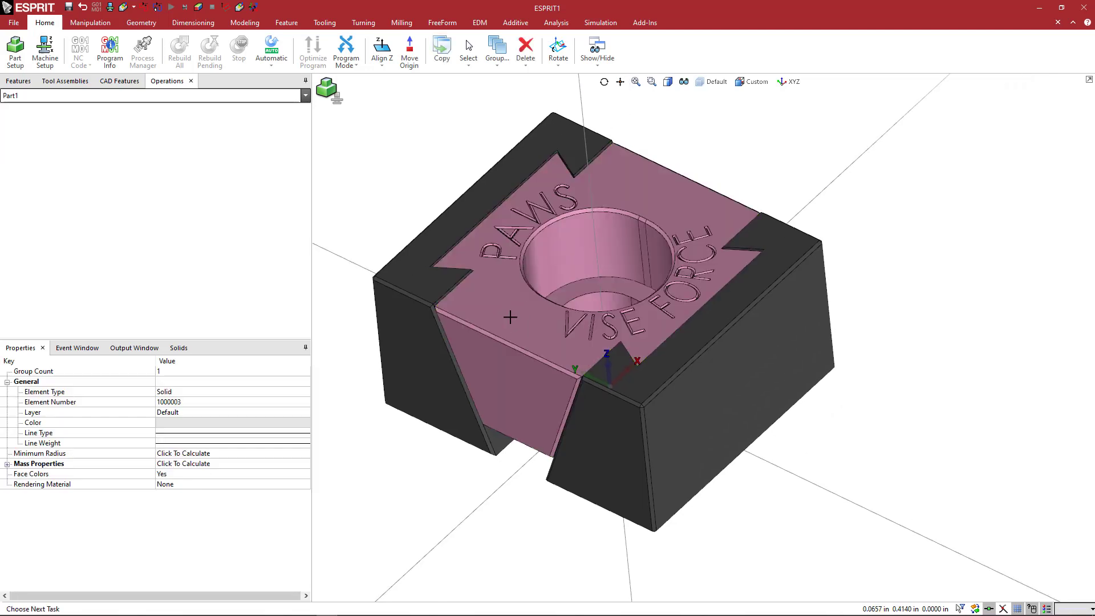
pyautogui.click(285, 425)
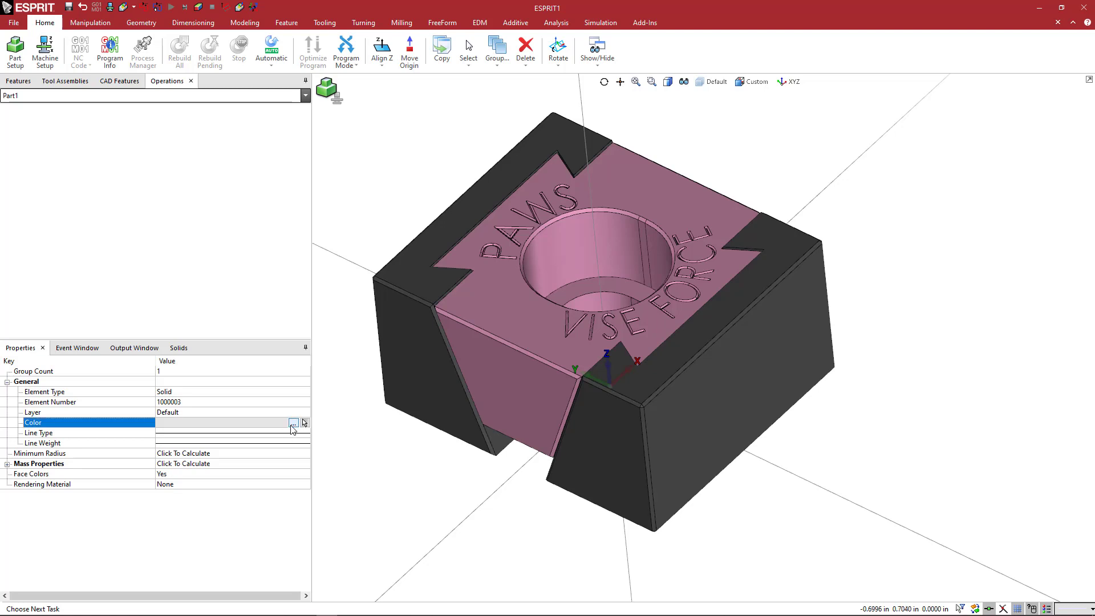
pyautogui.click(293, 424)
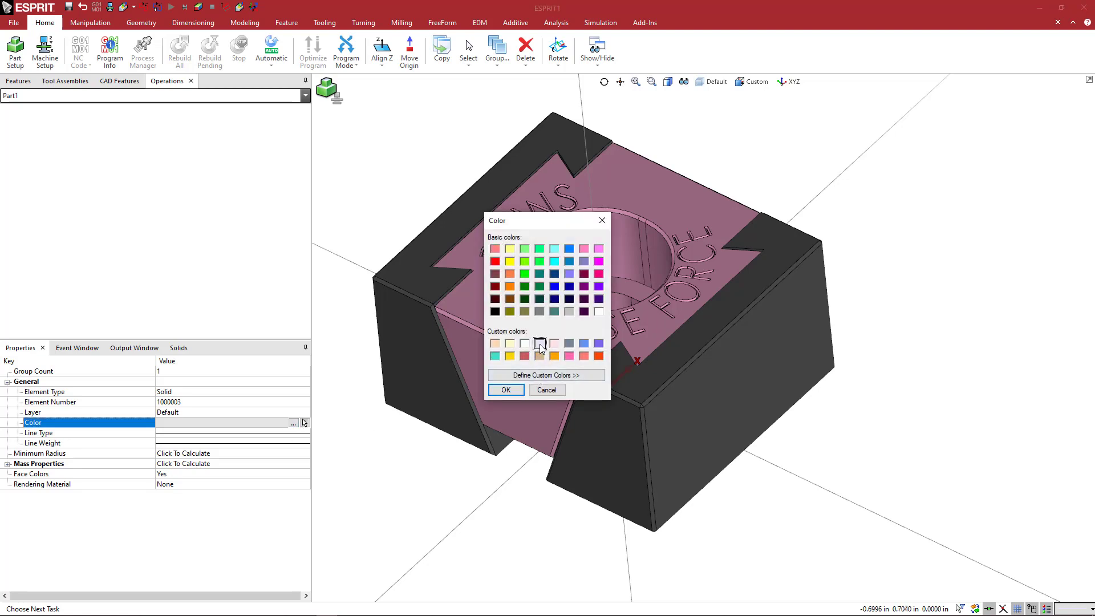
pyautogui.click(503, 390)
pyautogui.click(439, 474)
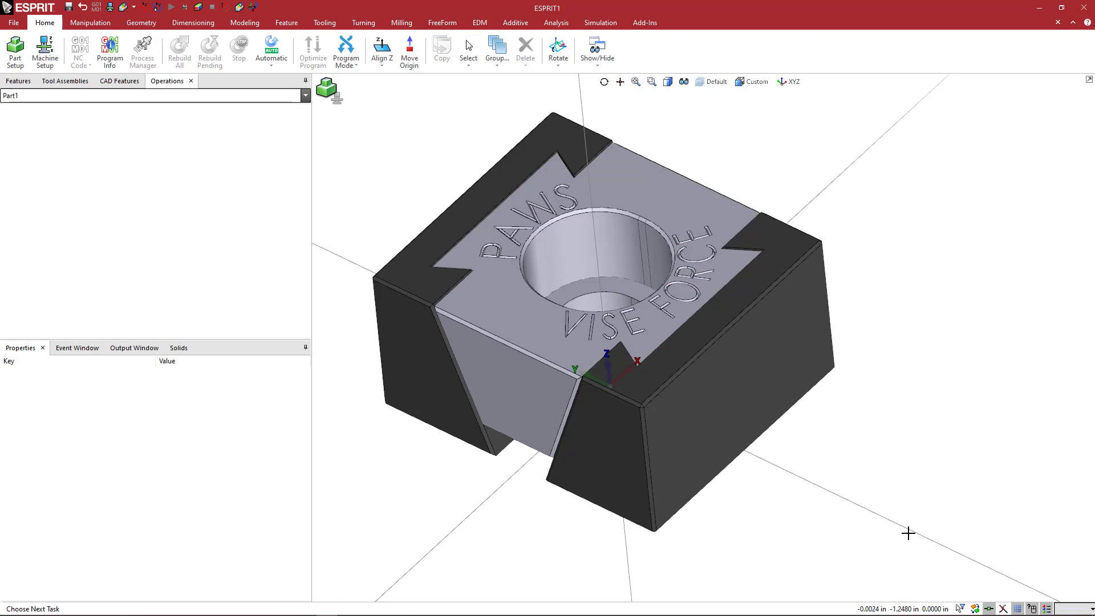
# Select all engraved lettering faces on the wedge's top face using Closed Pocket Cavity face propagation.
pyautogui.click(975, 609)
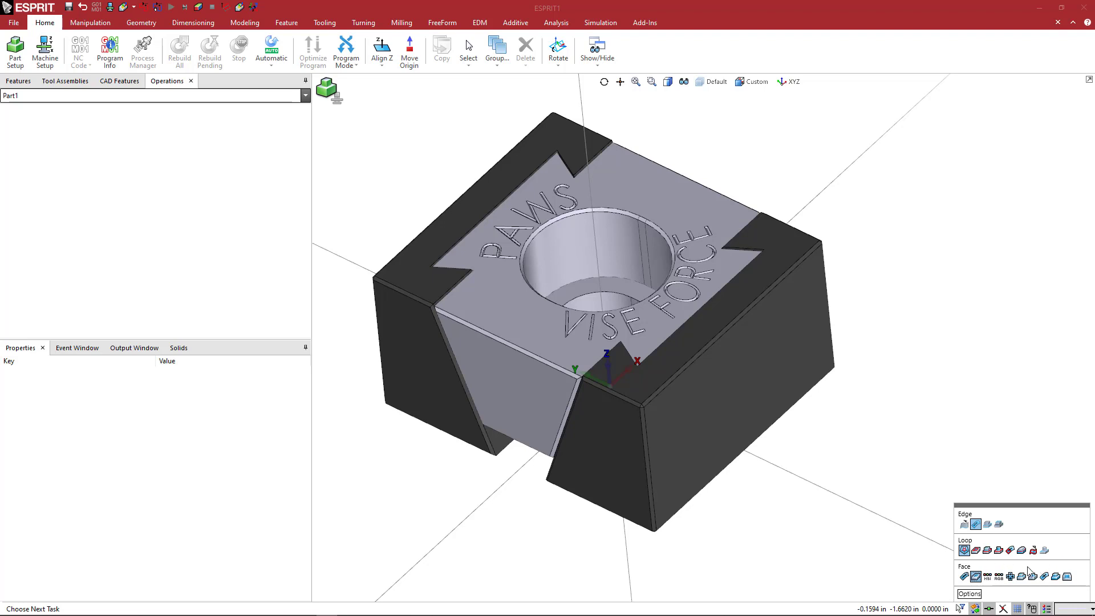
pyautogui.click(975, 576)
pyautogui.click(664, 201)
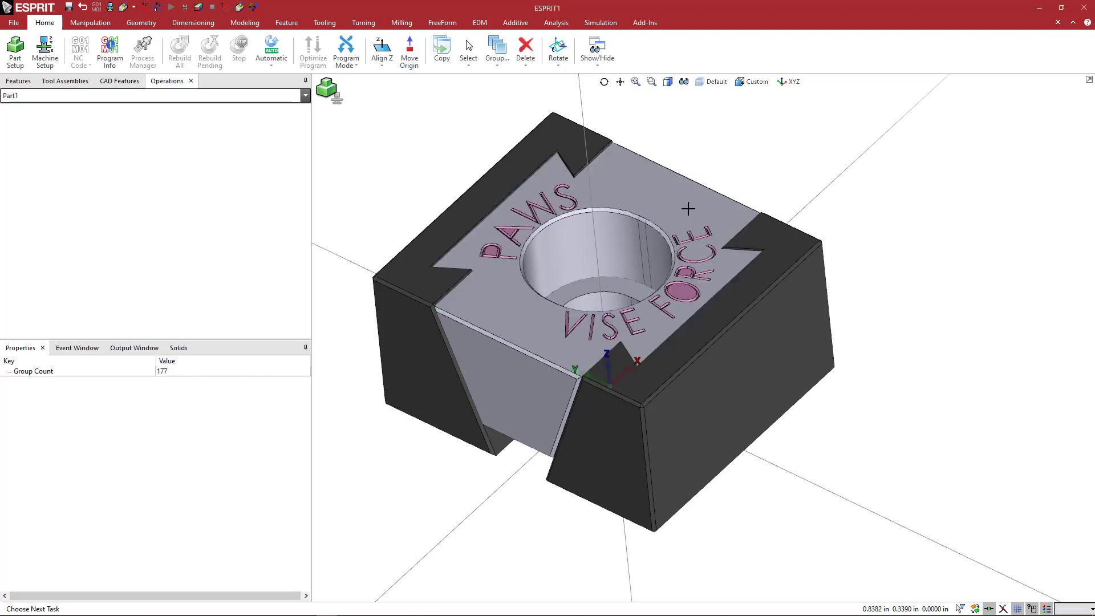
# Remove the flat faces enclosed by the letters O, R, P and A from the lettering selection.
pyautogui.scroll(2, 659, 314)
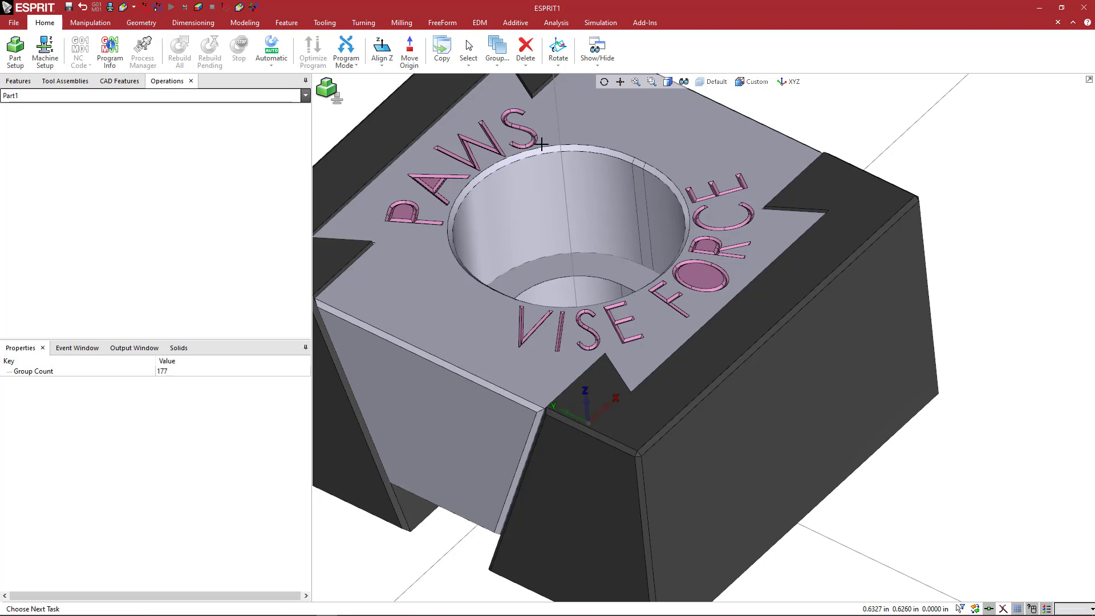
pyautogui.scroll(5, 706, 196)
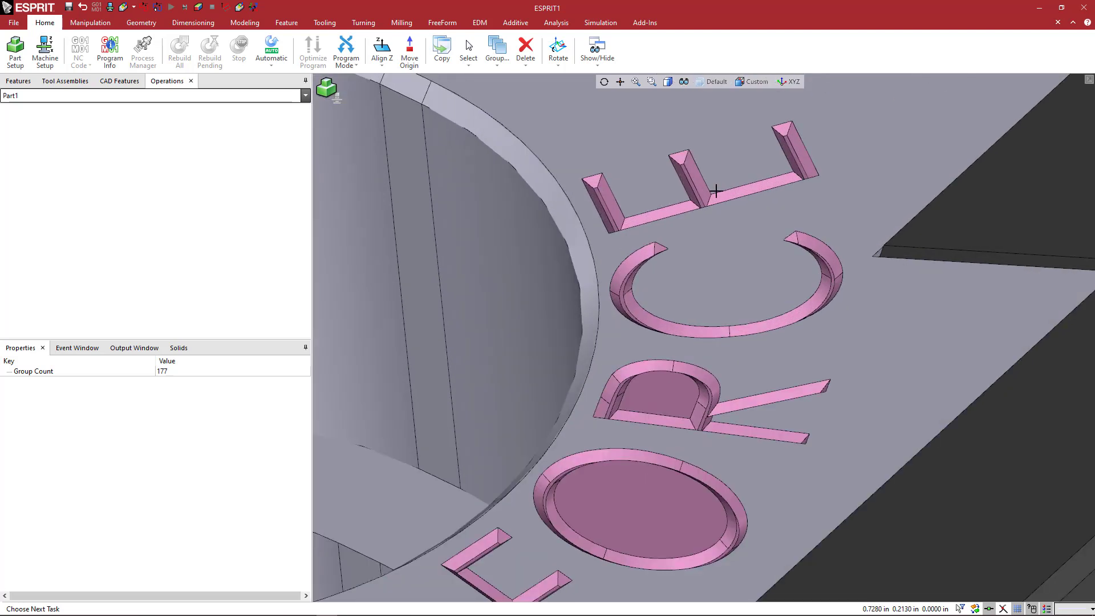
pyautogui.scroll(-4, 696, 221)
pyautogui.scroll(2, 726, 337)
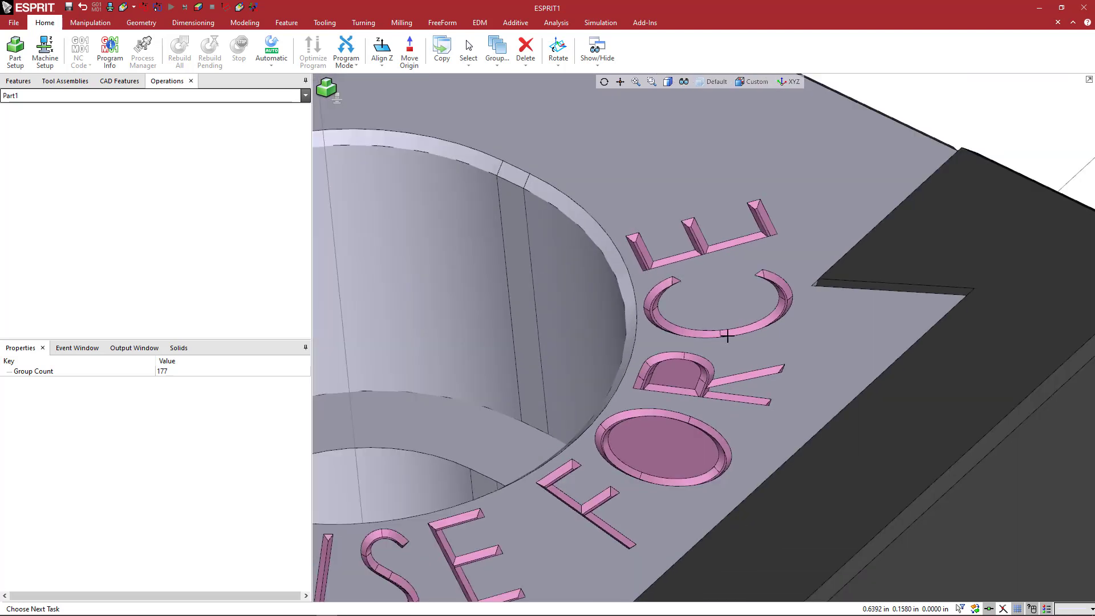
pyautogui.scroll(-3, 692, 350)
pyautogui.scroll(-2, 719, 251)
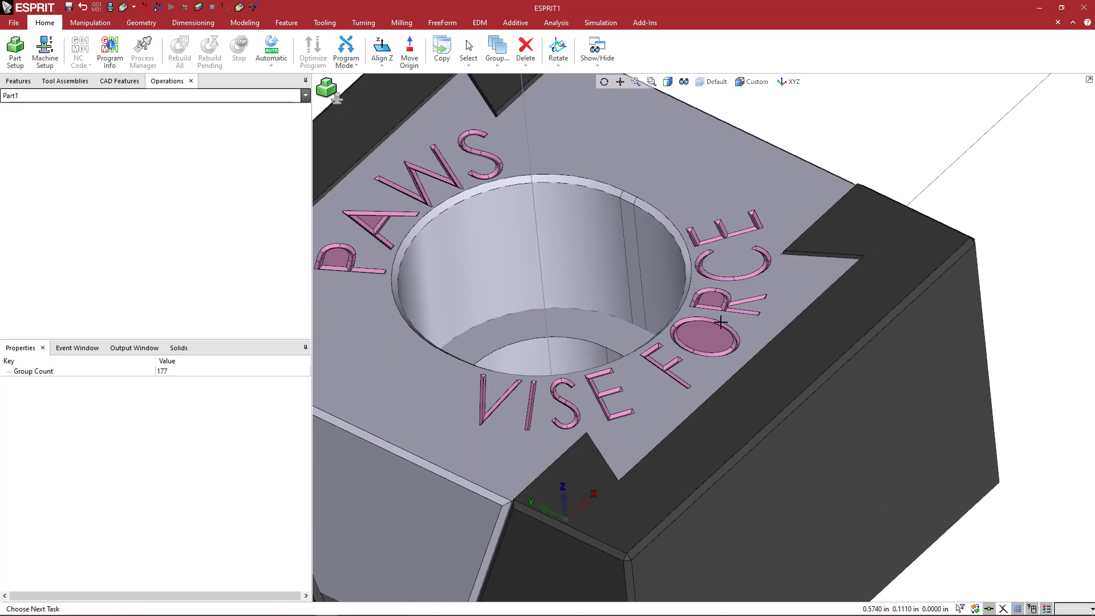
pyautogui.scroll(3, 711, 325)
pyautogui.scroll(-3, 700, 343)
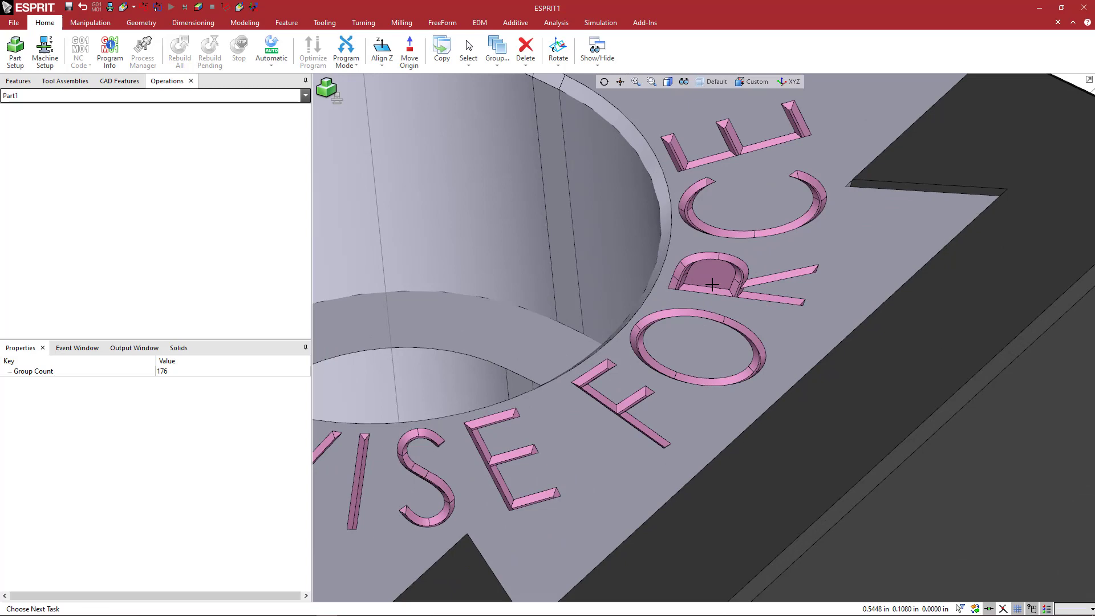
pyautogui.scroll(-2, 703, 276)
pyautogui.scroll(3, 424, 243)
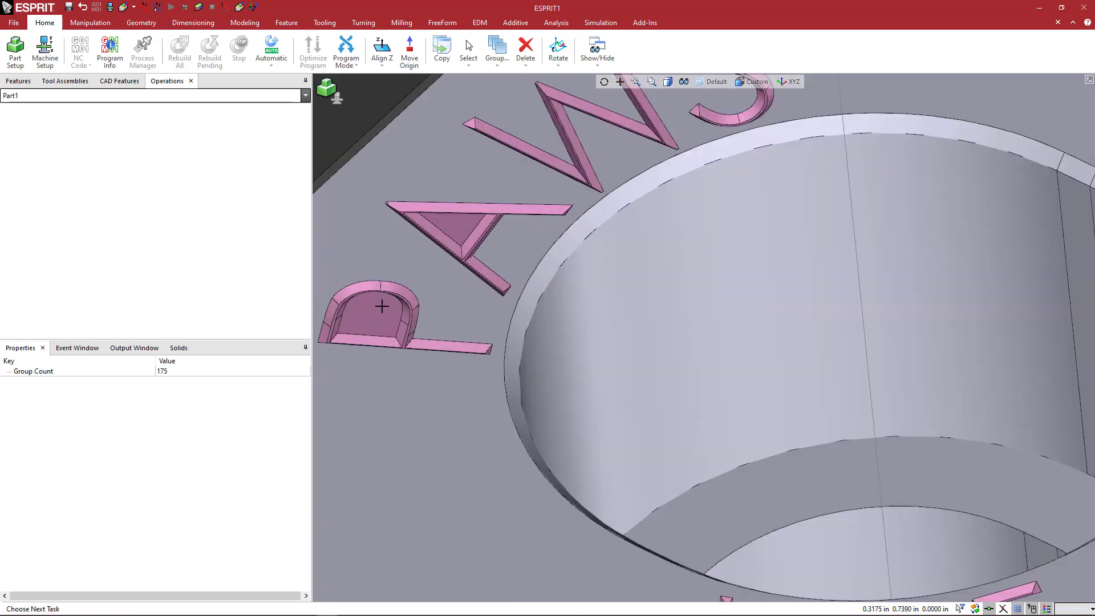
pyautogui.scroll(-3, 500, 228)
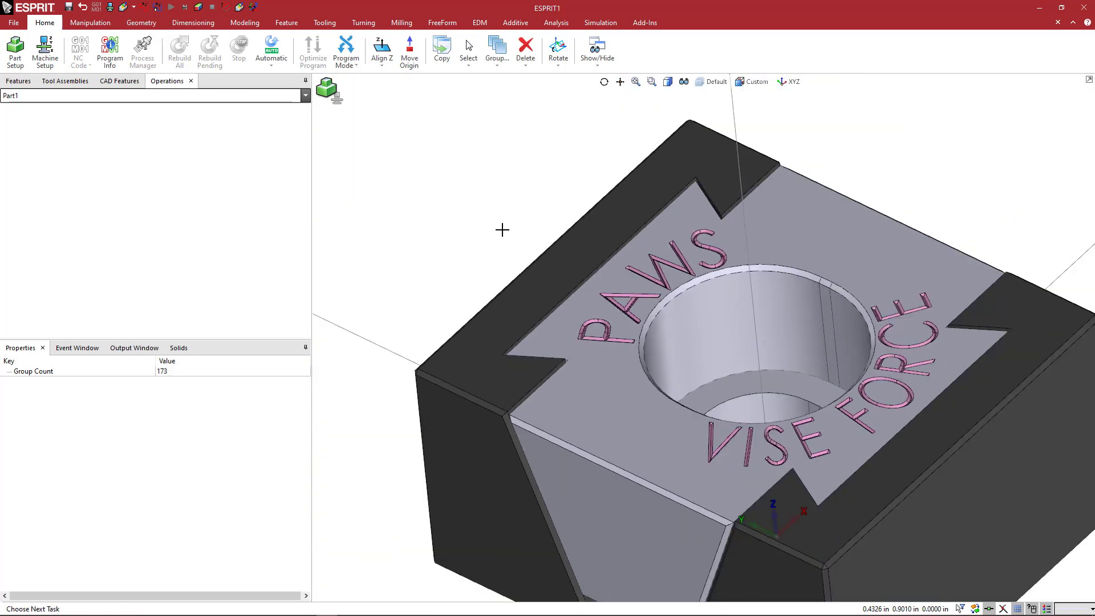
# Change the color of the selected PAWS VISE FORCE lettering faces to black with a Copy attribute transformation.
pyautogui.rightClick(459, 174)
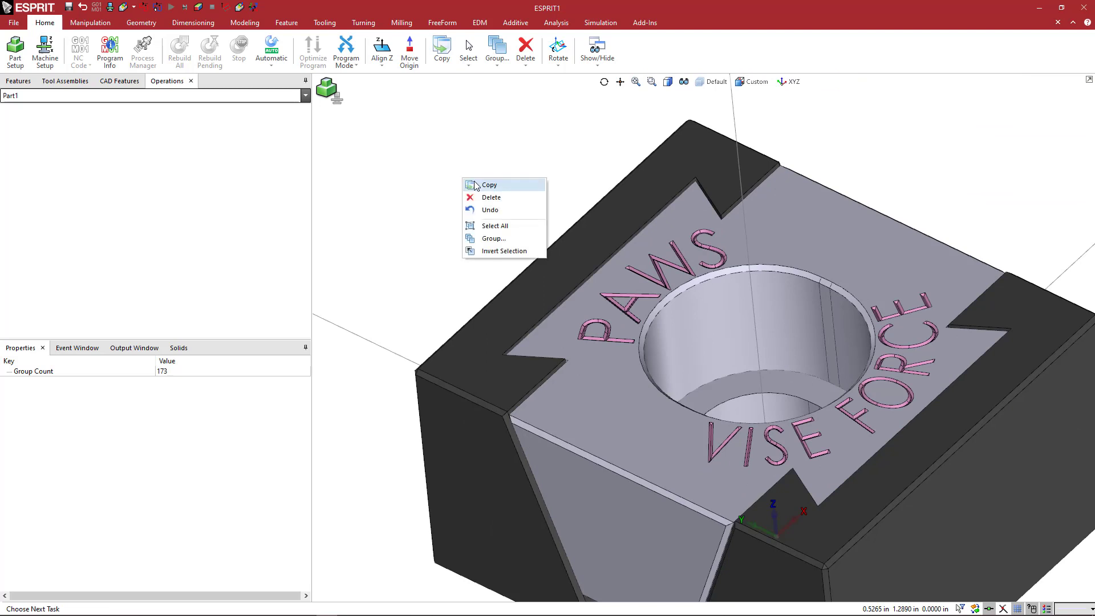
pyautogui.click(491, 183)
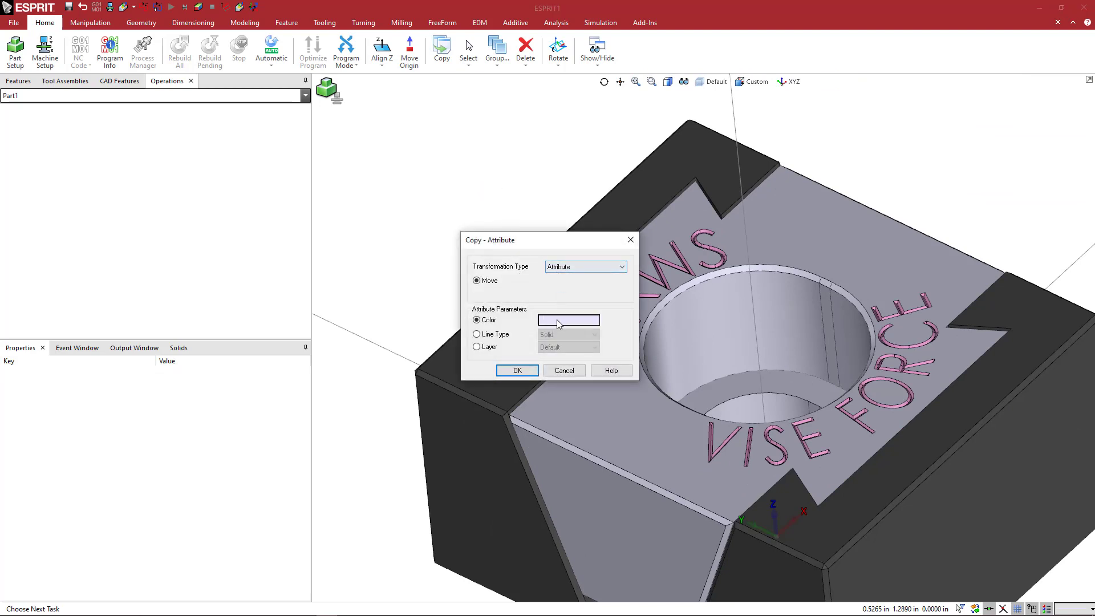
pyautogui.click(564, 321)
pyautogui.click(497, 311)
pyautogui.click(515, 390)
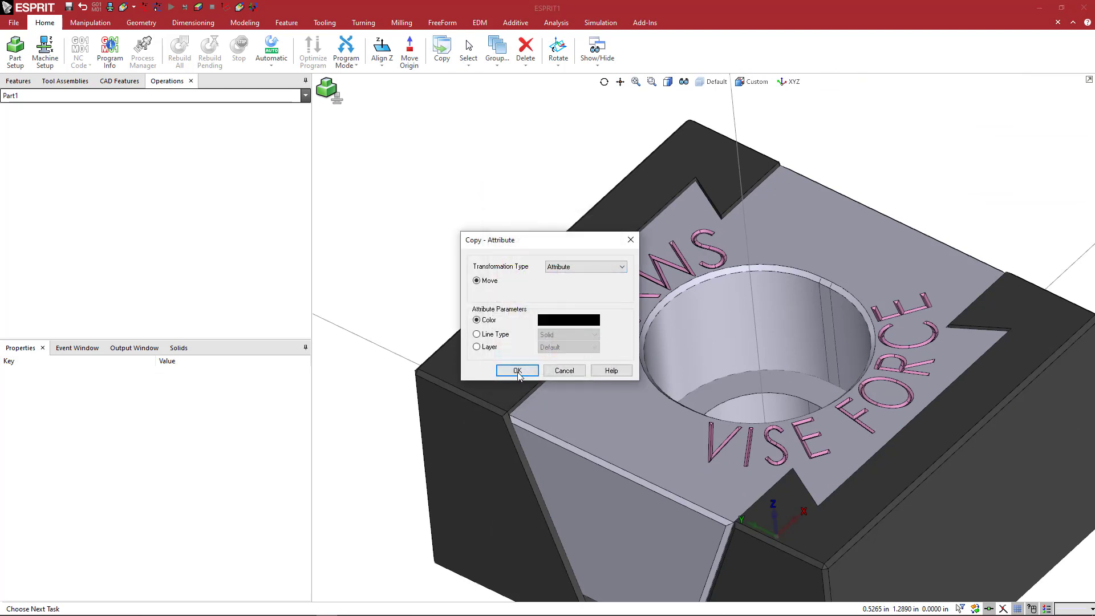
pyautogui.click(516, 370)
pyautogui.click(456, 224)
pyautogui.scroll(-2, 467, 216)
pyautogui.moveTo(467, 216); pyautogui.dragTo(484, 251, button='middle')
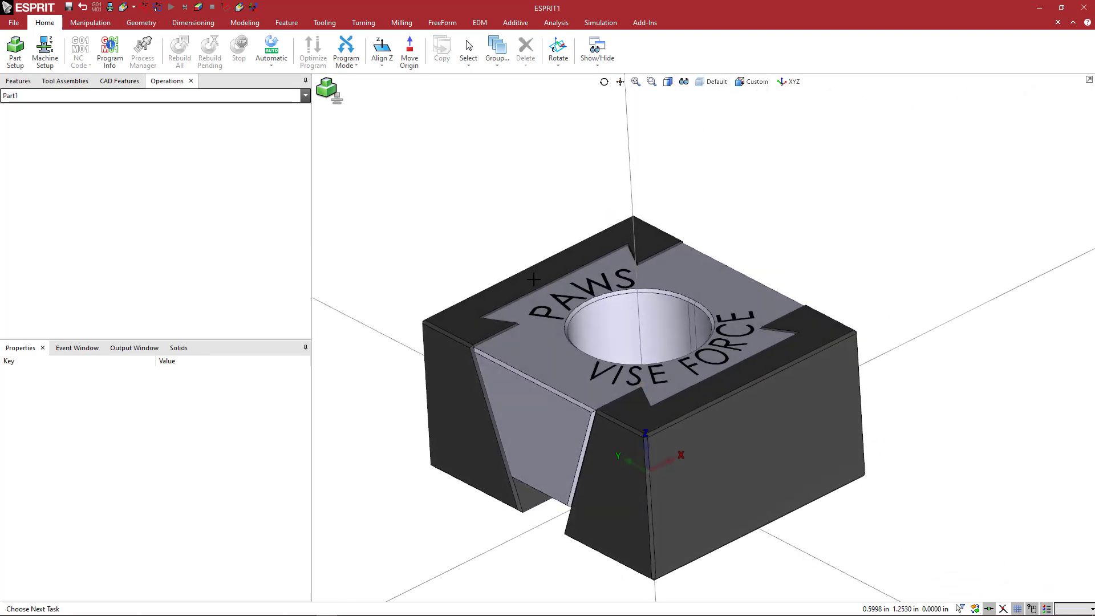
pyautogui.moveTo(579, 294); pyautogui.dragTo(518, 272, button='middle')
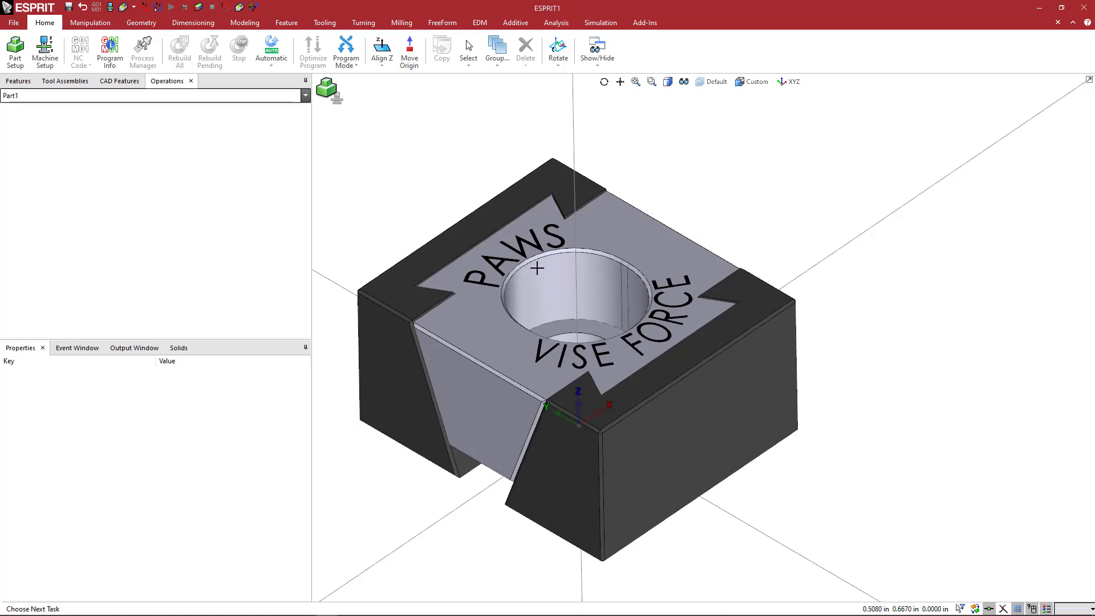
pyautogui.moveTo(675, 325); pyautogui.dragTo(659, 296, button='middle')
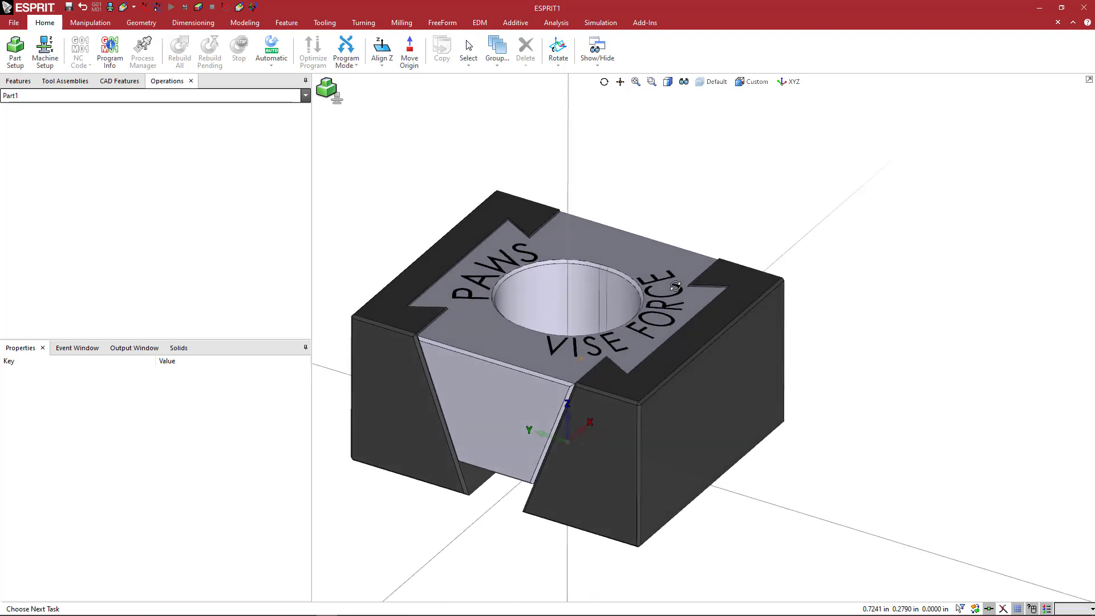
# Rotate all solids of the wedge clamp 90 degrees about the origin as a Move transformation.
pyautogui.scroll(-2, 581, 439)
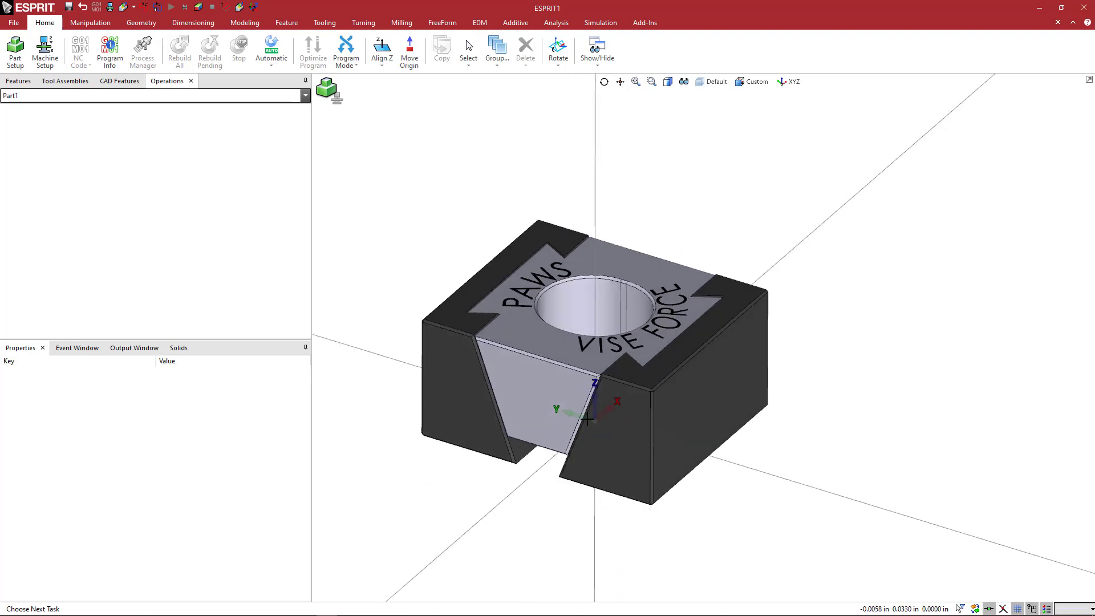
pyautogui.moveTo(613, 418)
pyautogui.mouseDown(button='middle')
pyautogui.moveTo(639, 402)
pyautogui.moveTo(624, 406)
pyautogui.mouseUp(button='middle')
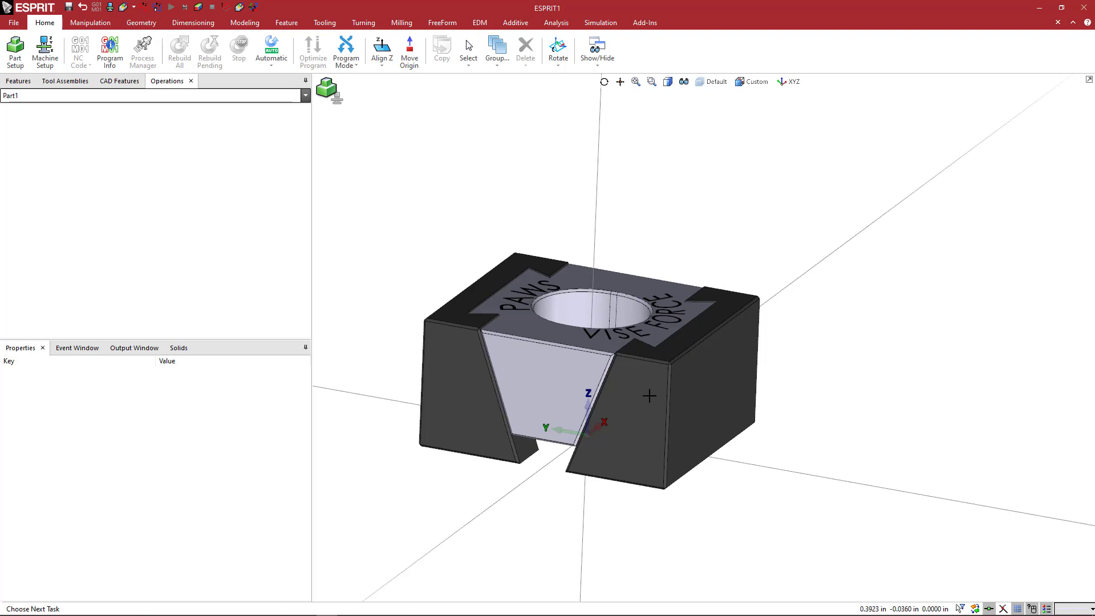
pyautogui.moveTo(740, 242); pyautogui.dragTo(737, 249, button='middle')
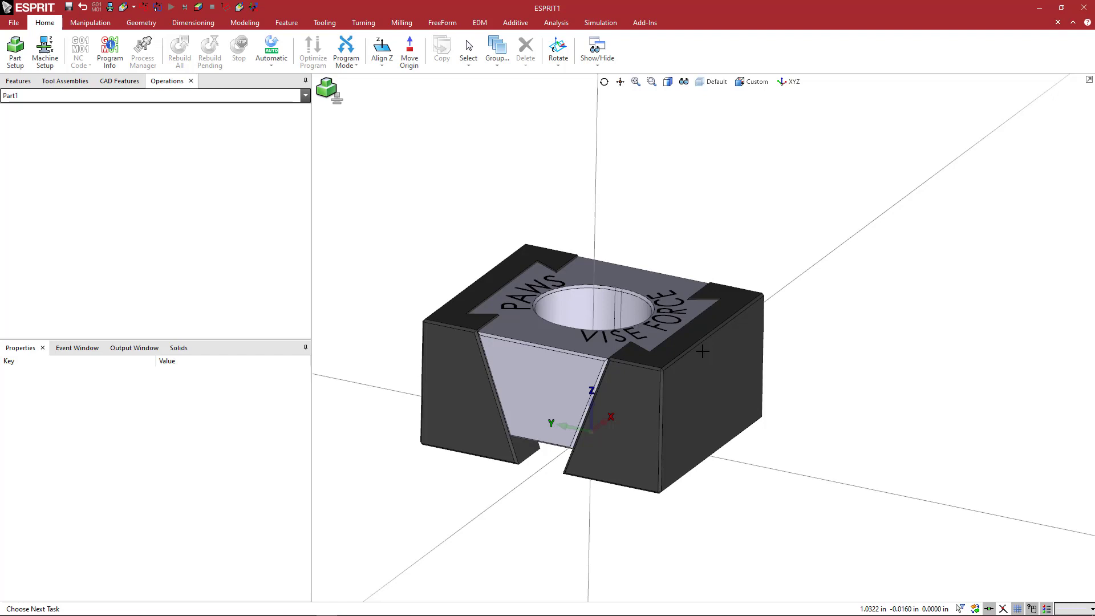
pyautogui.hotkey('ctrl', 'a')
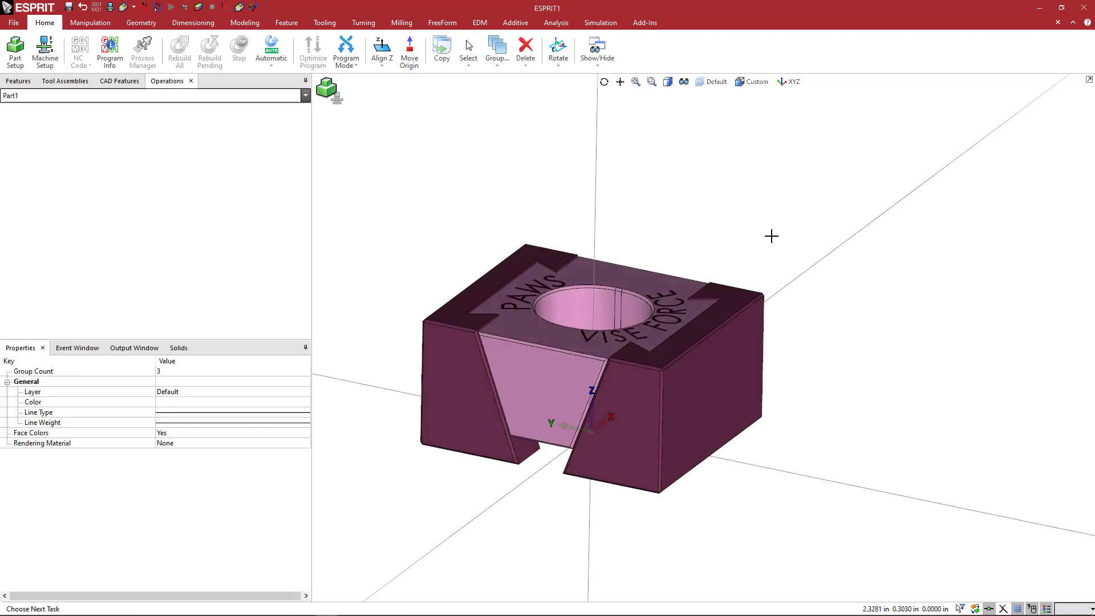
pyautogui.rightClick(748, 211)
pyautogui.click(775, 219)
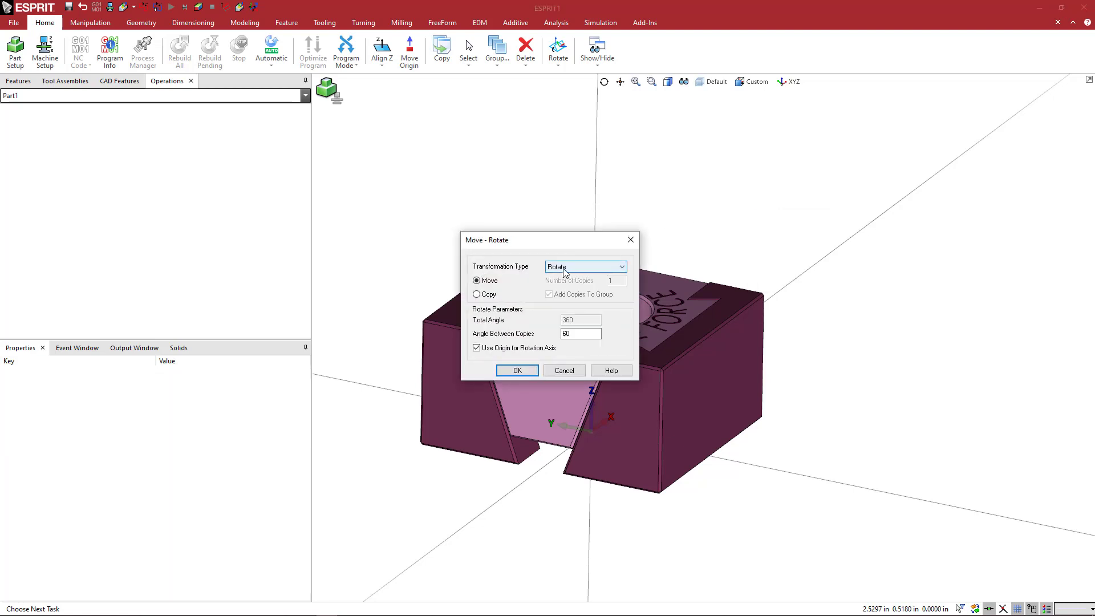
pyautogui.doubleClick(566, 333)
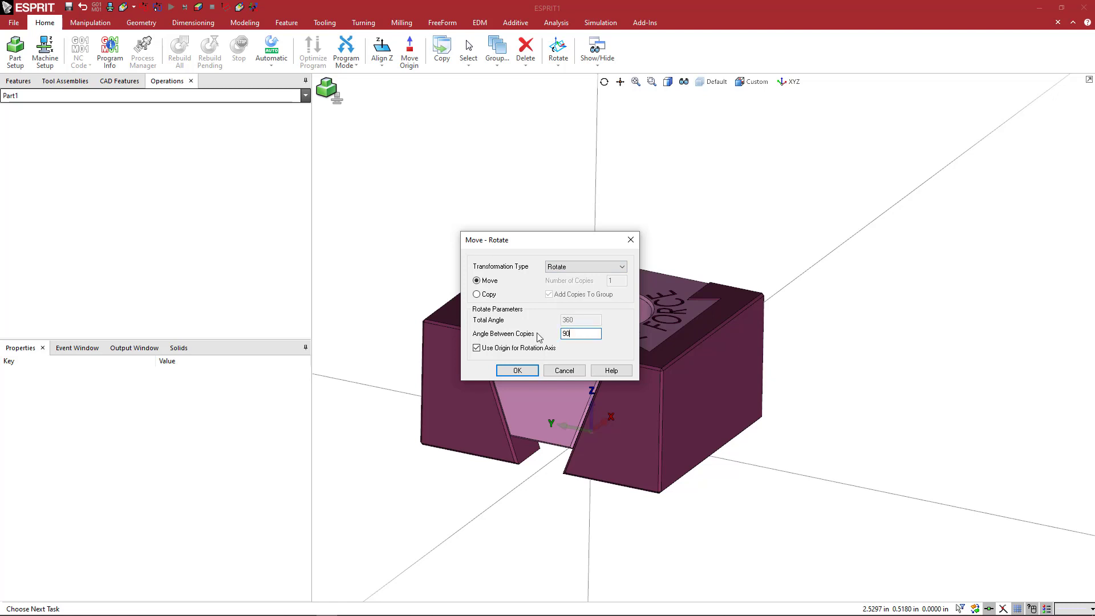
pyautogui.click(517, 370)
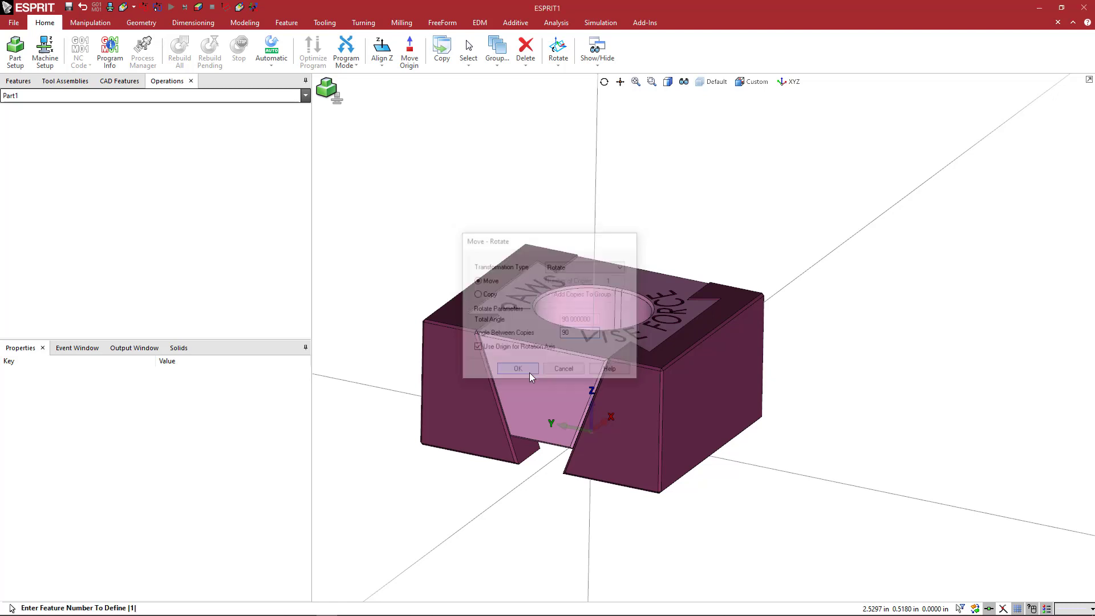
pyautogui.click(762, 240)
pyautogui.click(764, 234)
# Examine the rotated clamp's orientation to the axes from several angles, highlighting the outer side face of one jaw.
pyautogui.moveTo(783, 224); pyautogui.dragTo(769, 276, button='middle')
pyautogui.scroll(3, 621, 318)
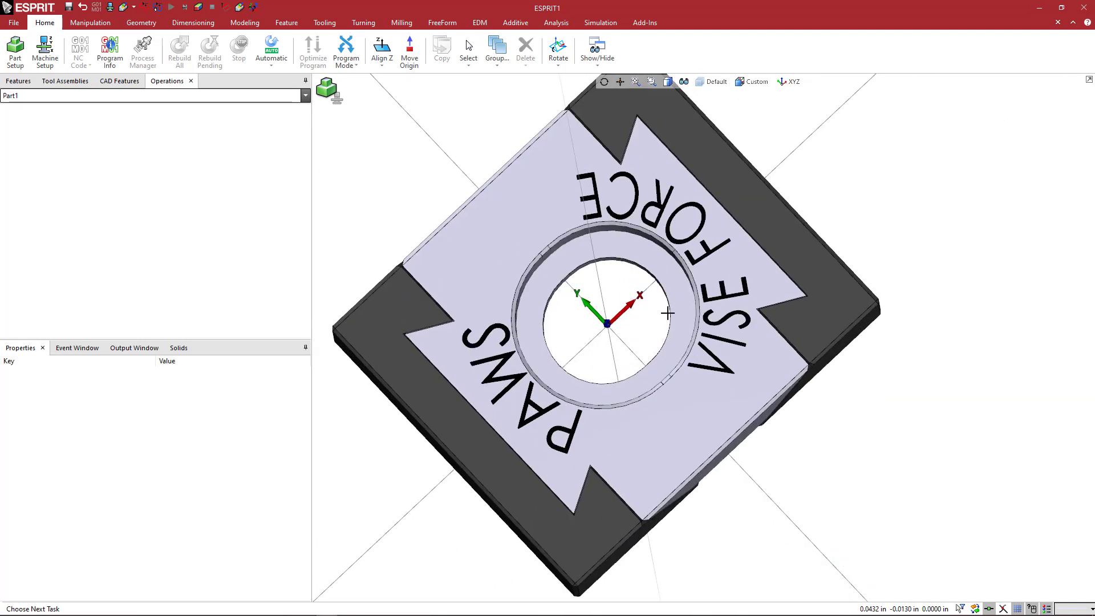
pyautogui.moveTo(648, 303); pyautogui.dragTo(649, 283, button='middle')
pyautogui.scroll(-4, 627, 233)
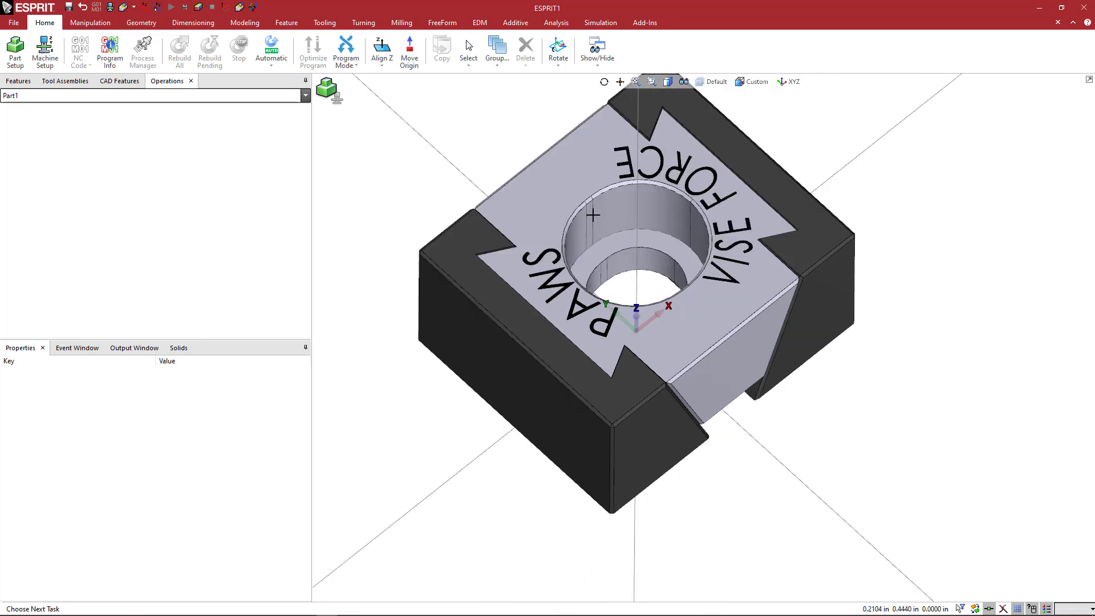
pyautogui.moveTo(848, 426)
pyautogui.mouseDown(button='middle')
pyautogui.moveTo(828, 396)
pyautogui.moveTo(779, 391)
pyautogui.mouseUp(button='middle')
pyautogui.scroll(-2, 794, 437)
pyautogui.moveTo(793, 437); pyautogui.dragTo(667, 363, button='middle')
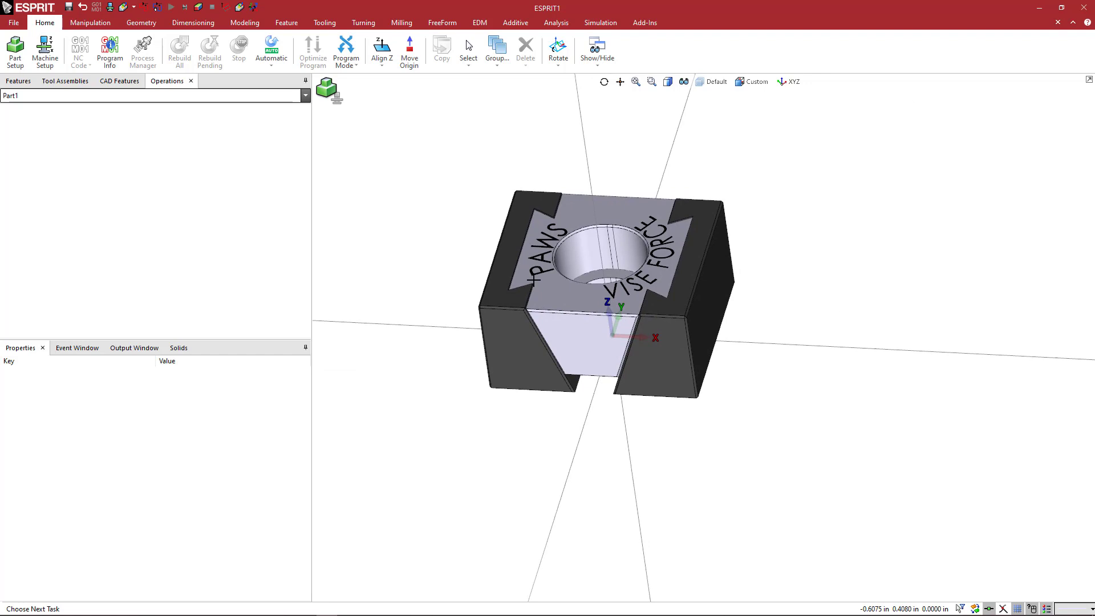
pyautogui.moveTo(830, 306); pyautogui.dragTo(843, 294, button='middle')
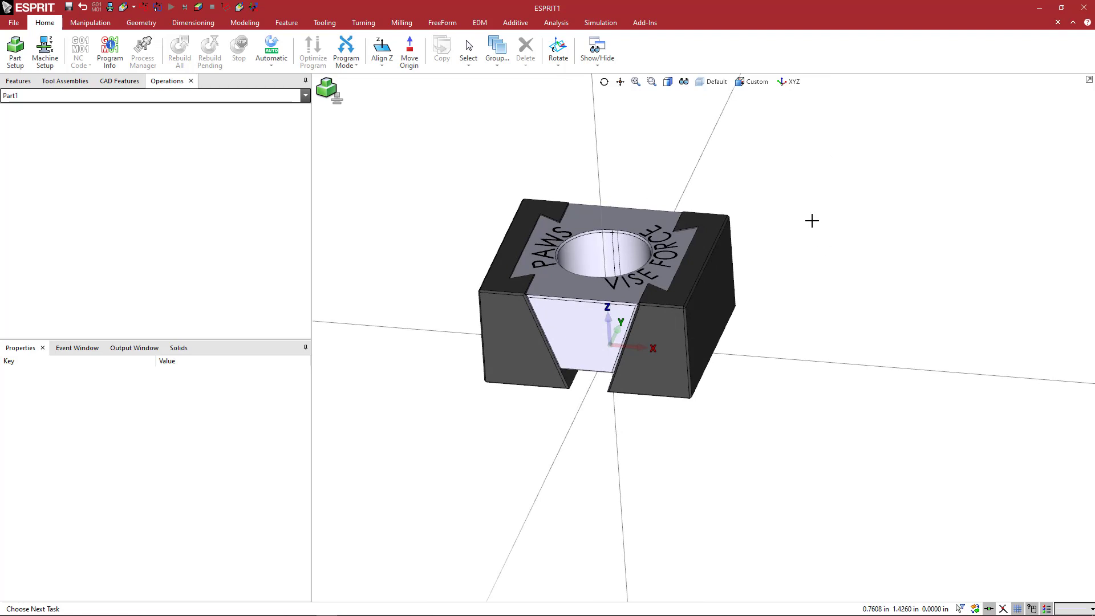
pyautogui.scroll(-2, 811, 220)
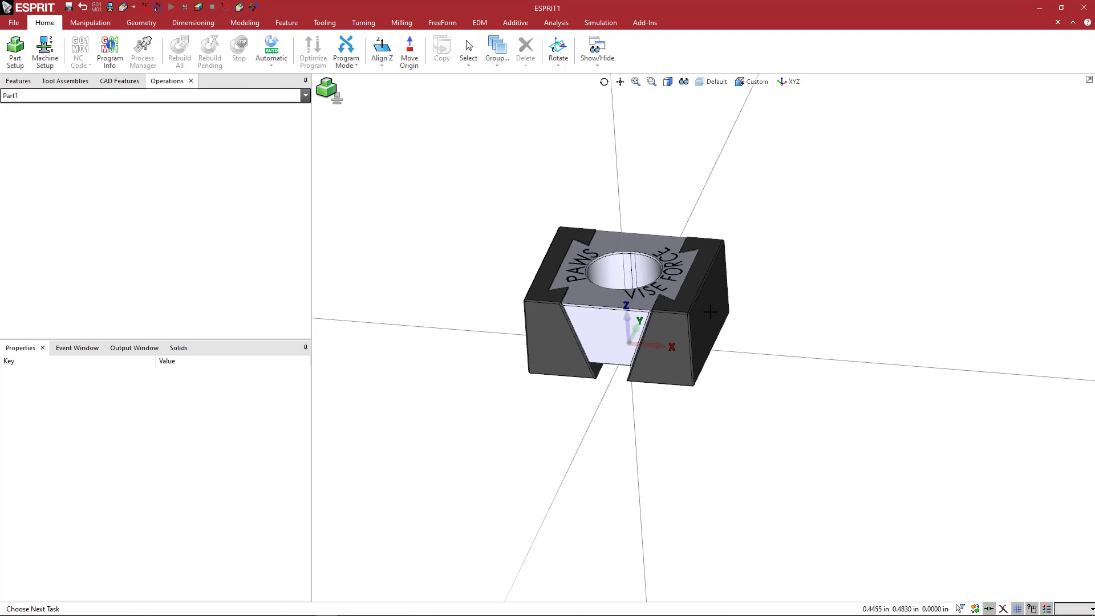
pyautogui.moveTo(741, 297); pyautogui.dragTo(645, 334, button='middle')
pyautogui.scroll(-1, 646, 334)
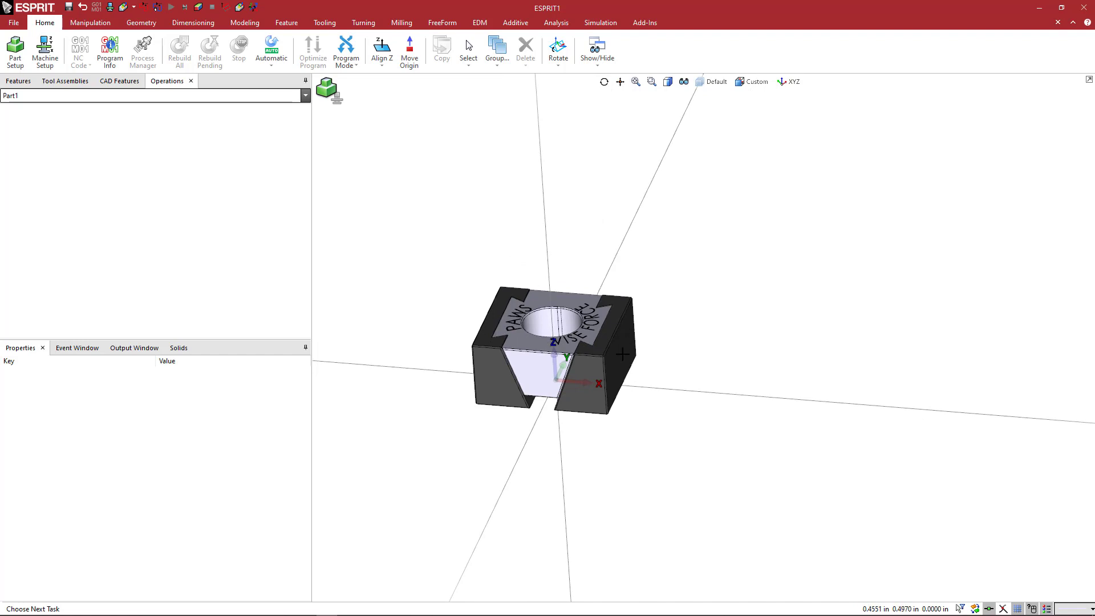
pyautogui.click(623, 351)
pyautogui.moveTo(684, 354)
pyautogui.mouseDown(button='middle')
pyautogui.moveTo(667, 330)
pyautogui.moveTo(689, 341)
pyautogui.mouseUp(button='middle')
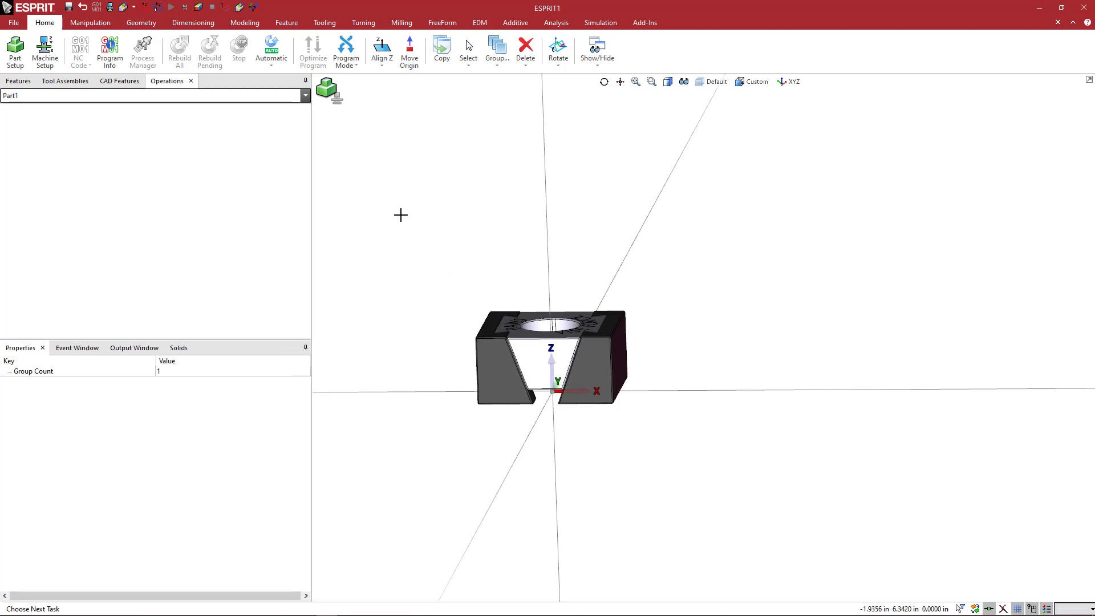
pyautogui.moveTo(430, 303); pyautogui.dragTo(423, 314, button='middle')
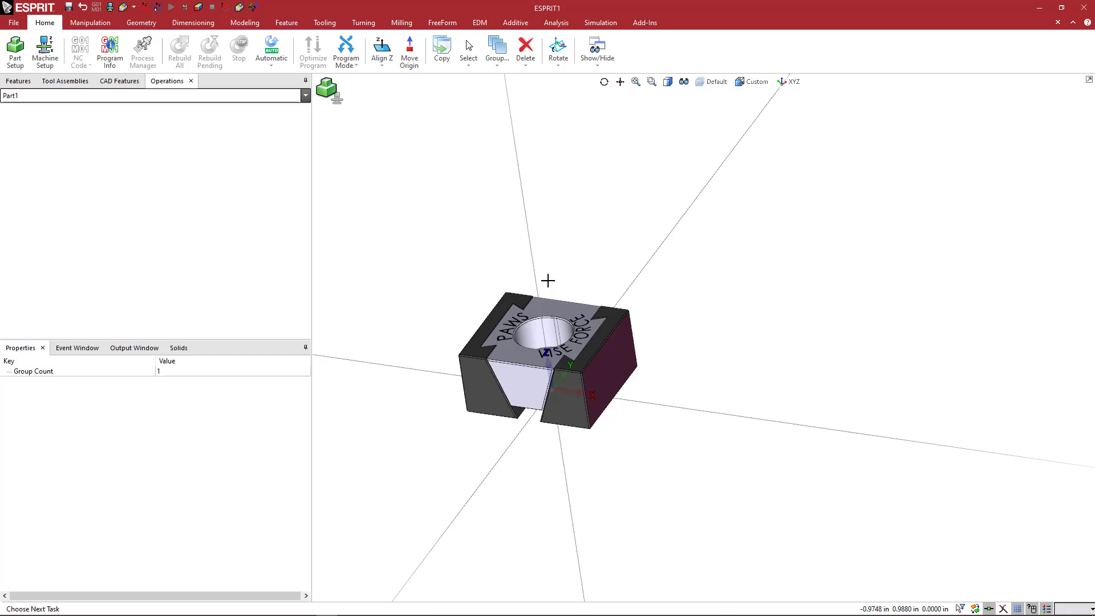
pyautogui.click(677, 150)
# Create a new work plane named FA_1 from the current XYZ plane.
pyautogui.click(782, 83)
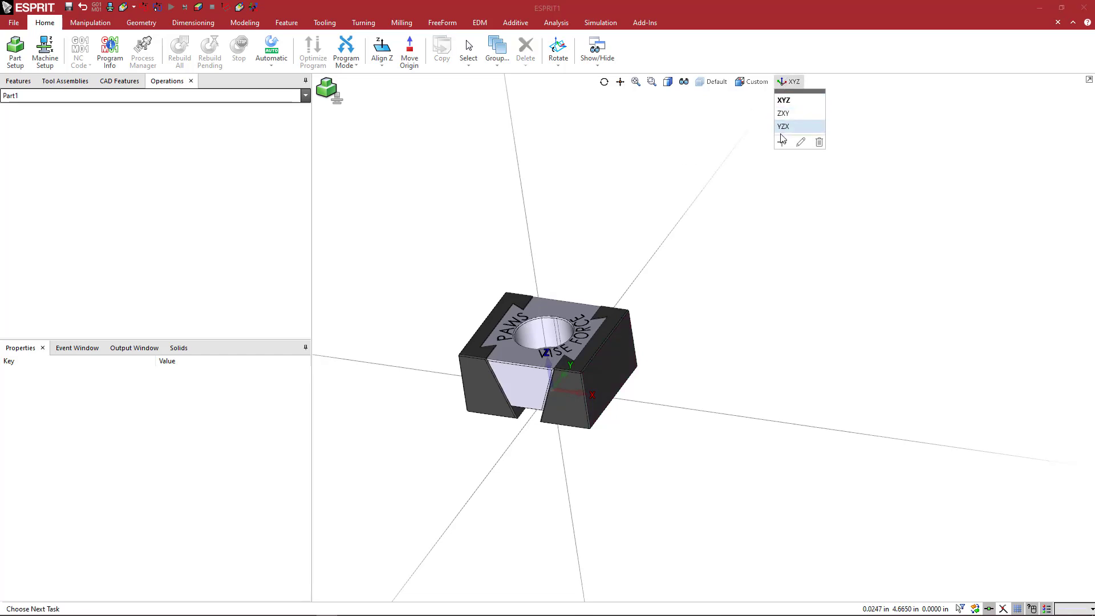
pyautogui.click(782, 142)
pyautogui.write('FA')
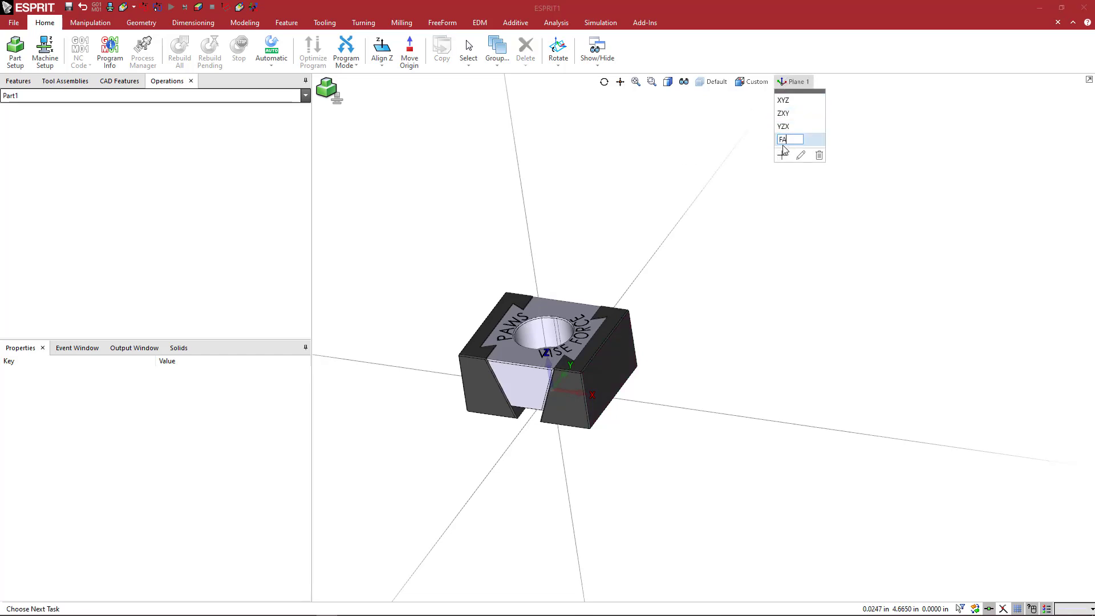
pyautogui.write('_1')
pyautogui.press('Return')
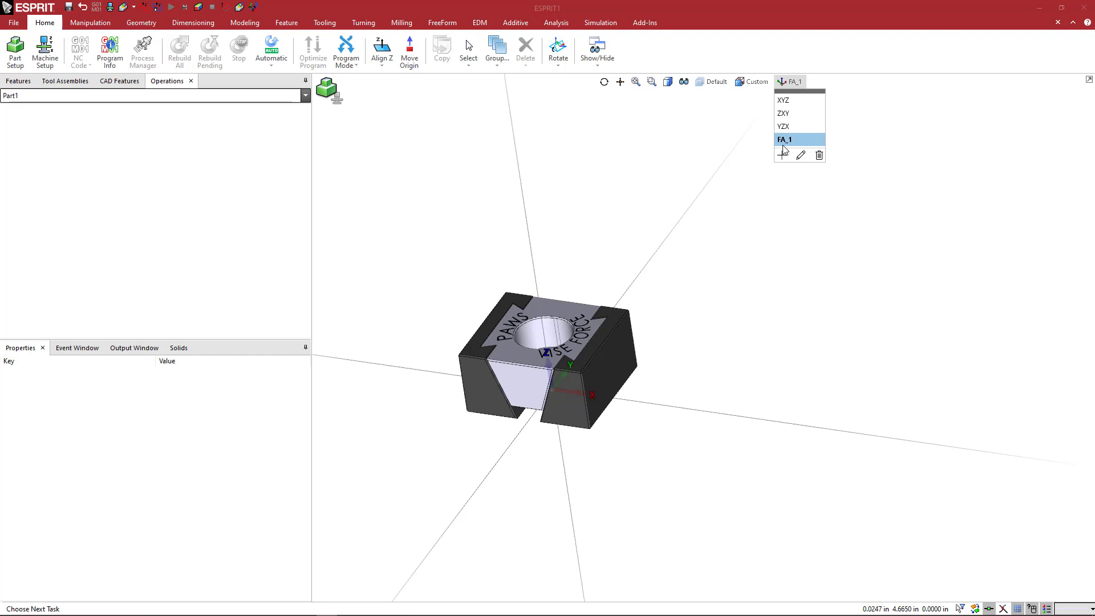
# Create a second new work plane named WA_1 and leave it active.
pyautogui.click(781, 154)
pyautogui.write('W')
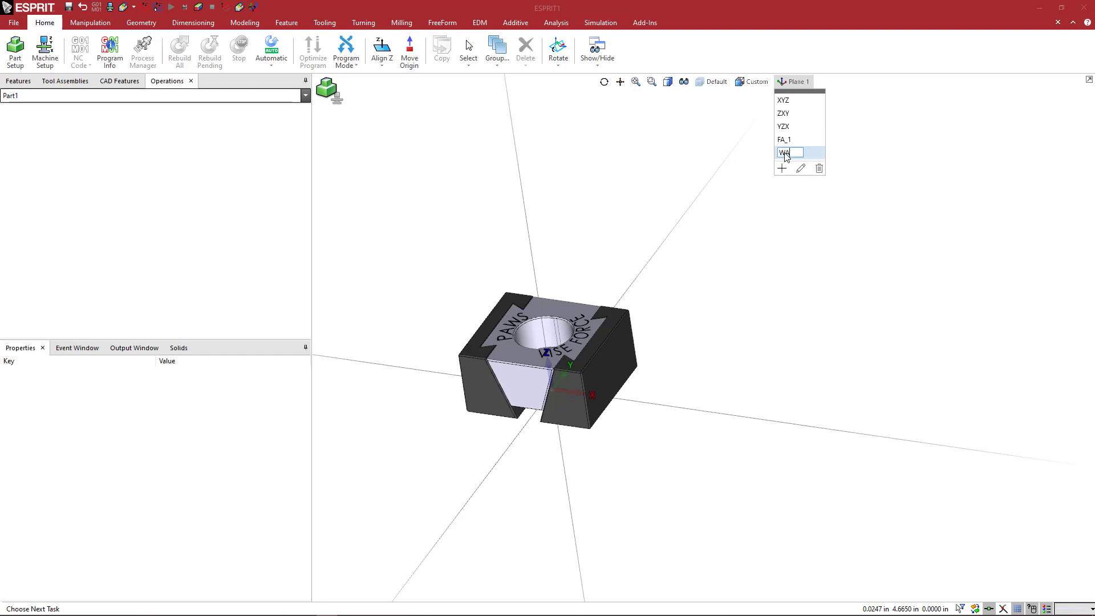
pyautogui.write('A_1')
pyautogui.press('Return')
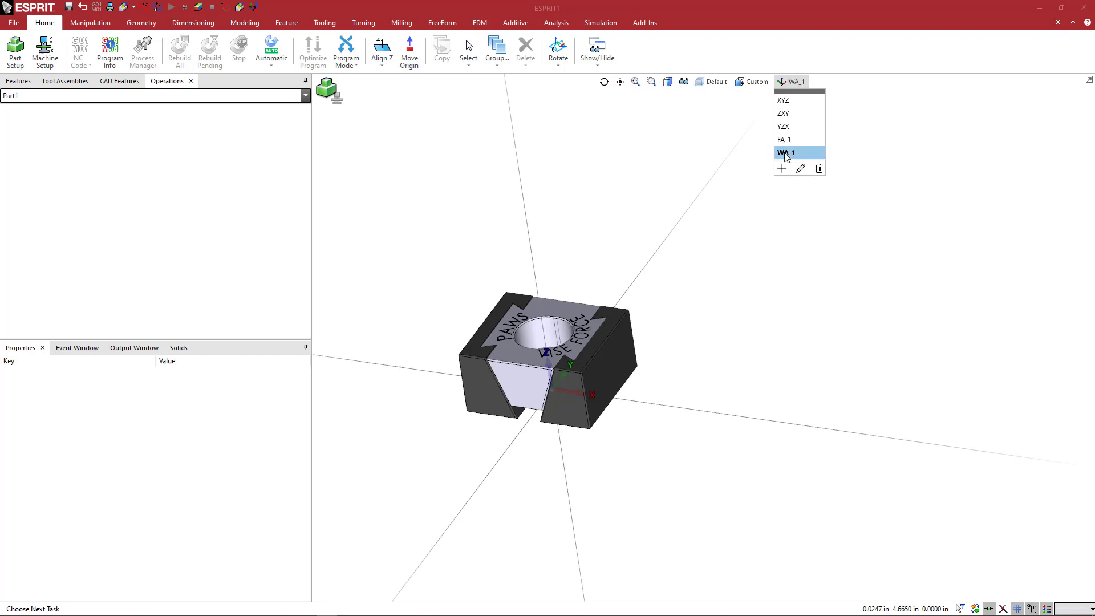
pyautogui.click(763, 228)
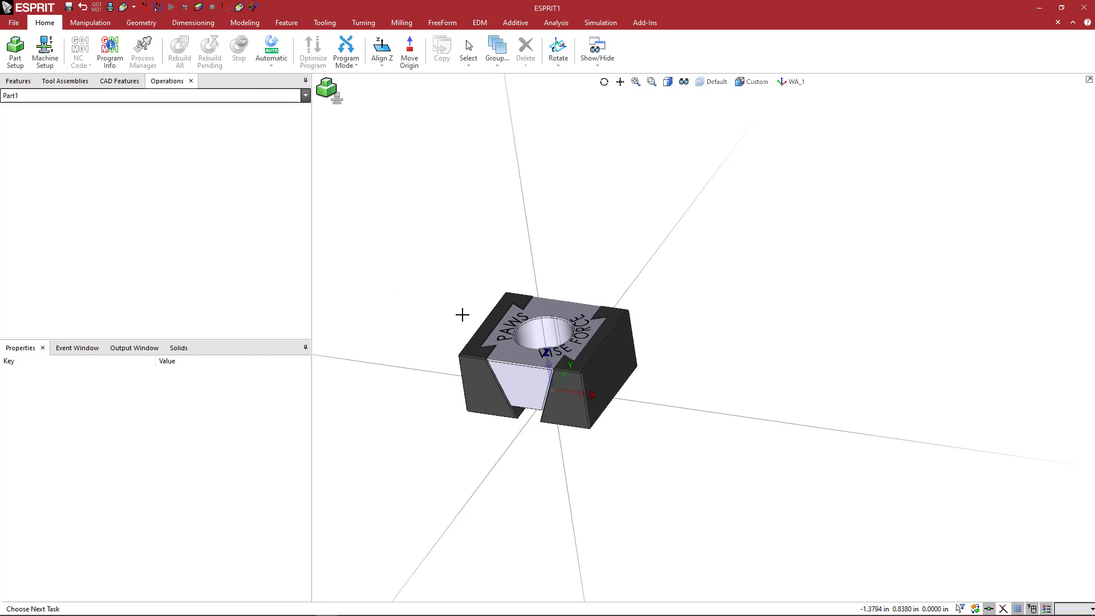
pyautogui.scroll(3, 547, 342)
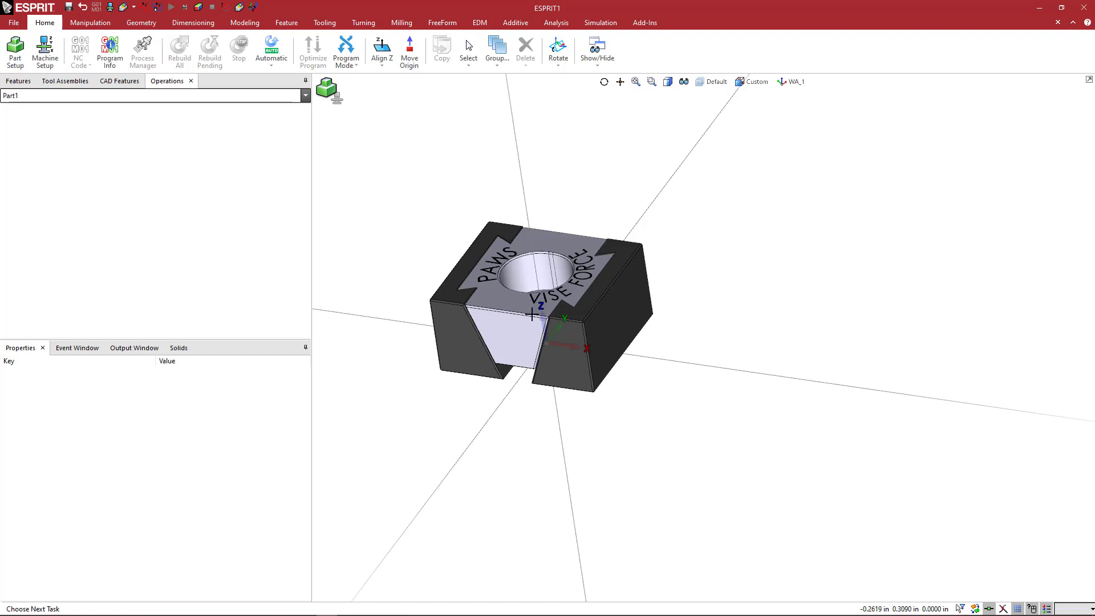
pyautogui.moveTo(538, 332); pyautogui.dragTo(549, 348, button='middle')
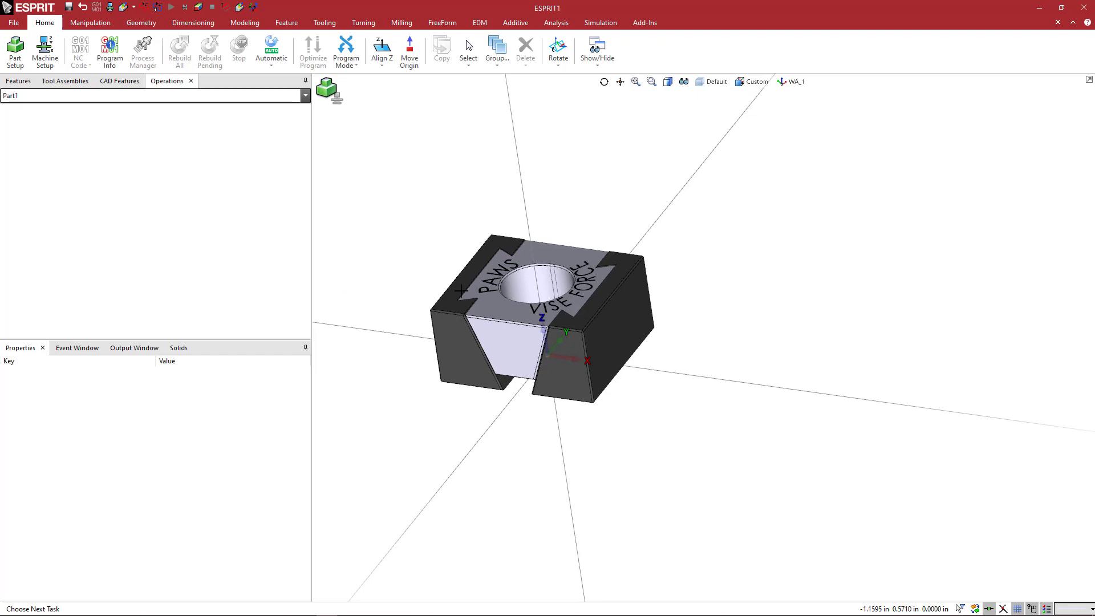
pyautogui.moveTo(491, 298); pyautogui.dragTo(525, 319, button='middle')
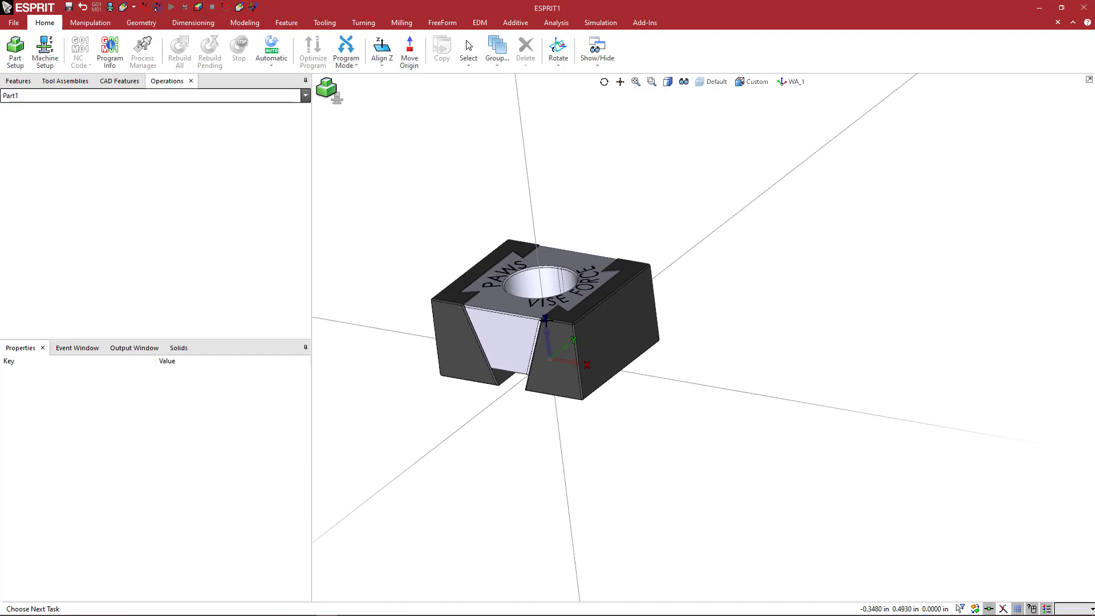
pyautogui.moveTo(708, 329); pyautogui.dragTo(716, 336, button='middle')
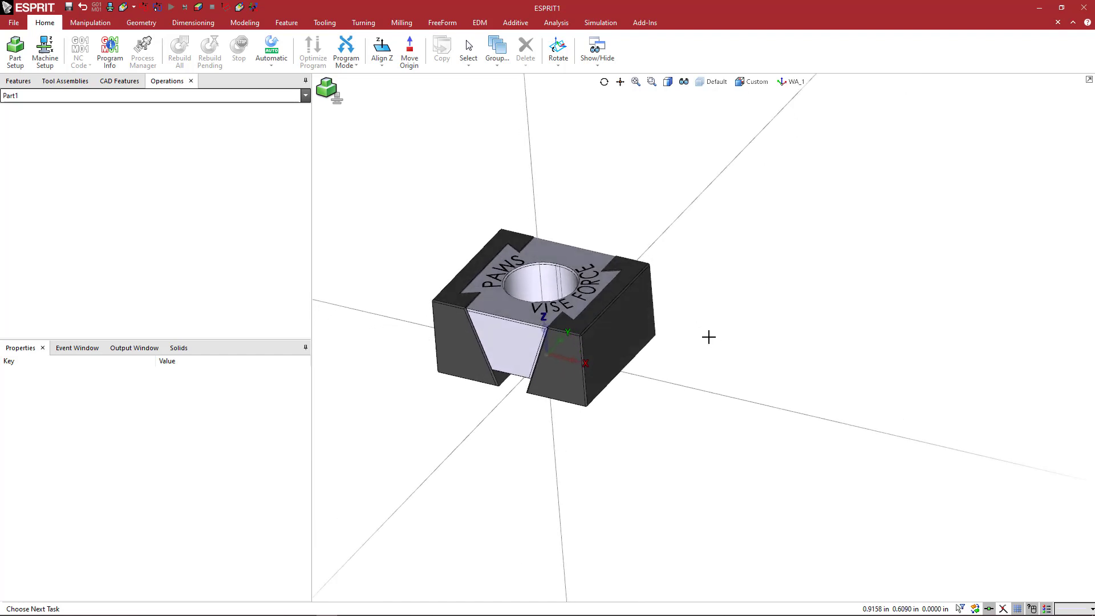
pyautogui.scroll(5, 571, 371)
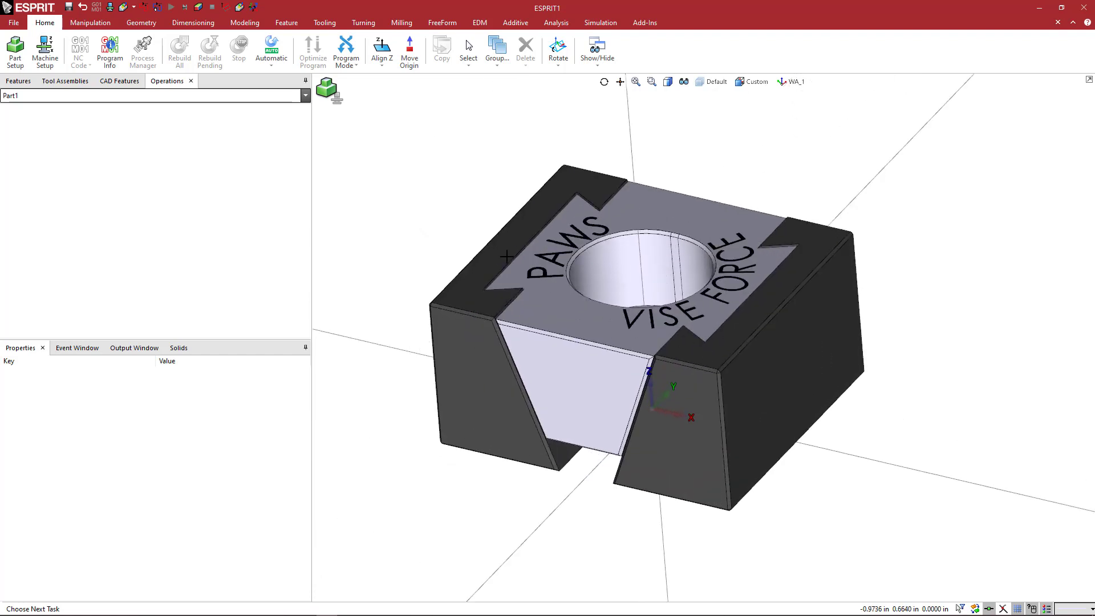
pyautogui.scroll(-2, 479, 237)
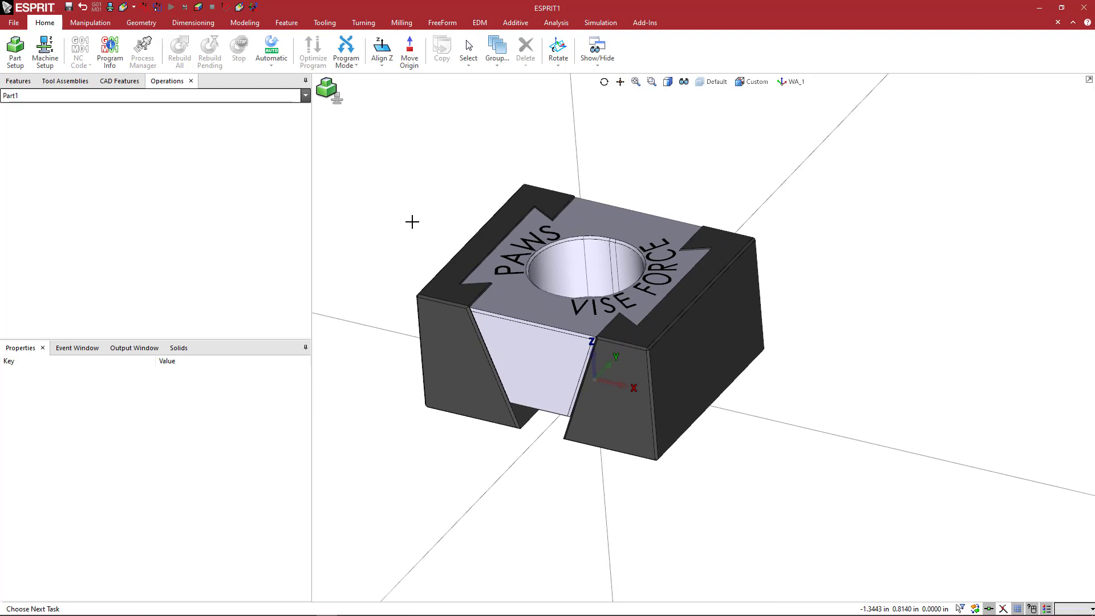
# Save the clamp as the fixture file 2030-VF1-S-CP.gdml in the PAWS Wedge Clamps folder.
pyautogui.click(13, 23)
pyautogui.click(26, 72)
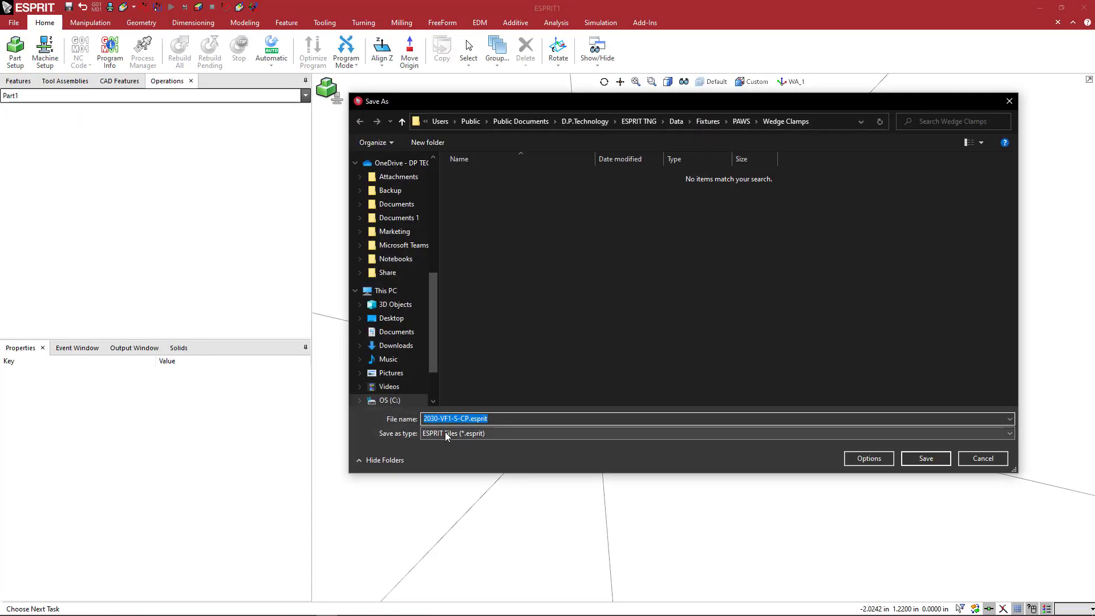
pyautogui.click(444, 432)
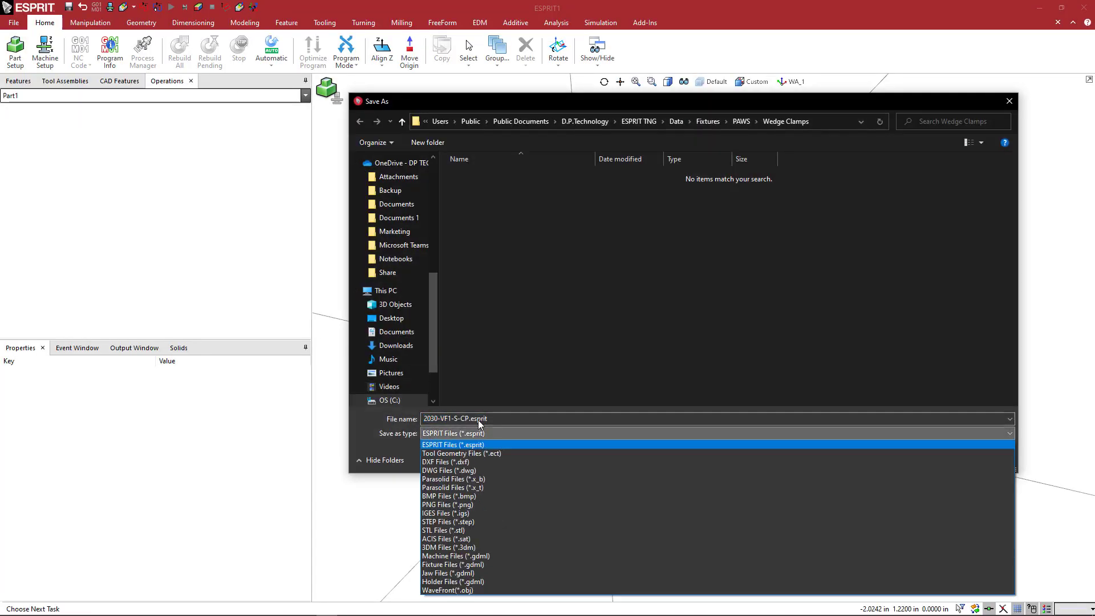
pyautogui.click(495, 564)
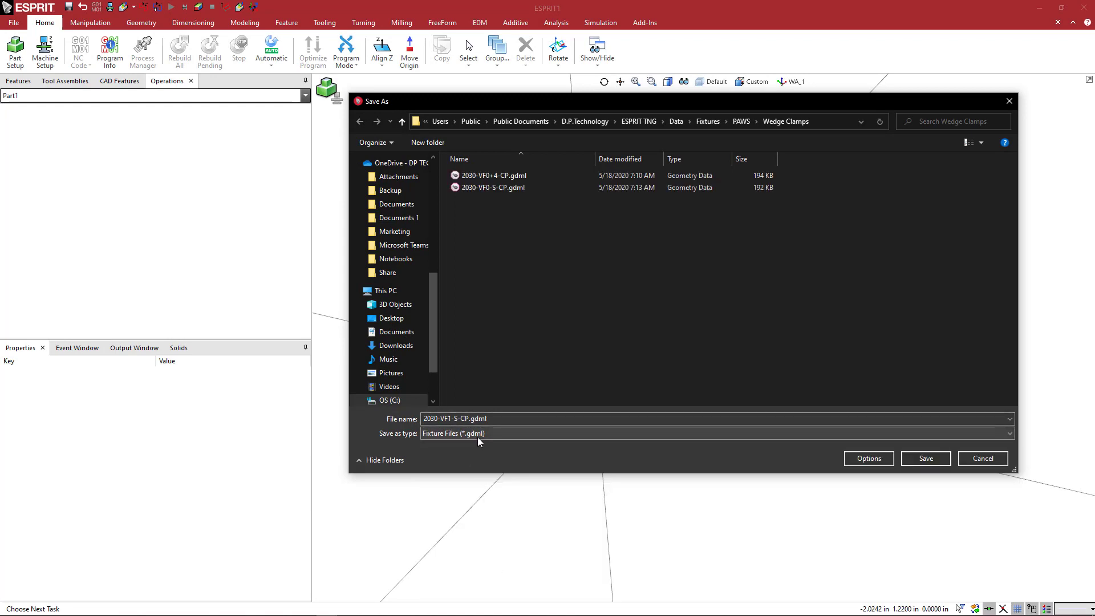
pyautogui.click(919, 459)
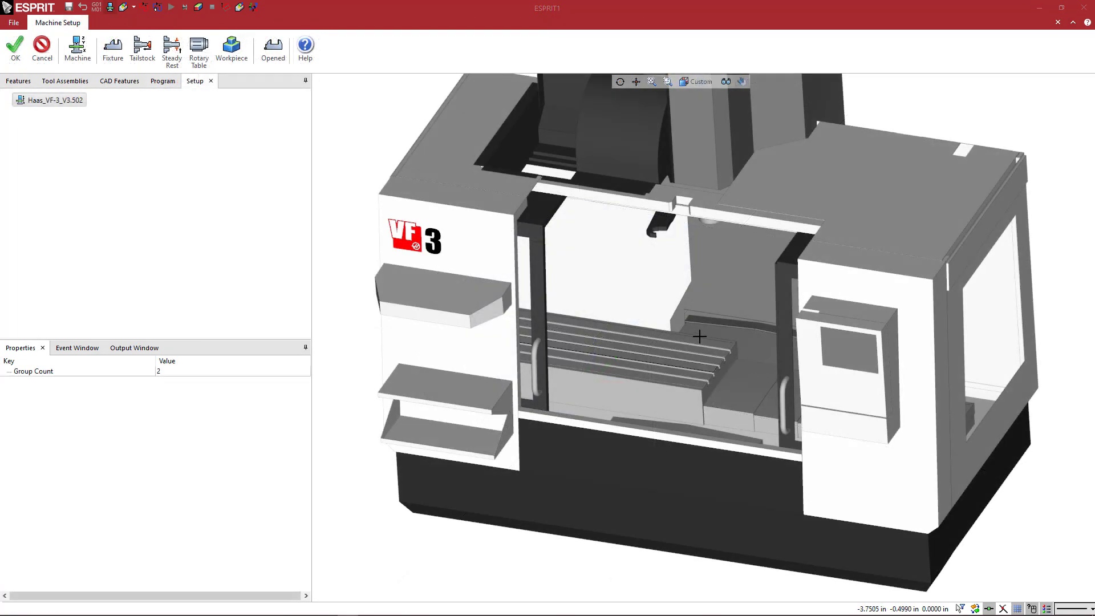
# Adjust the machine display level to hide the Haas VF-3 enclosure and expose its slotted worktable.
pyautogui.scroll(5, 639, 309)
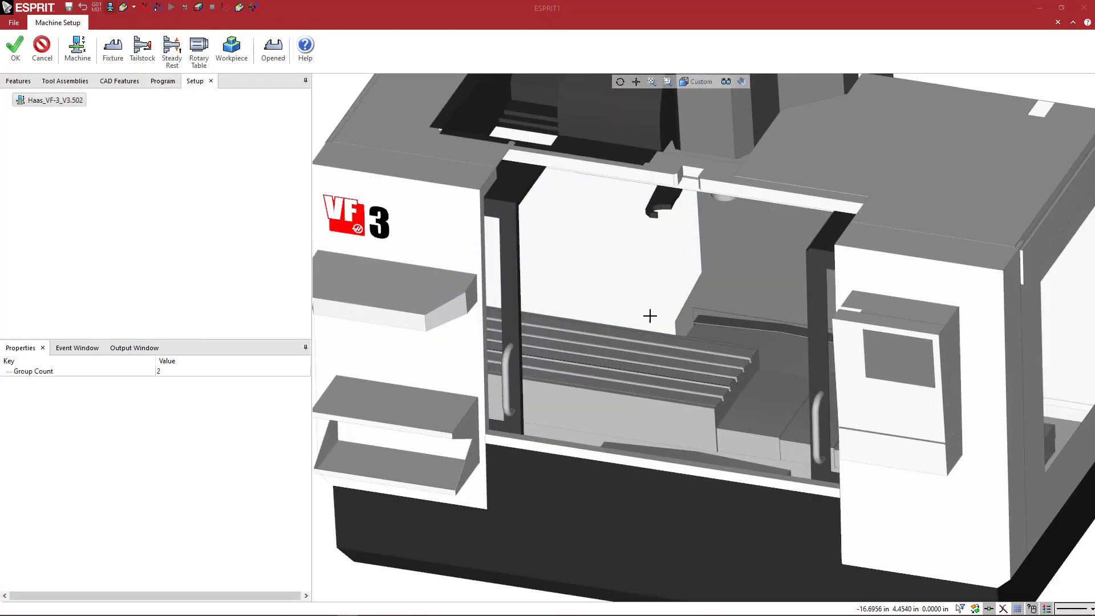
pyautogui.scroll(2, 647, 305)
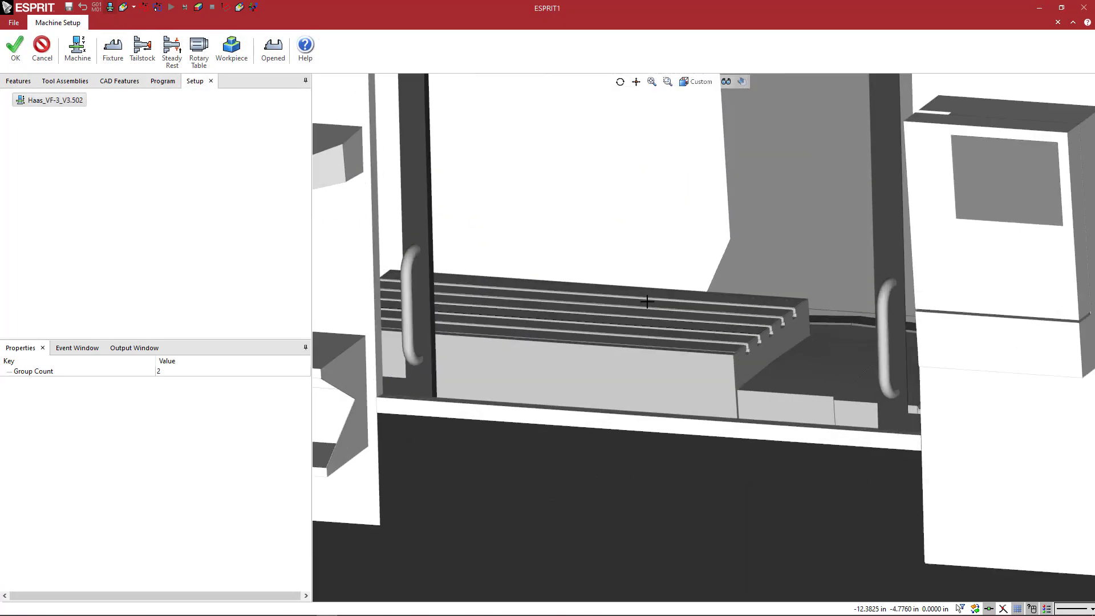
pyautogui.scroll(2, 644, 307)
pyautogui.click(726, 81)
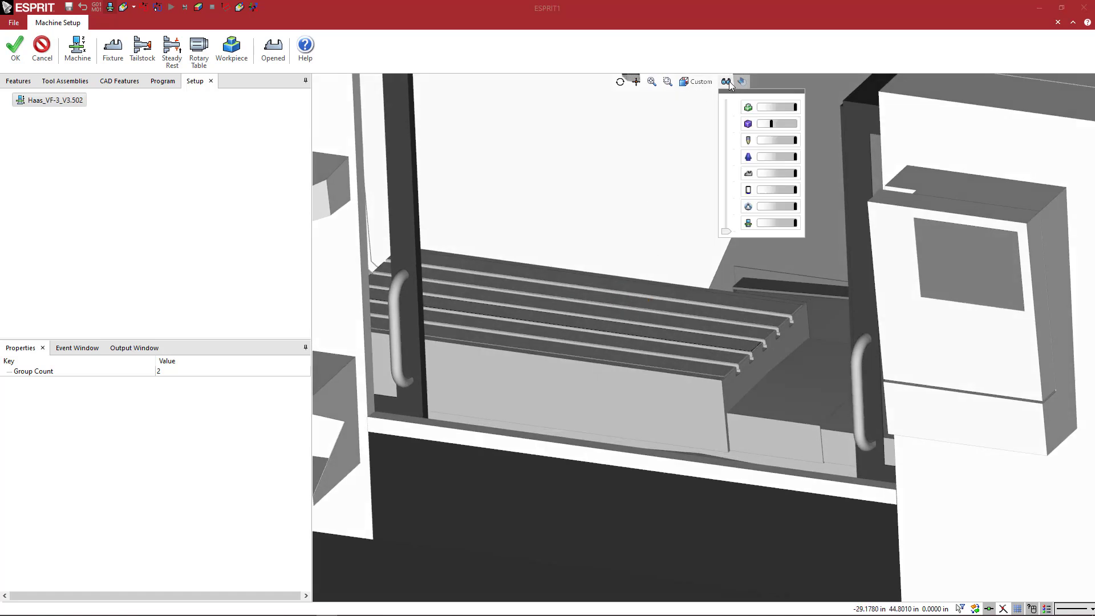
pyautogui.click(729, 215)
# Mount the 2030-VF1-S-CP.gdml fixture from the PAWS Wedge Clamps folder on the Haas VF-3 table.
pyautogui.moveTo(572, 286); pyautogui.dragTo(657, 284, button='middle')
pyautogui.scroll(3, 592, 310)
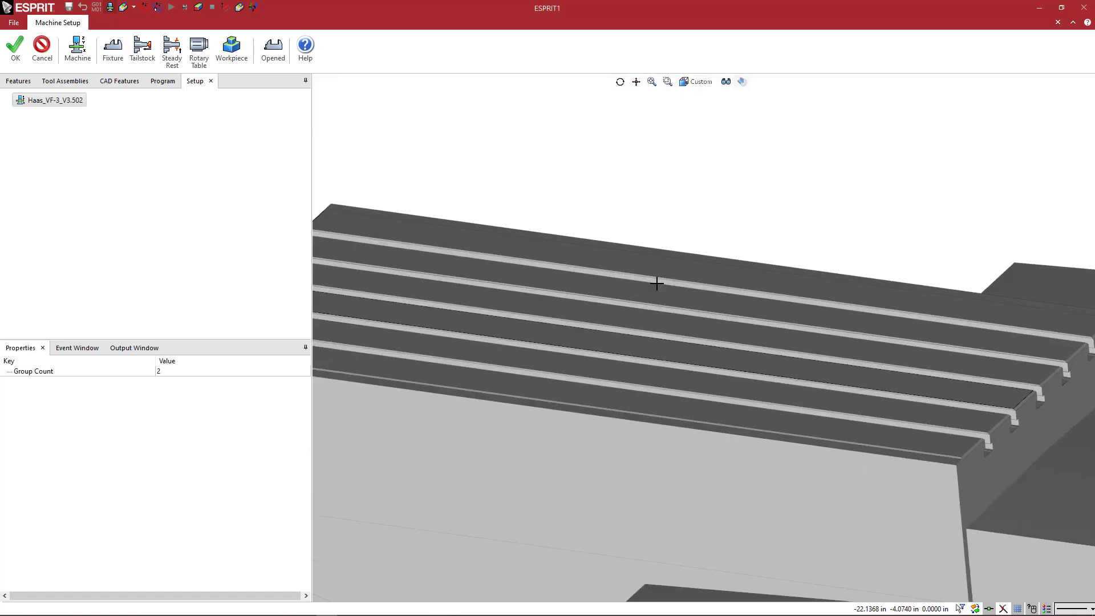
pyautogui.click(60, 102)
pyautogui.click(115, 60)
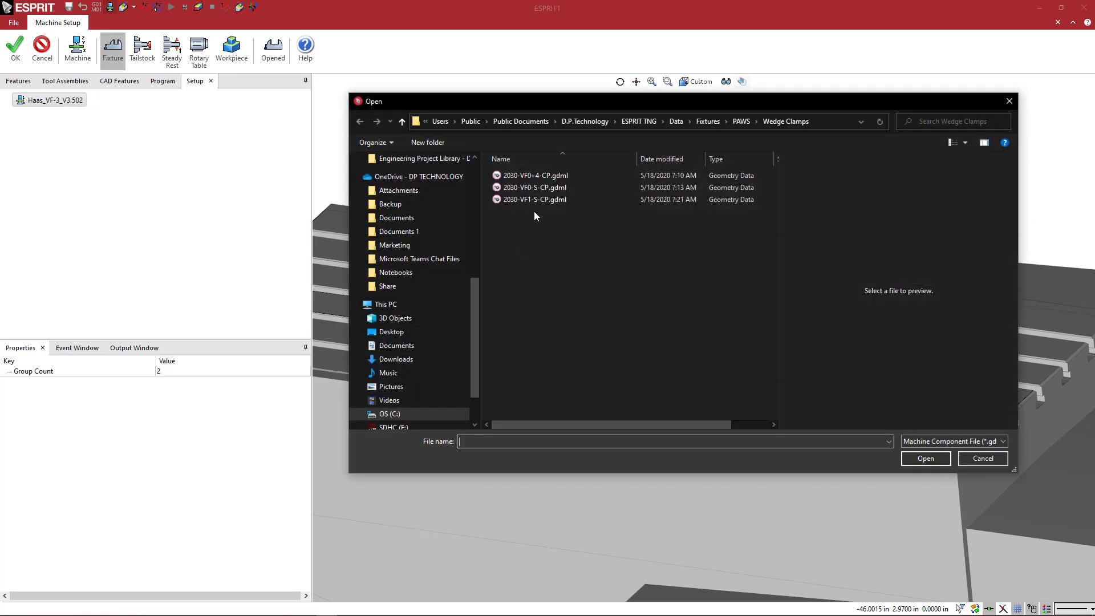
pyautogui.click(534, 200)
pyautogui.click(941, 460)
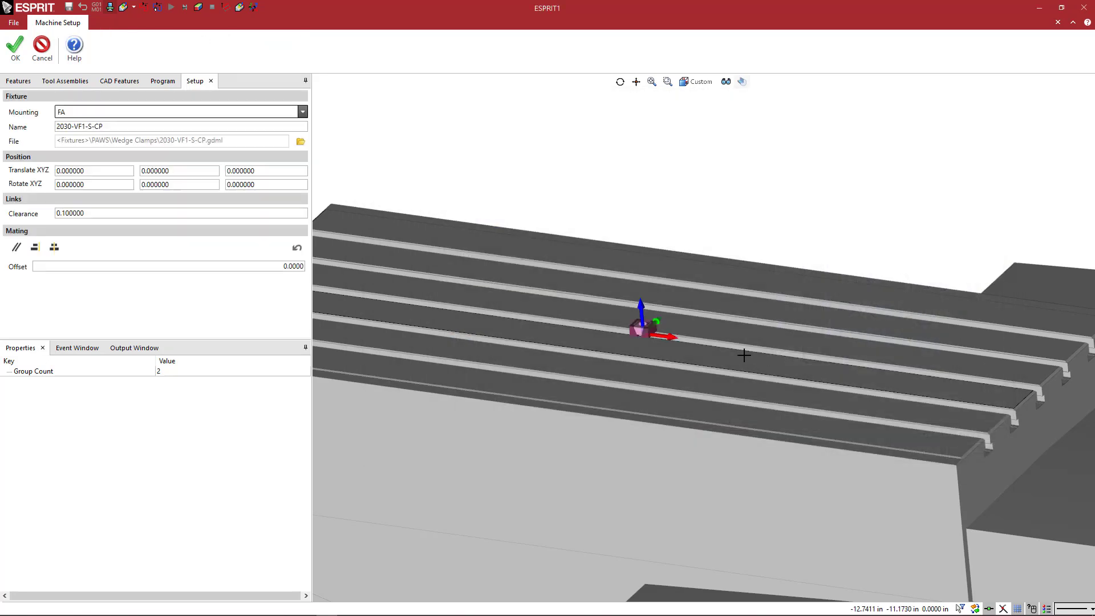
# Set the mounted clamp's X translation to 5 inches.
pyautogui.scroll(3, 649, 335)
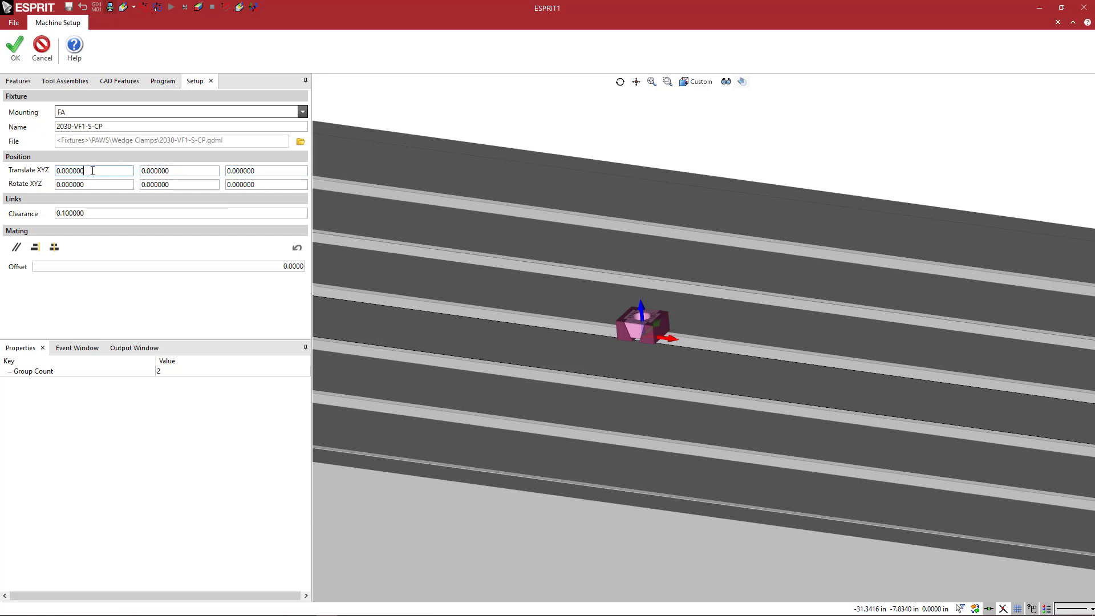
pyautogui.moveTo(92, 170); pyautogui.dragTo(16, 177)
pyautogui.write('5')
pyautogui.press('Tab')
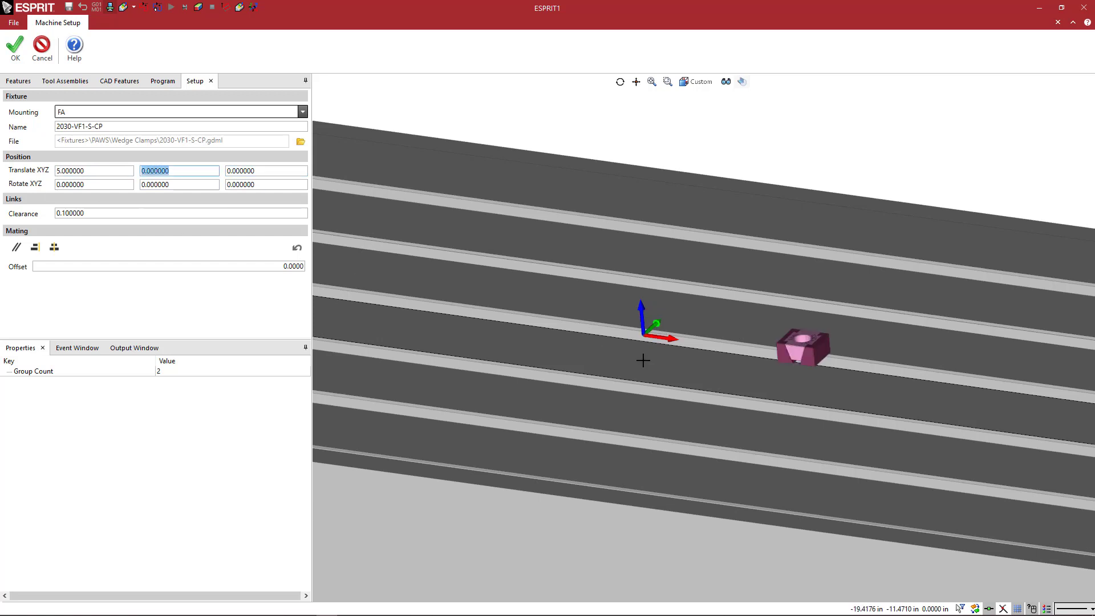
# Set the clamp's X translation to 10 inches and accept the fixture placement.
pyautogui.scroll(-4, 717, 361)
pyautogui.moveTo(114, 171); pyautogui.dragTo(22, 178)
pyautogui.write('10')
pyautogui.press('Tab')
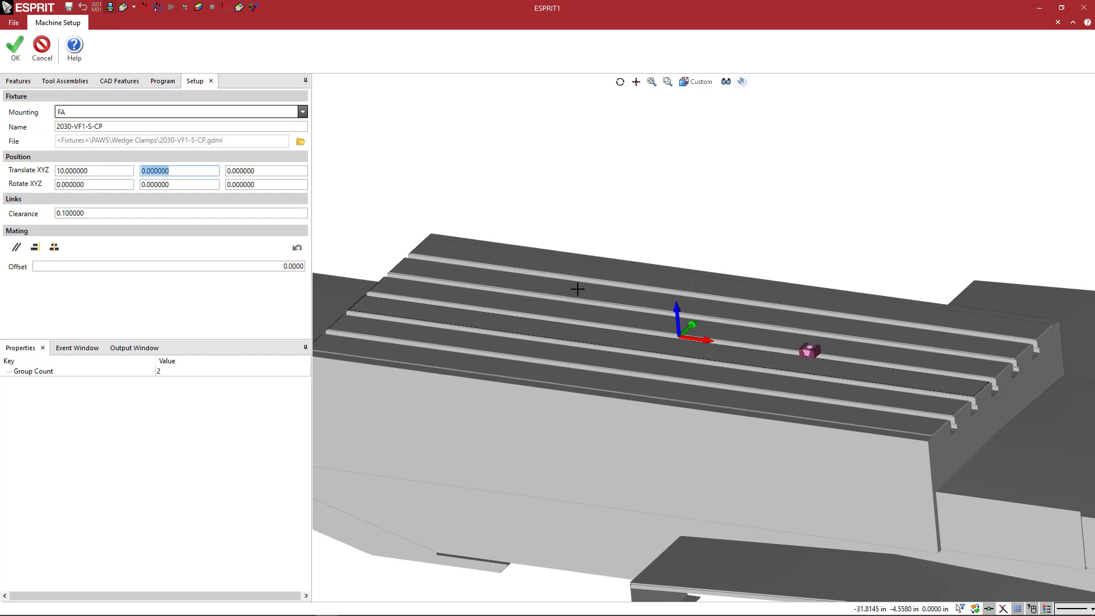
pyautogui.scroll(4, 579, 288)
pyautogui.scroll(2, 686, 311)
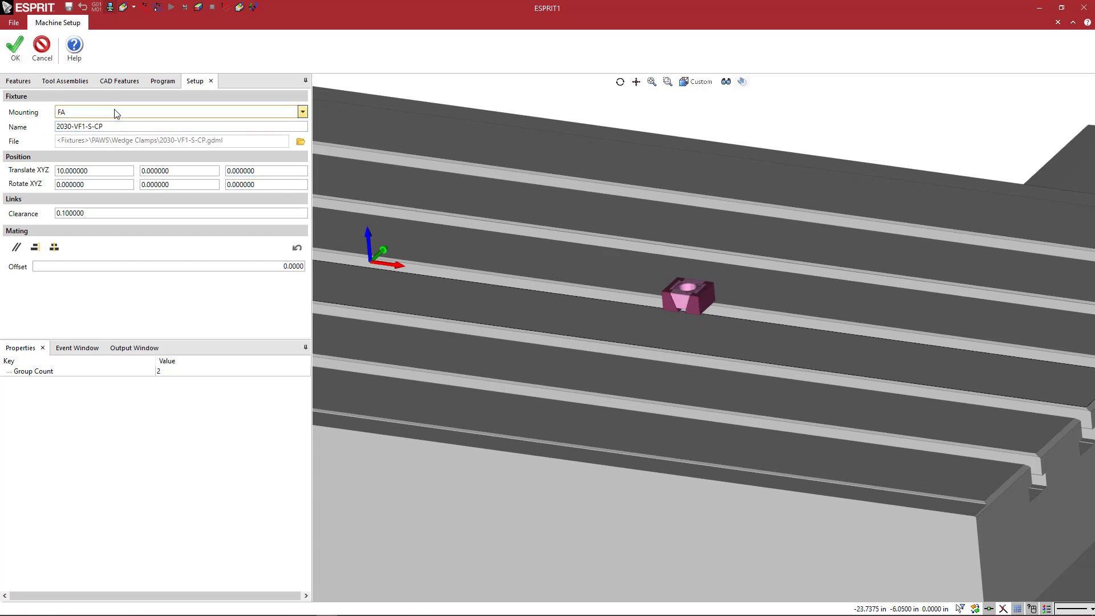
pyautogui.click(16, 47)
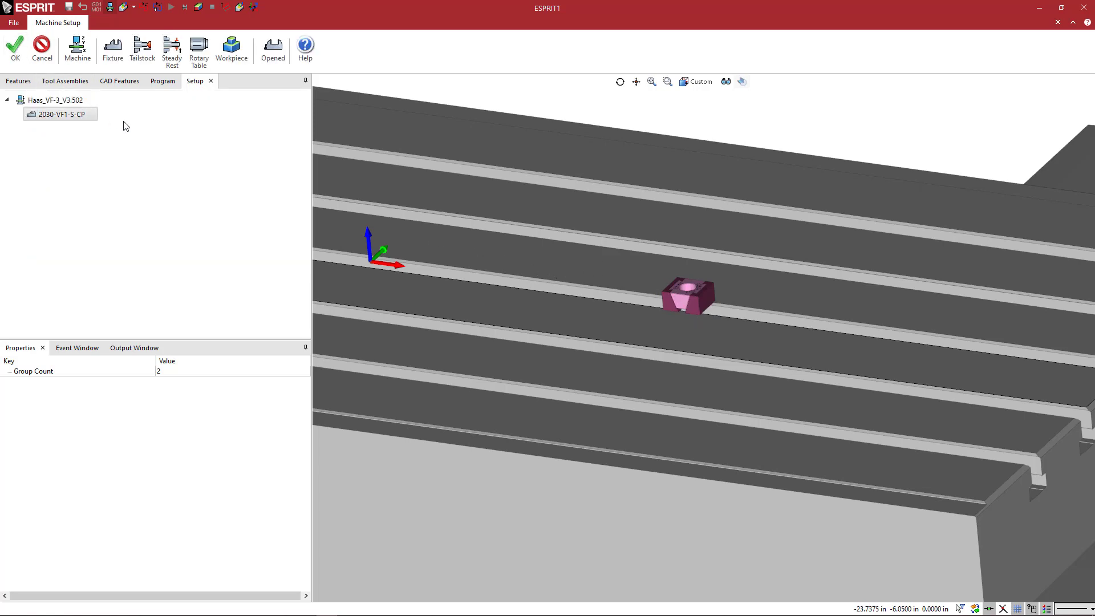
# Mount Workpiece1 on the clamp's WA_1 attachment and set its Z translation to 4 inches.
pyautogui.click(232, 49)
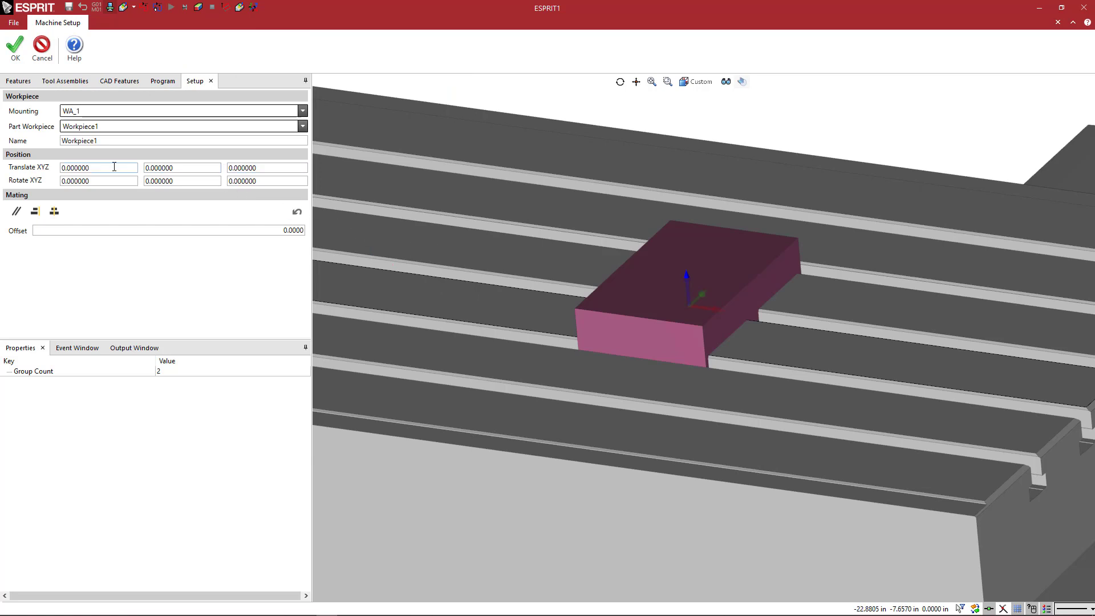
pyautogui.moveTo(256, 170); pyautogui.dragTo(218, 170)
pyautogui.write('4')
pyautogui.press('Tab')
# Align the workpiece's side face nearest the table's +X end with the clamp's -X side face using alignment mating.
pyautogui.moveTo(627, 313); pyautogui.dragTo(616, 274, button='middle')
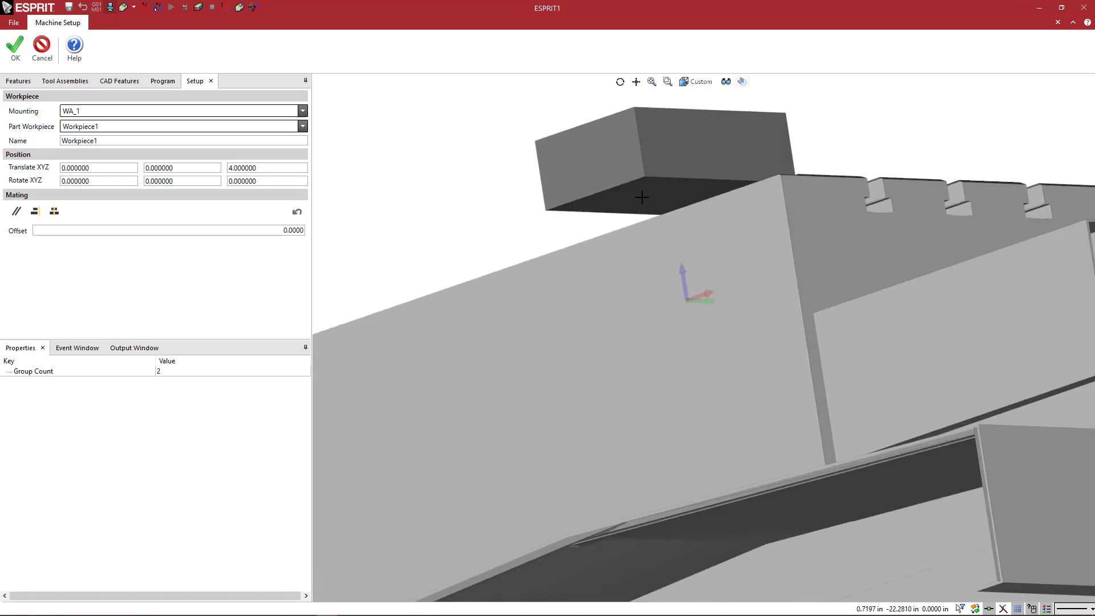
pyautogui.click(671, 169)
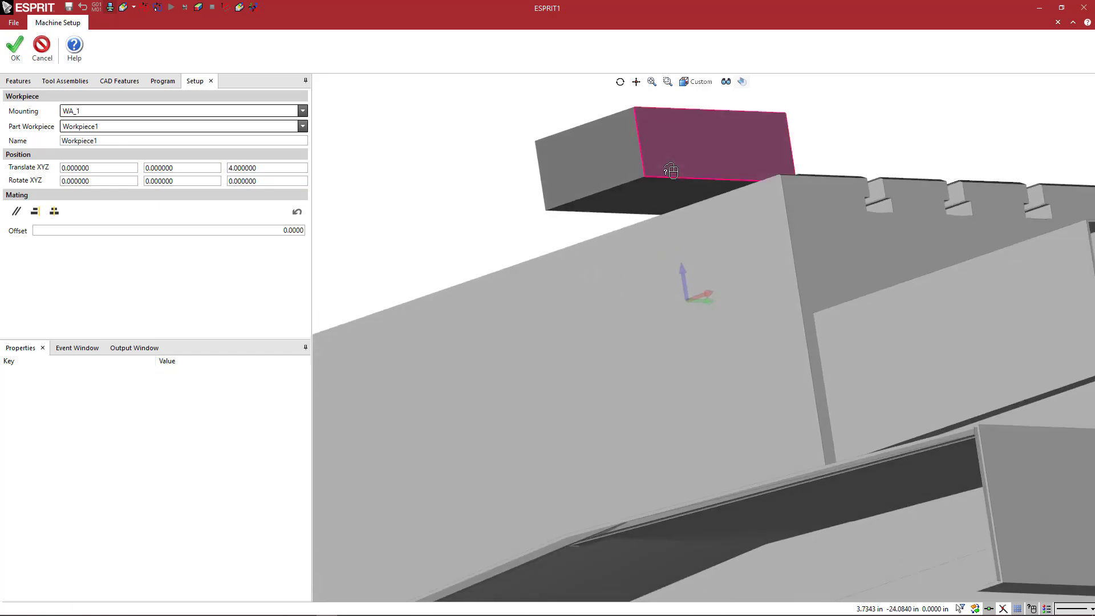
pyautogui.moveTo(671, 171); pyautogui.dragTo(660, 282, button='middle')
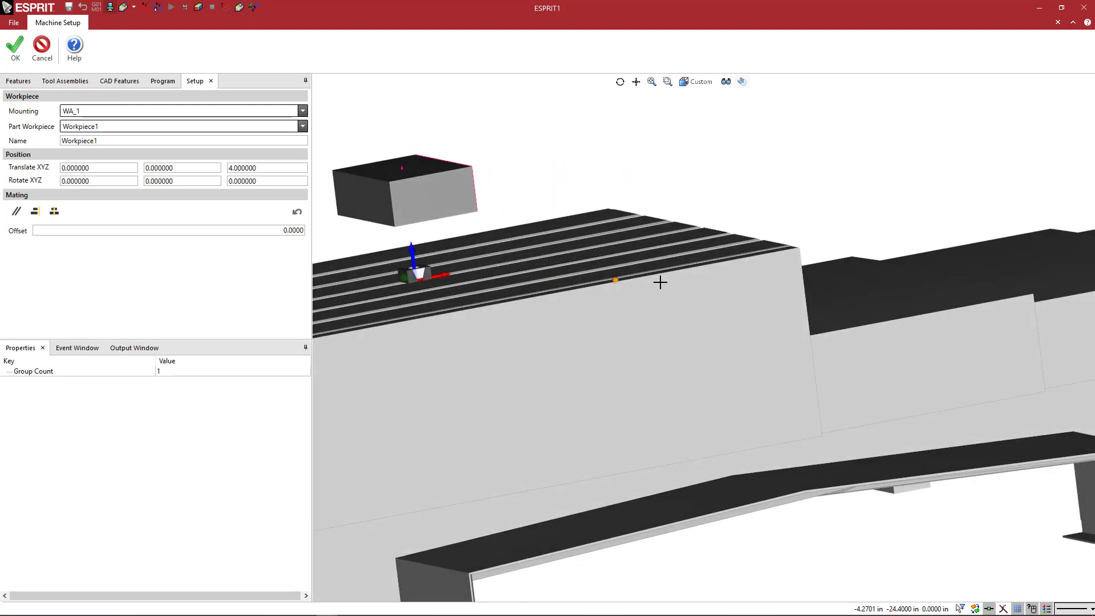
pyautogui.keyDown('ctrl'); pyautogui.moveTo(415, 277); pyautogui.dragTo(613, 268, button='middle'); pyautogui.keyUp('ctrl')
pyautogui.scroll(8, 607, 272)
pyautogui.click(581, 255)
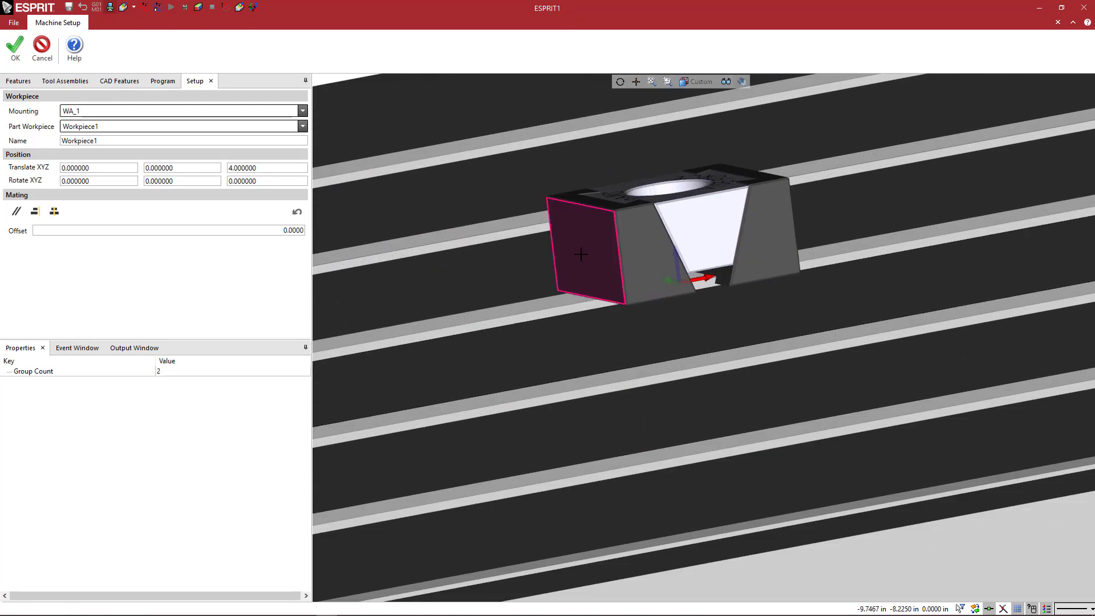
pyautogui.scroll(-10, 580, 253)
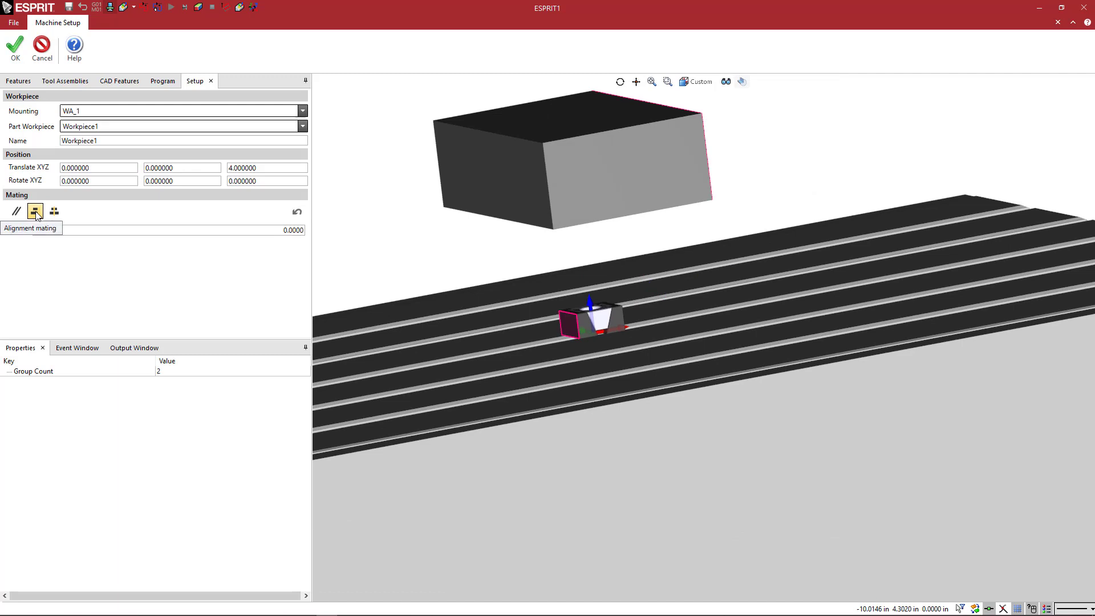
pyautogui.click(35, 212)
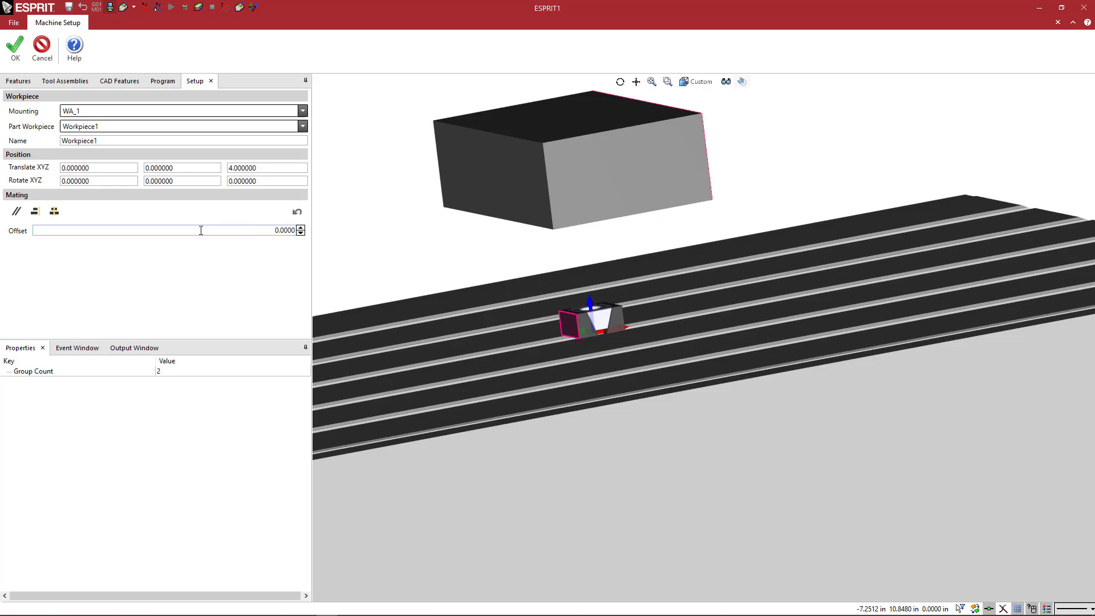
pyautogui.click(54, 211)
# Align the workpiece's bottom face with the worktable's top surface and accept the workpiece placement.
pyautogui.moveTo(556, 318); pyautogui.dragTo(567, 366, button='middle')
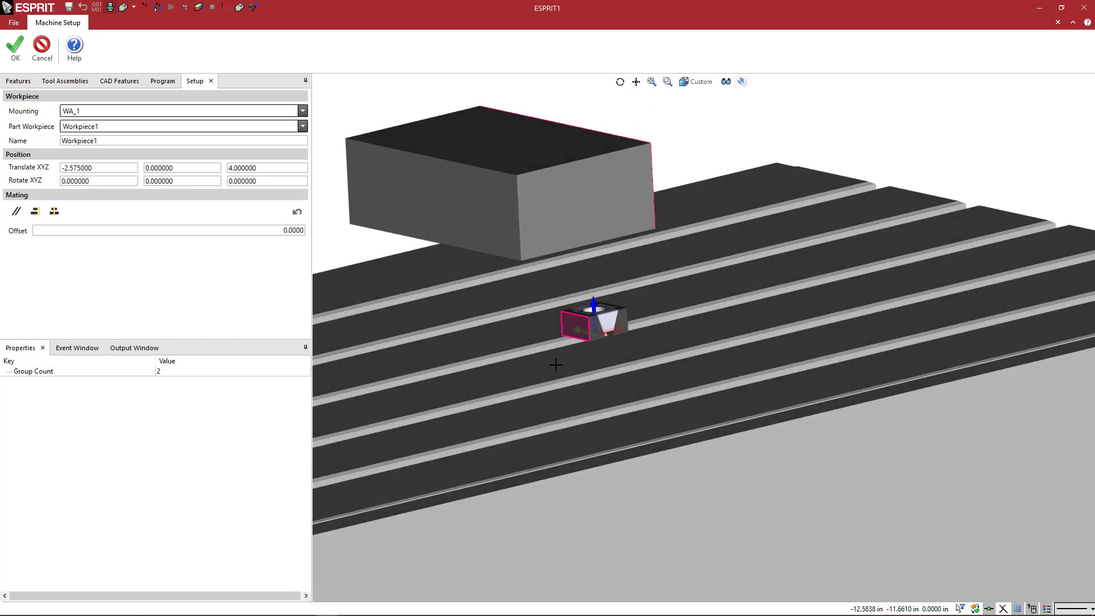
pyautogui.click(556, 363)
pyautogui.moveTo(556, 364); pyautogui.dragTo(575, 306, button='middle')
pyautogui.click(582, 289)
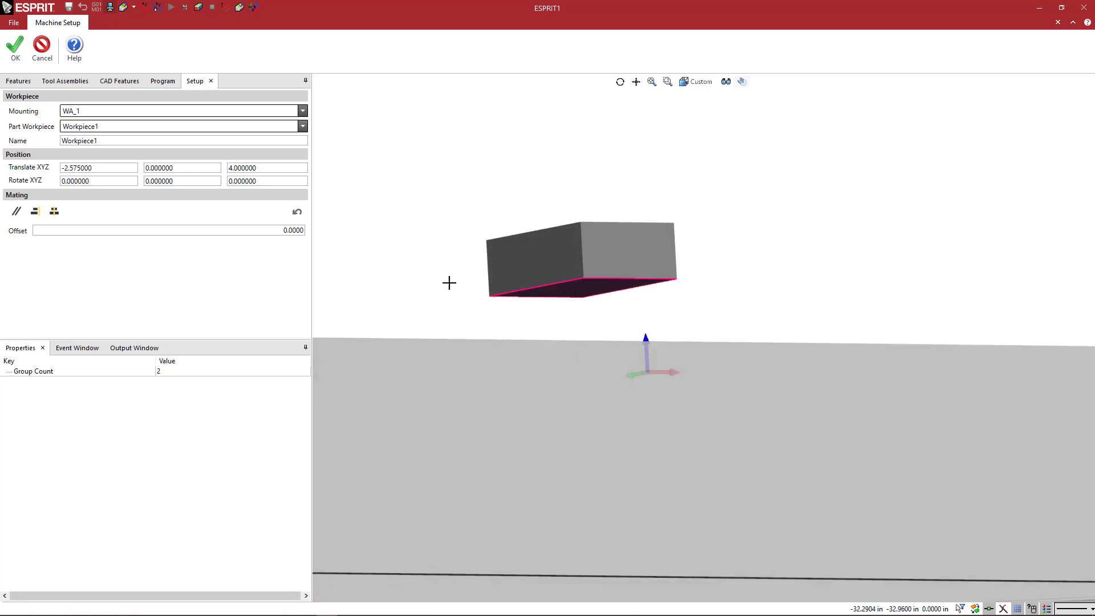
pyautogui.scroll(-1, 472, 239)
pyautogui.moveTo(471, 240); pyautogui.dragTo(467, 263, button='middle')
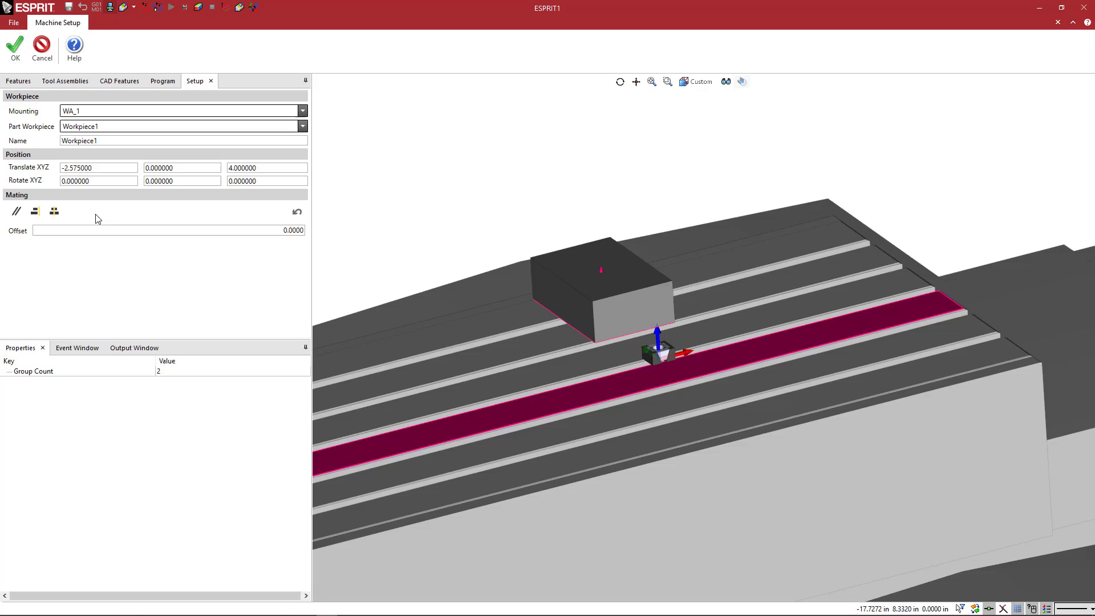
pyautogui.click(35, 211)
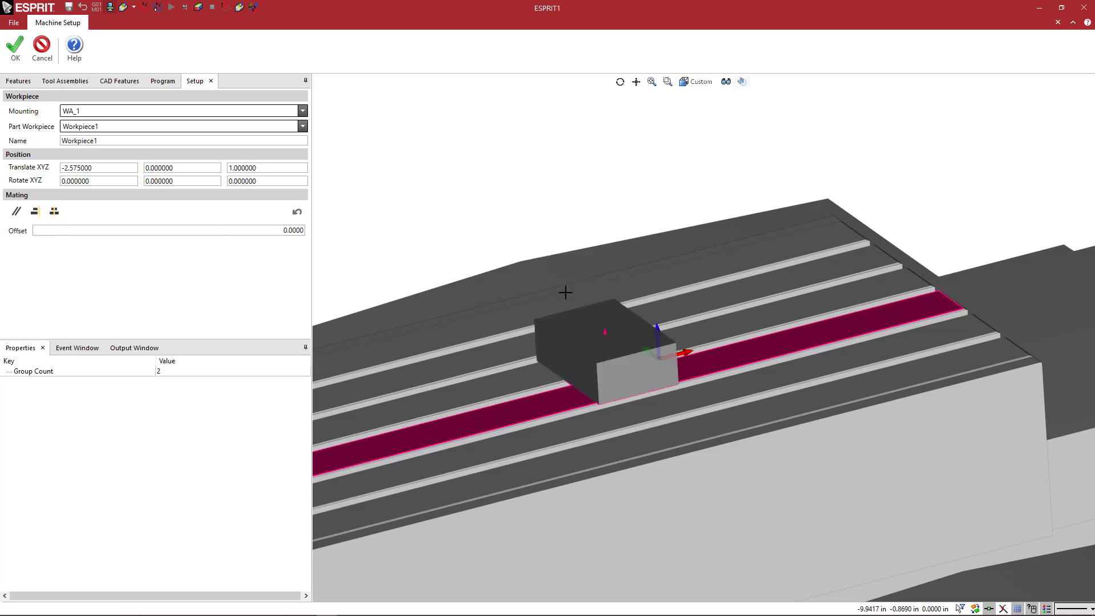
pyautogui.scroll(-2, 603, 319)
pyautogui.moveTo(603, 319); pyautogui.dragTo(688, 376, button='middle')
pyautogui.scroll(4, 570, 380)
pyautogui.scroll(-5, 571, 379)
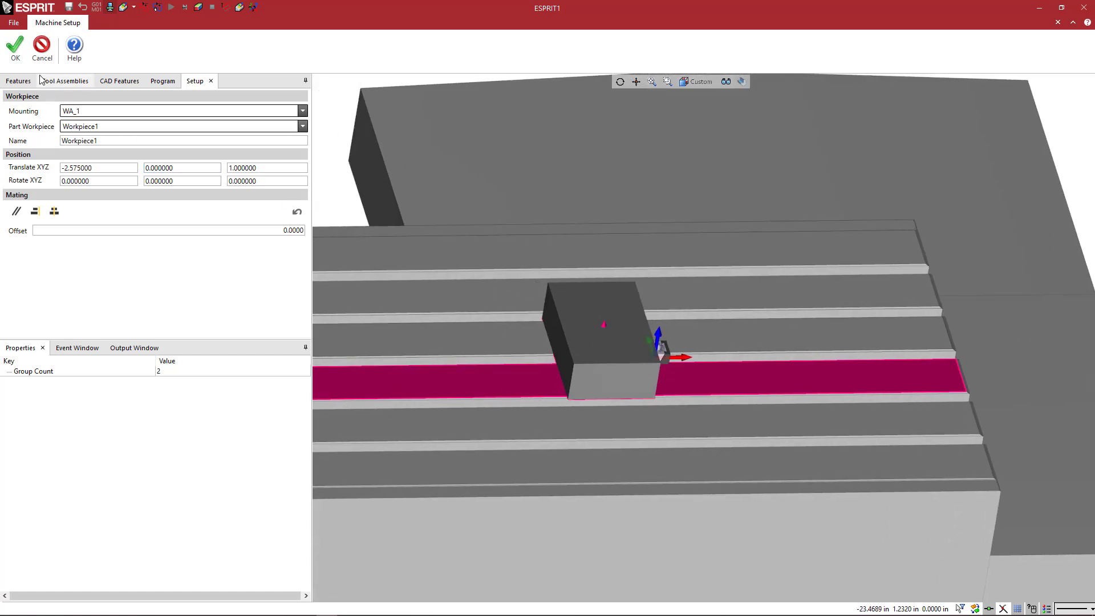
pyautogui.click(15, 48)
# Mount a second 2030-VF1-S-CP.gdml clamp on the first clamp's FA_1 attachment.
pyautogui.click(62, 114)
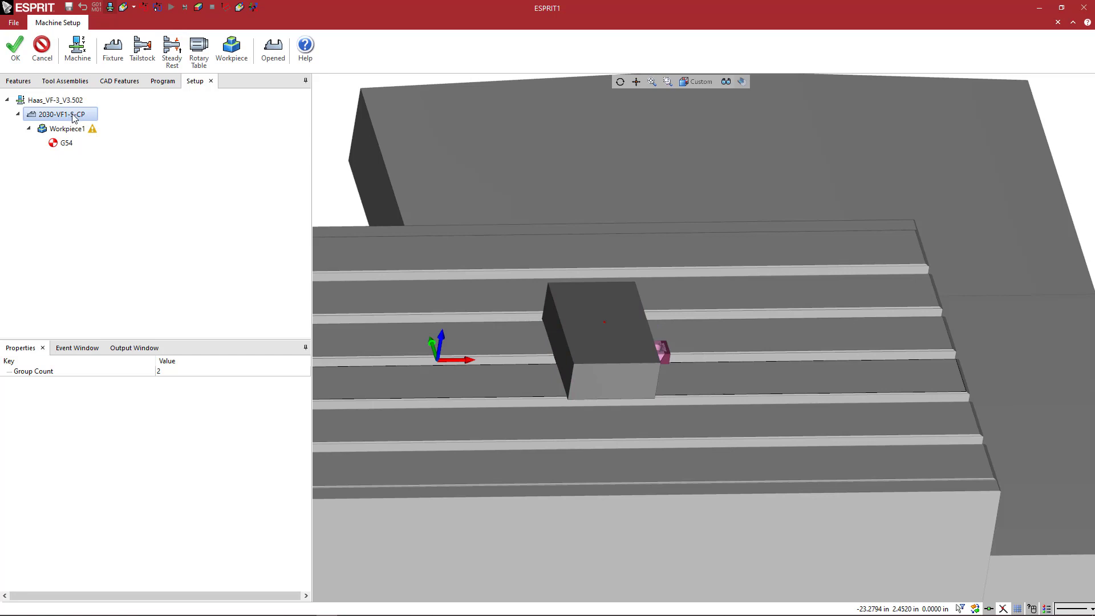
pyautogui.scroll(5, 666, 353)
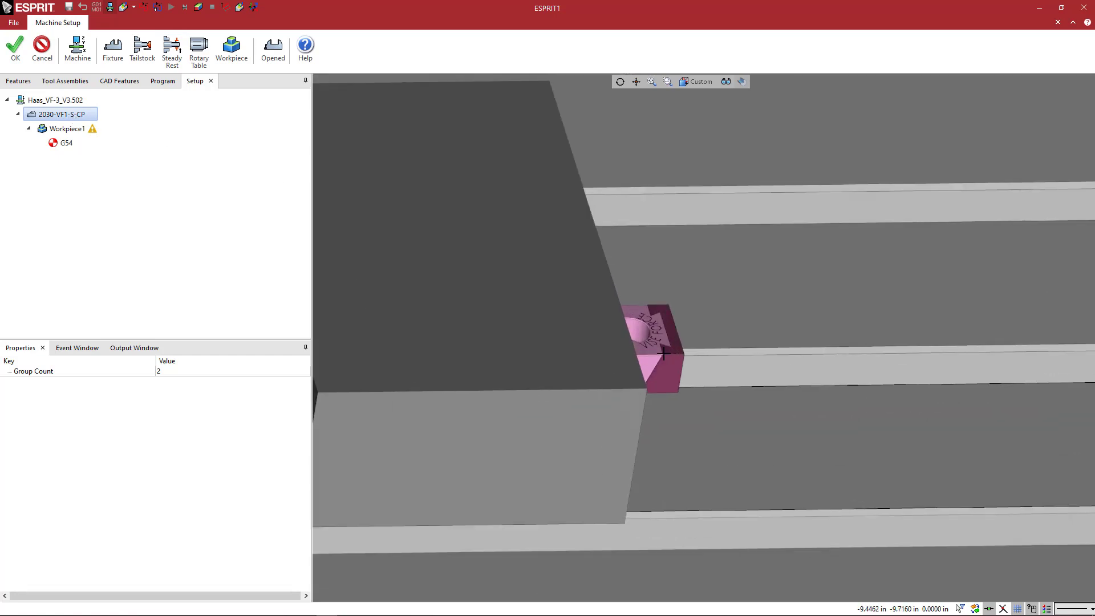
pyautogui.scroll(-4, 662, 353)
pyautogui.moveTo(659, 352); pyautogui.dragTo(543, 350, button='middle')
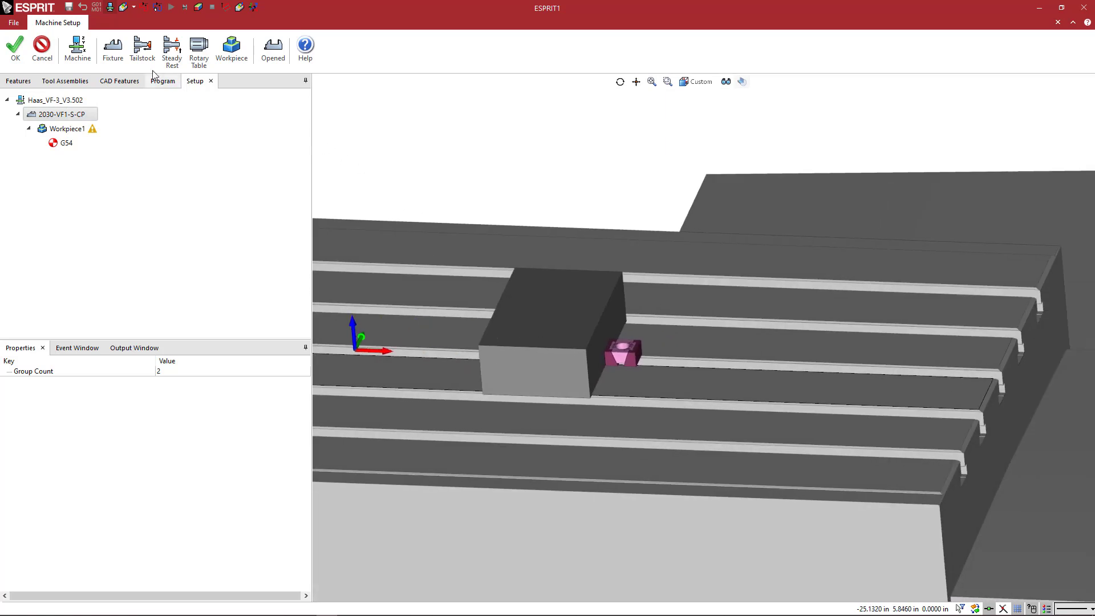
pyautogui.click(114, 51)
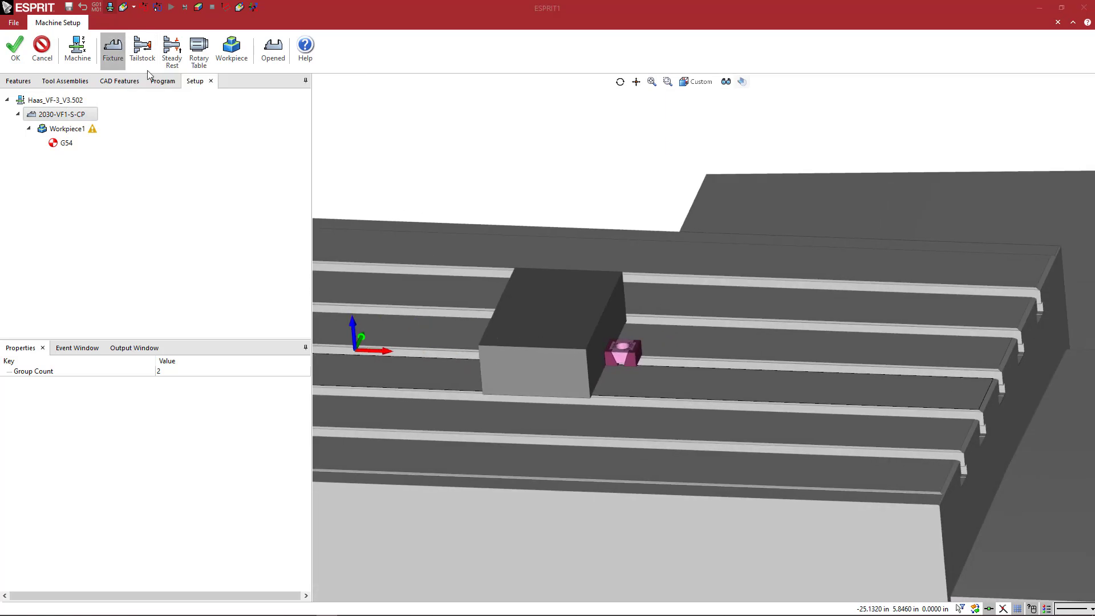
pyautogui.click(530, 199)
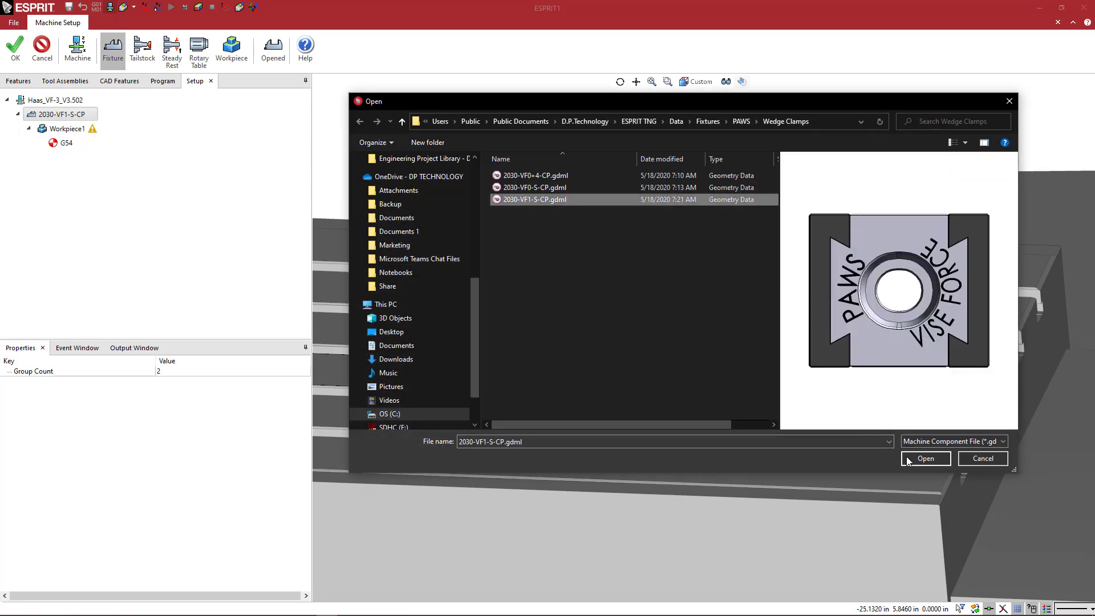
pyautogui.click(925, 458)
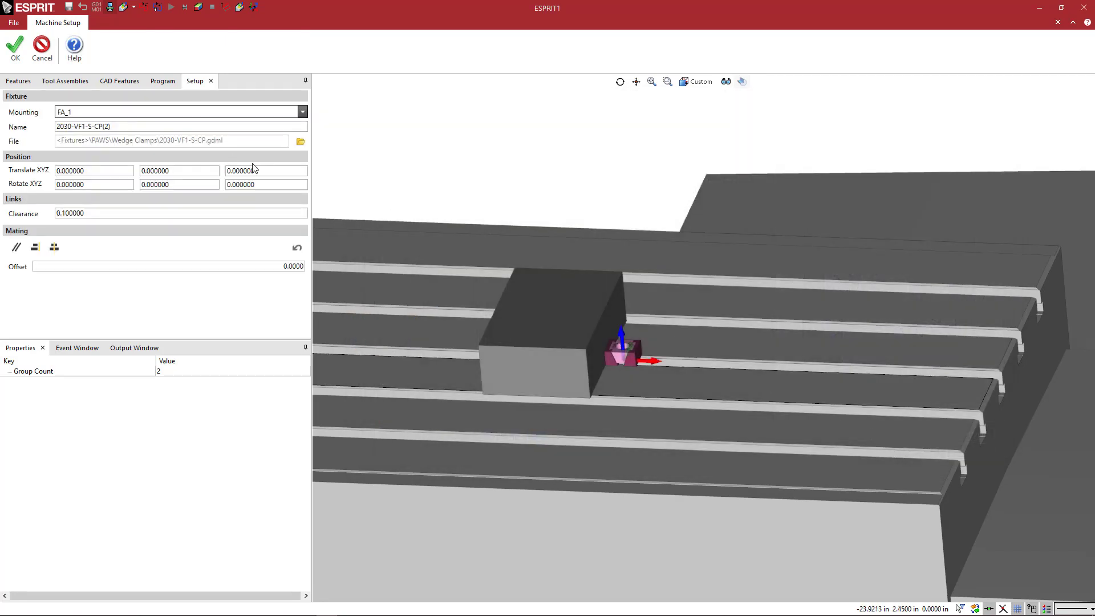
# Set the second clamp's X translation to -16 inches and accept its placement.
pyautogui.moveTo(99, 171); pyautogui.dragTo(33, 171)
pyautogui.write('-16')
pyautogui.press('Return')
pyautogui.scroll(-3, 456, 325)
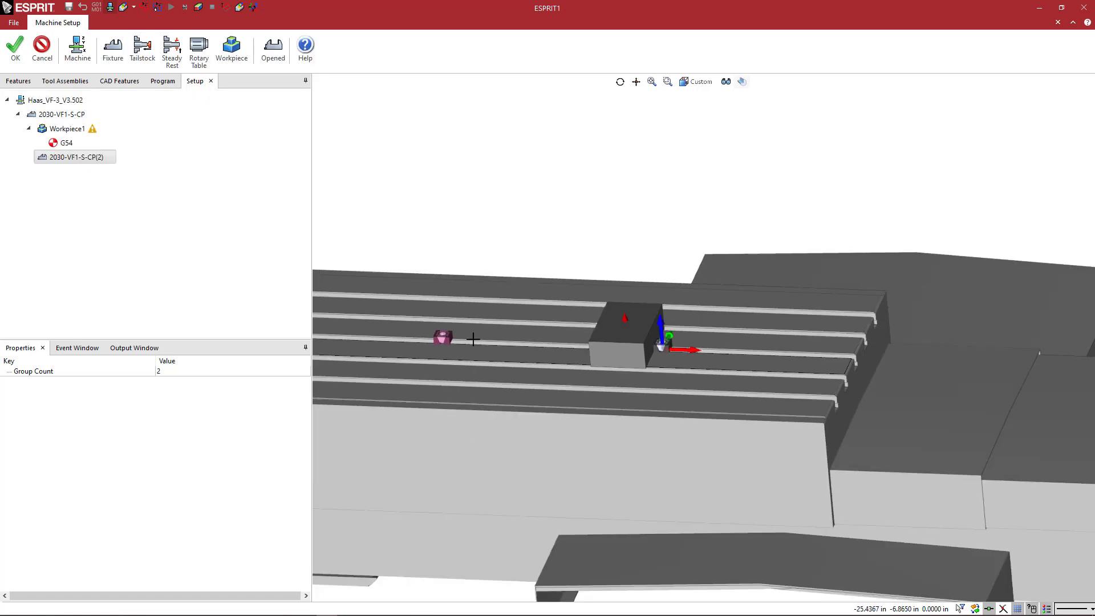
pyautogui.moveTo(476, 351); pyautogui.dragTo(510, 354, button='middle')
pyautogui.scroll(5, 581, 333)
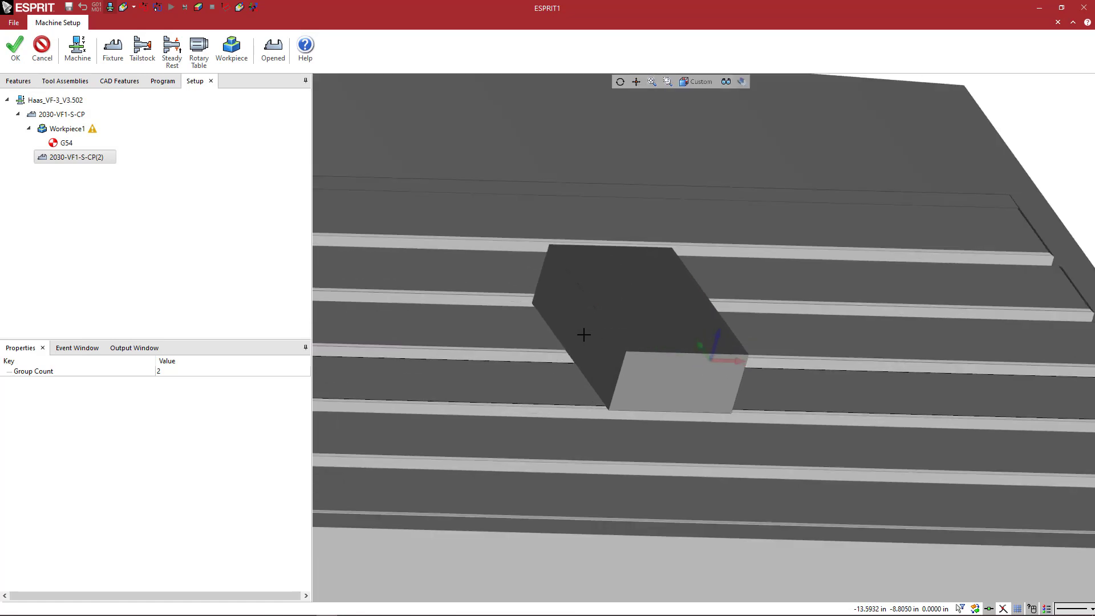
# Edit the second clamp and align its workpiece-facing side with the workpiece's free -X side face using alignment mating.
pyautogui.doubleClick(83, 162)
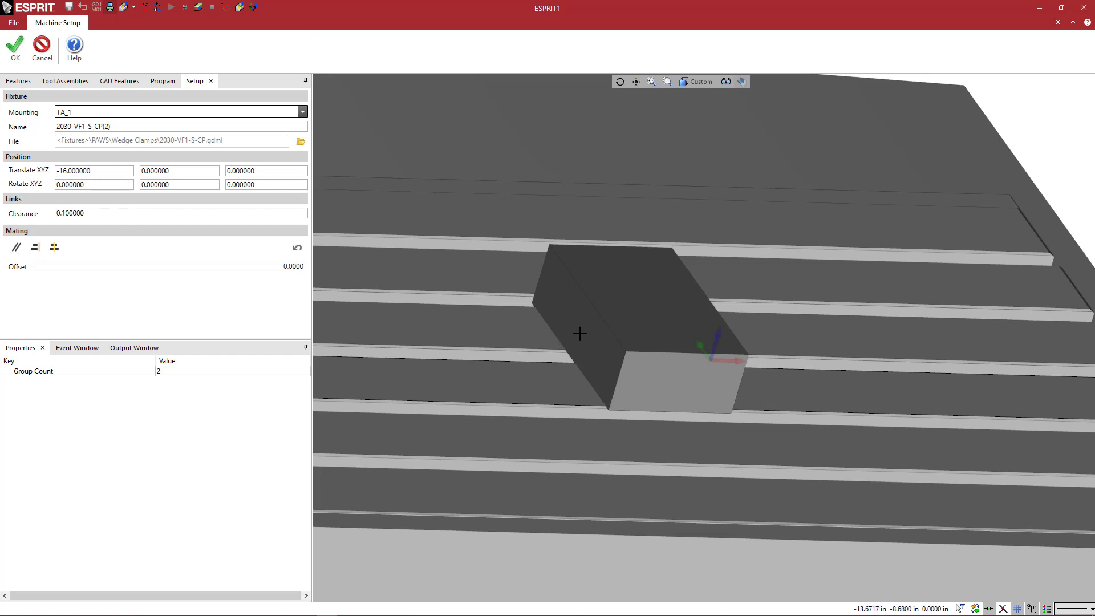
pyautogui.moveTo(583, 333); pyautogui.dragTo(599, 332, button='middle')
pyautogui.click(604, 340)
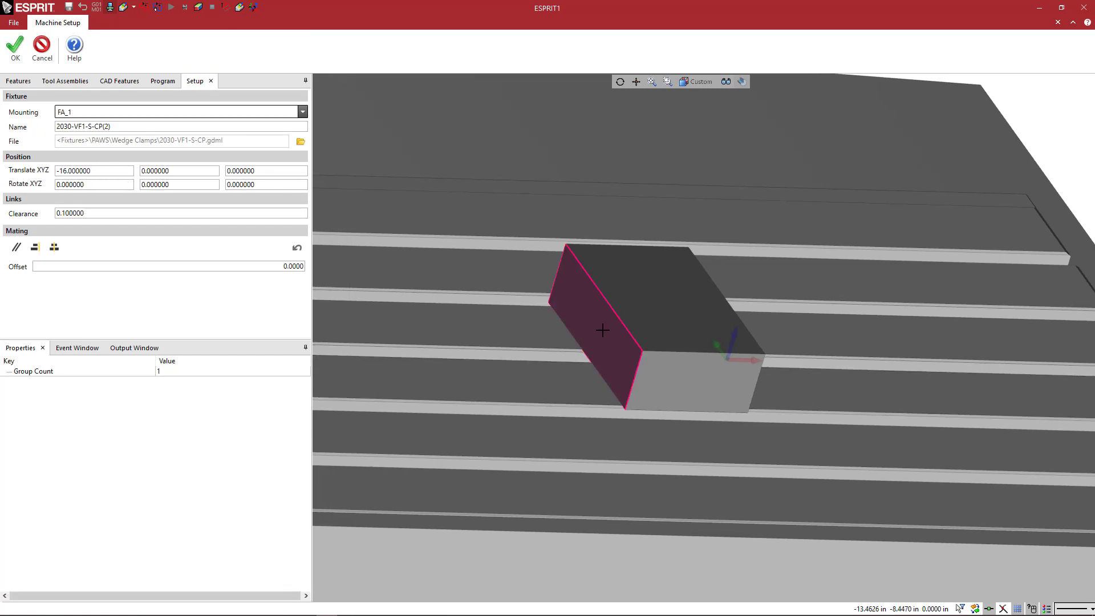
pyautogui.scroll(-3, 604, 336)
pyautogui.scroll(-2, 604, 337)
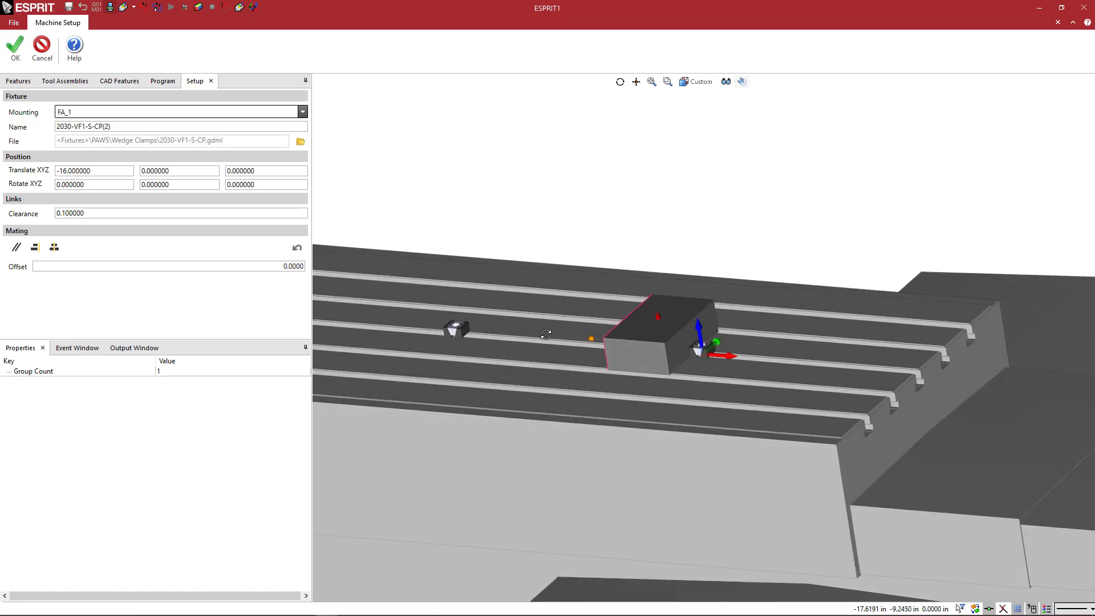
pyautogui.scroll(5, 457, 324)
pyautogui.scroll(3, 456, 324)
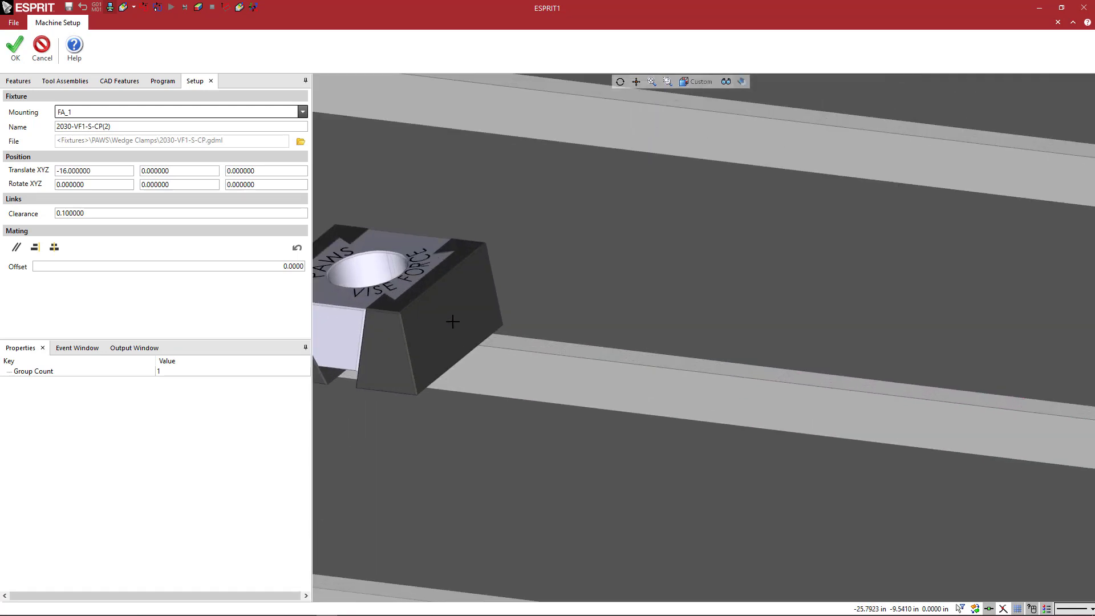
pyautogui.click(456, 322)
pyautogui.scroll(-5, 539, 326)
pyautogui.scroll(-3, 539, 326)
pyautogui.moveTo(729, 387); pyautogui.dragTo(527, 364, button='middle')
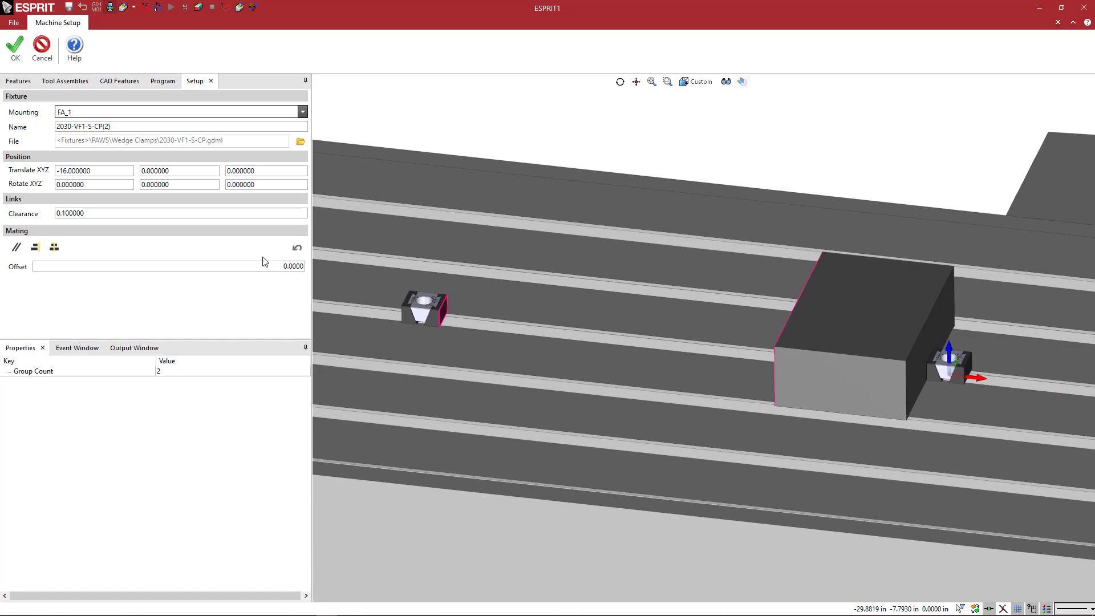
pyautogui.click(34, 247)
pyautogui.moveTo(776, 355); pyautogui.dragTo(801, 354, button='middle')
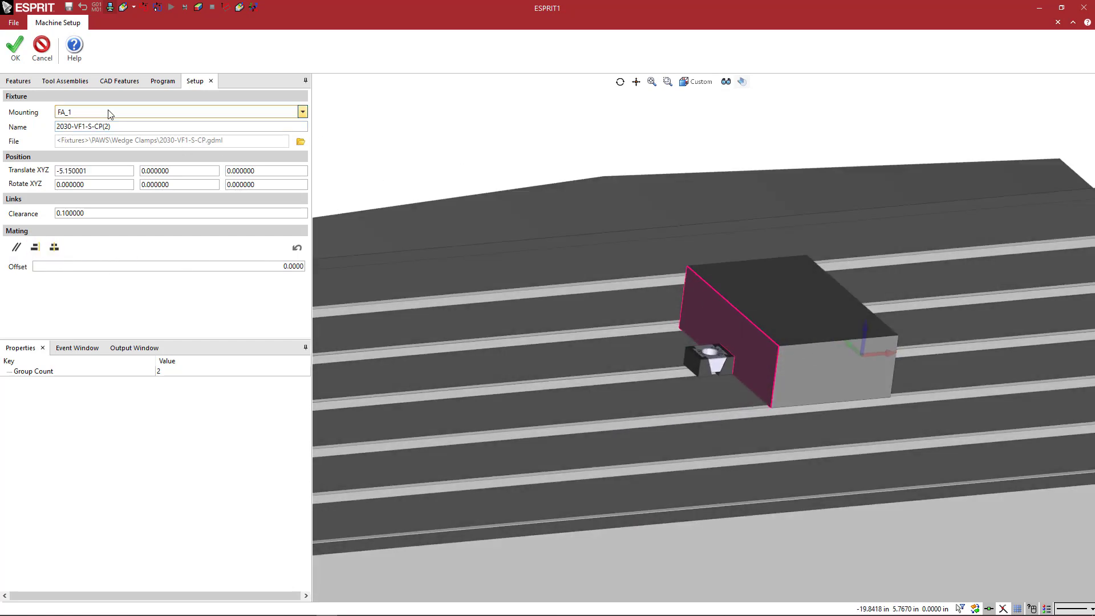
# Accept the second clamp's alignment and mount another Workpiece1 on that clamp, with a Z translation of 4 inches.
pyautogui.click(15, 48)
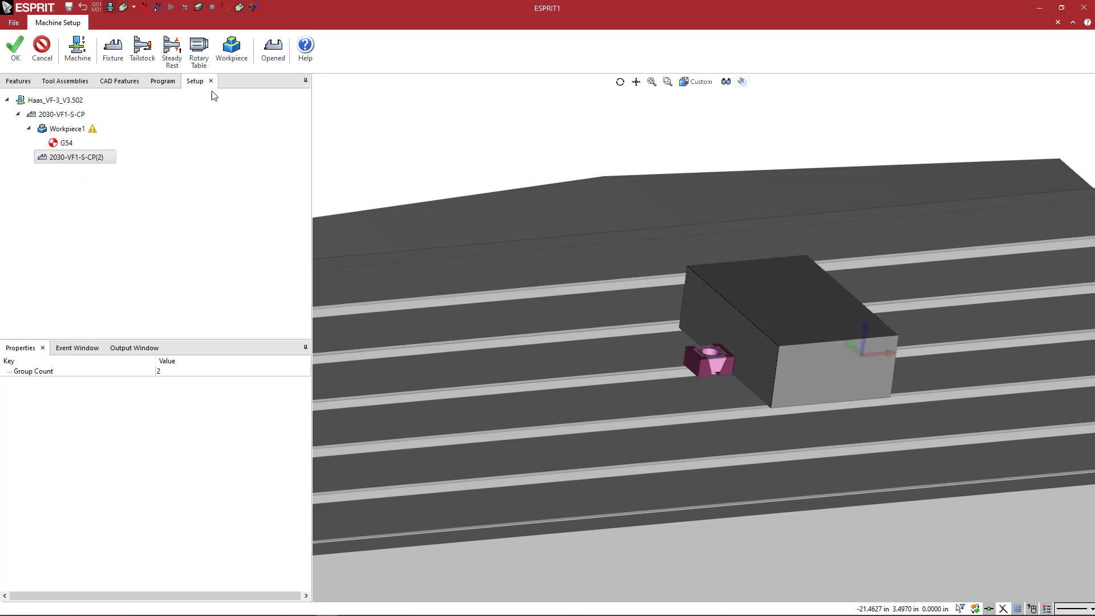
pyautogui.click(91, 157)
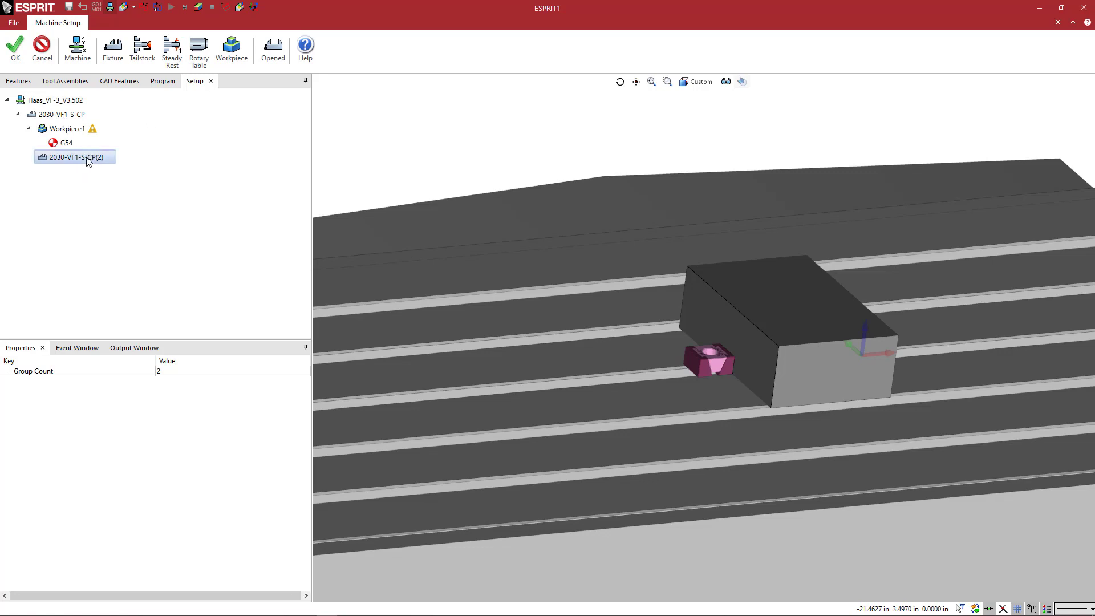
pyautogui.click(231, 51)
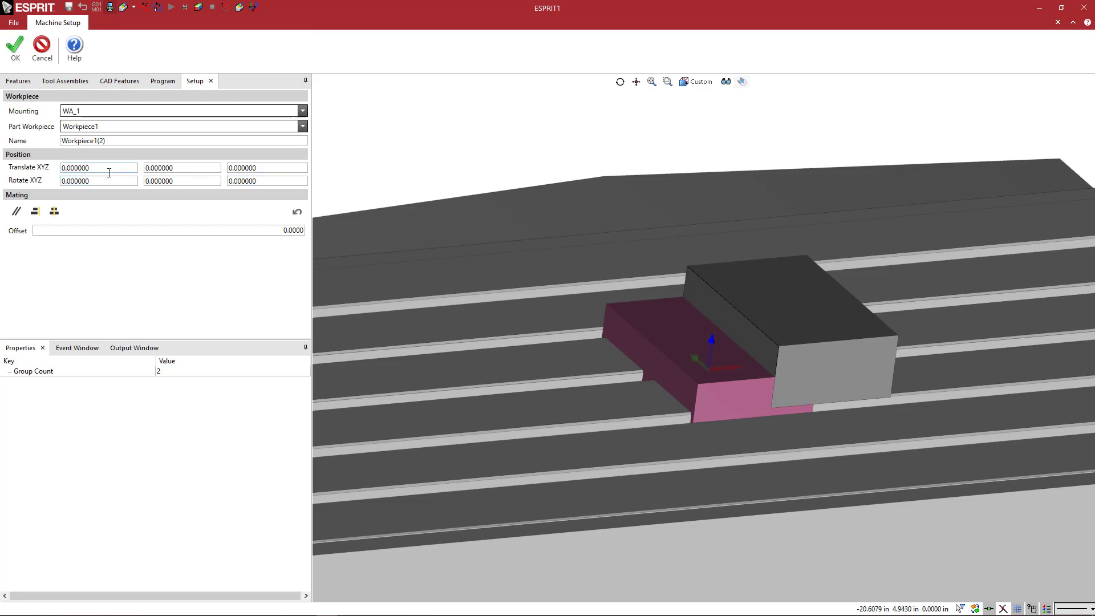
pyautogui.doubleClick(261, 166)
pyautogui.write('4')
pyautogui.press('Return')
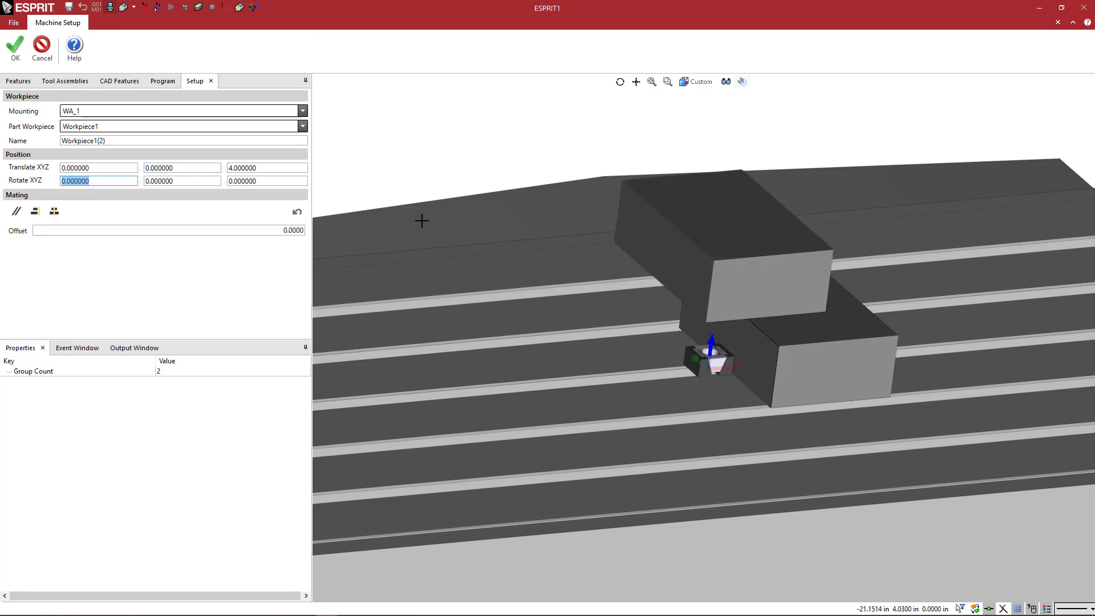
# Align the second workpiece's +X side face with the second clamp's outer -X face using alignment mating.
pyautogui.moveTo(512, 245); pyautogui.dragTo(683, 308, button='middle')
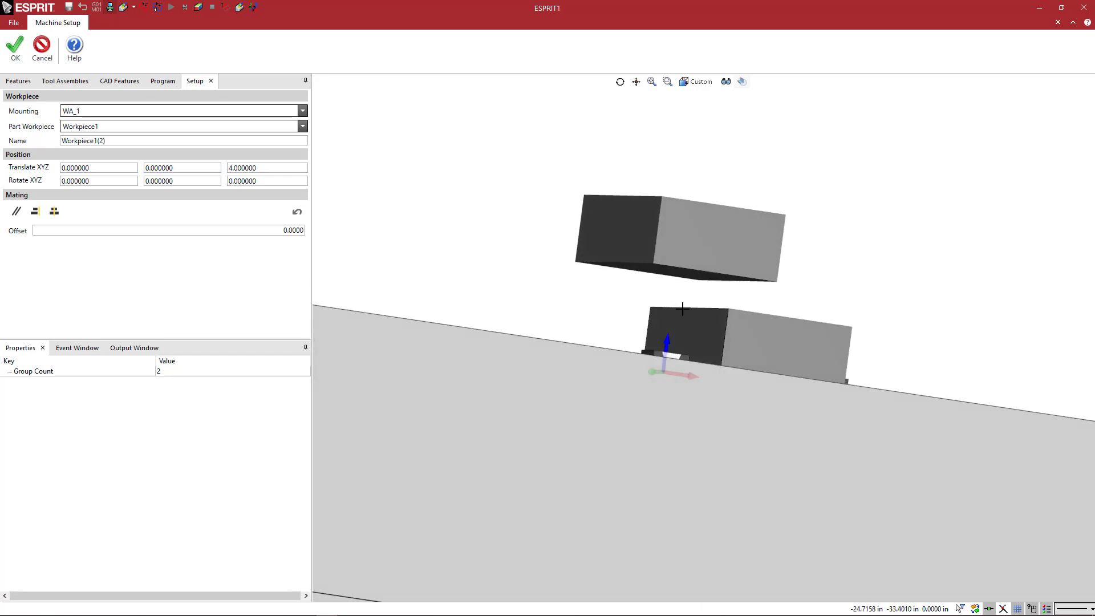
pyautogui.scroll(3, 664, 273)
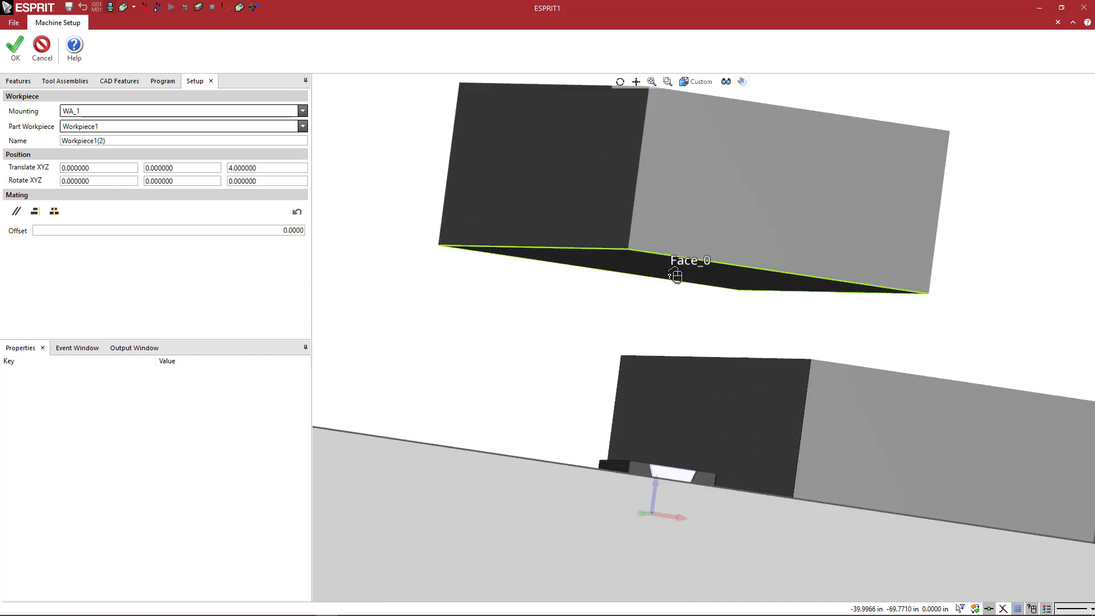
pyautogui.click(677, 262)
pyautogui.scroll(-3, 674, 277)
pyautogui.scroll(-3, 674, 277)
pyautogui.moveTo(665, 311); pyautogui.dragTo(728, 378, button='middle')
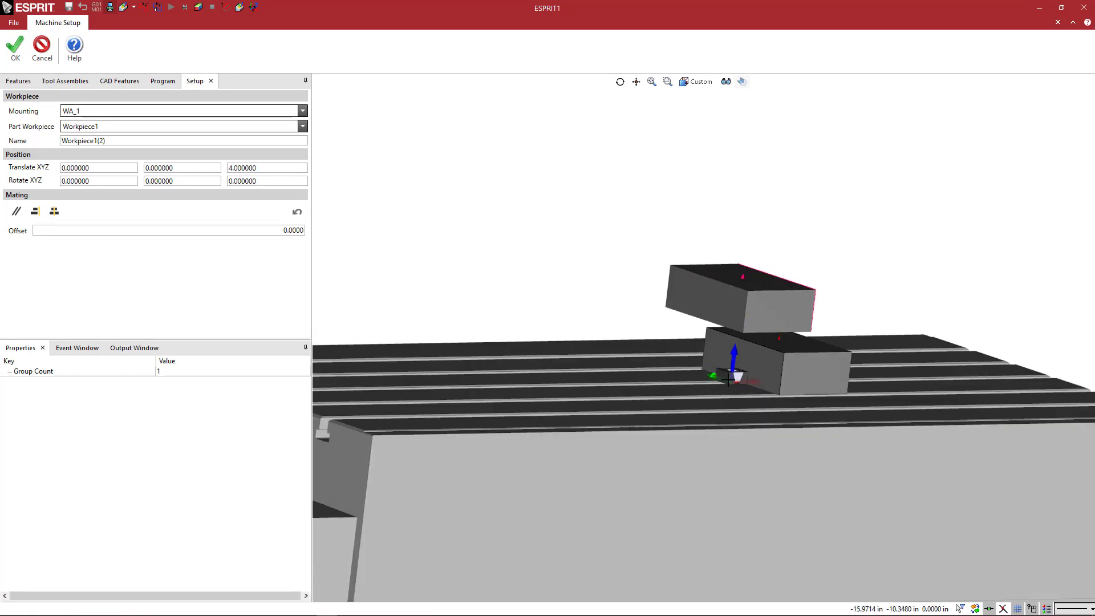
pyautogui.scroll(5, 728, 378)
pyautogui.click(698, 358)
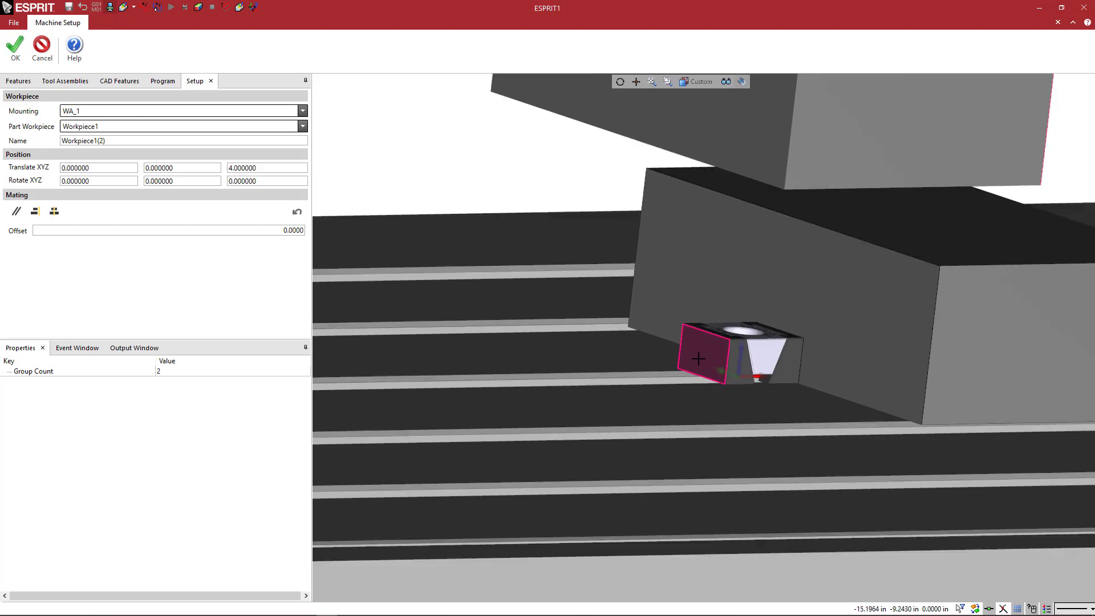
pyautogui.scroll(-1, 697, 358)
pyautogui.click(35, 211)
pyautogui.scroll(-2, 531, 291)
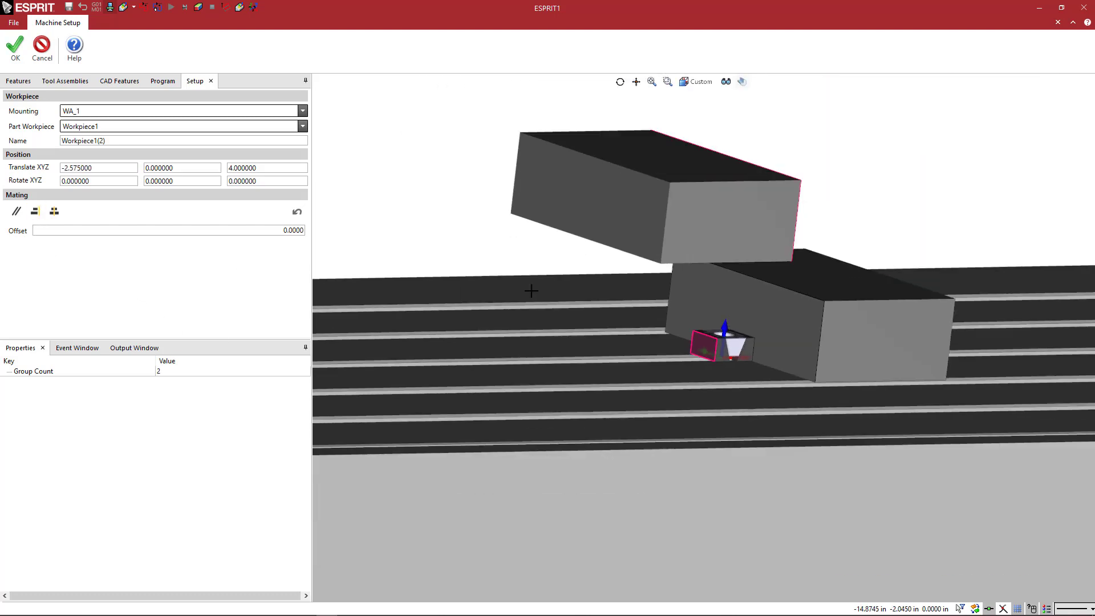
pyautogui.scroll(-2, 678, 331)
pyautogui.moveTo(613, 312); pyautogui.dragTo(570, 305, button='middle')
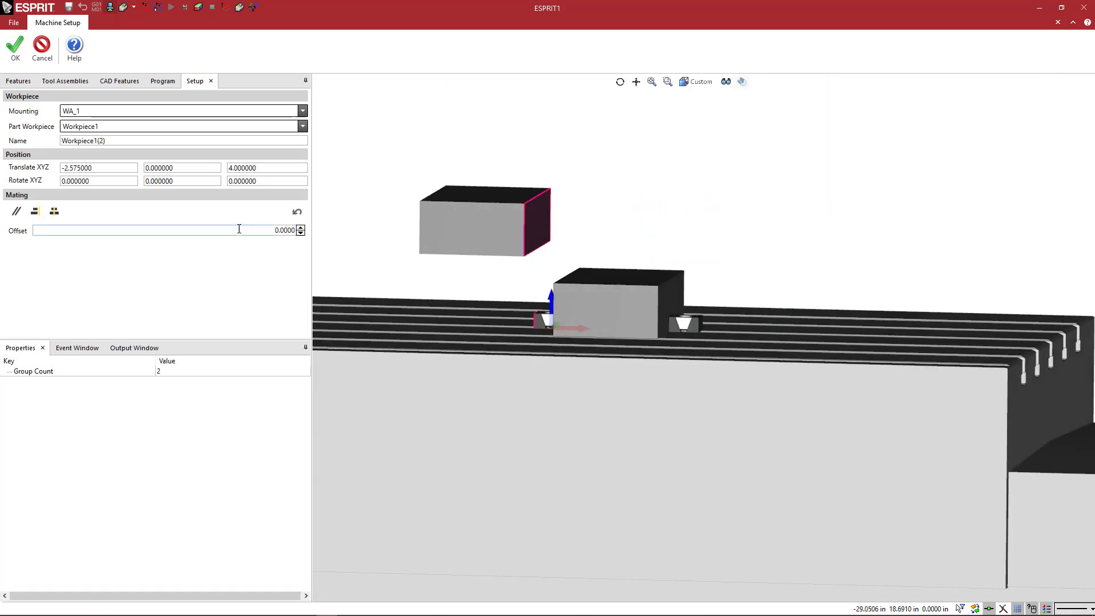
# Align the second workpiece's bottom face with the worktable's top surface and accept its placement.
pyautogui.scroll(3, 483, 339)
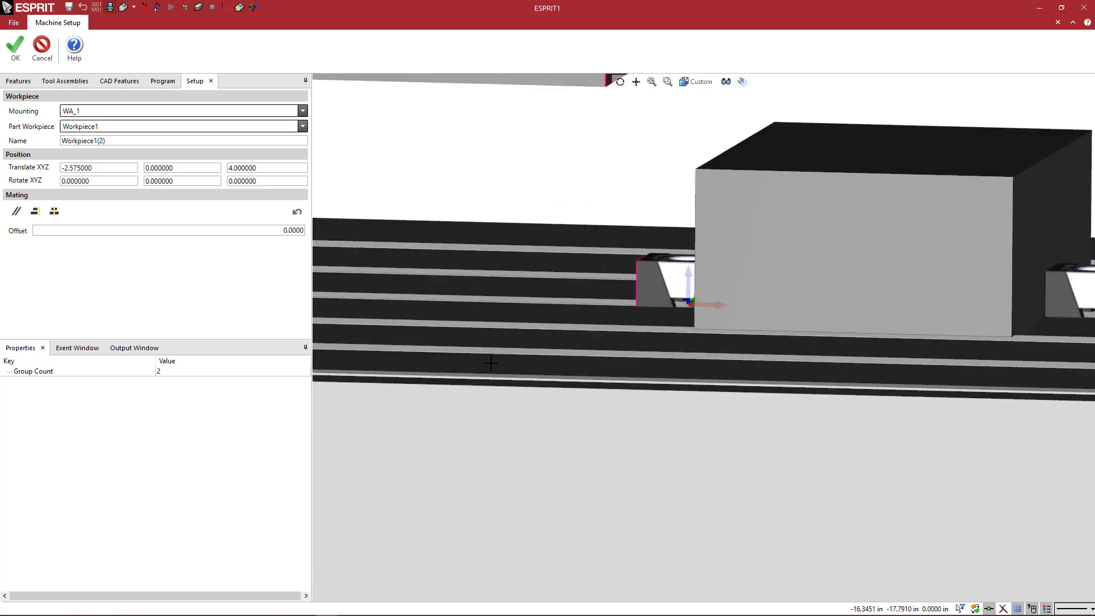
pyautogui.click(491, 363)
pyautogui.click(493, 363)
pyautogui.scroll(-2, 521, 284)
pyautogui.moveTo(522, 282); pyautogui.dragTo(526, 251, button='middle')
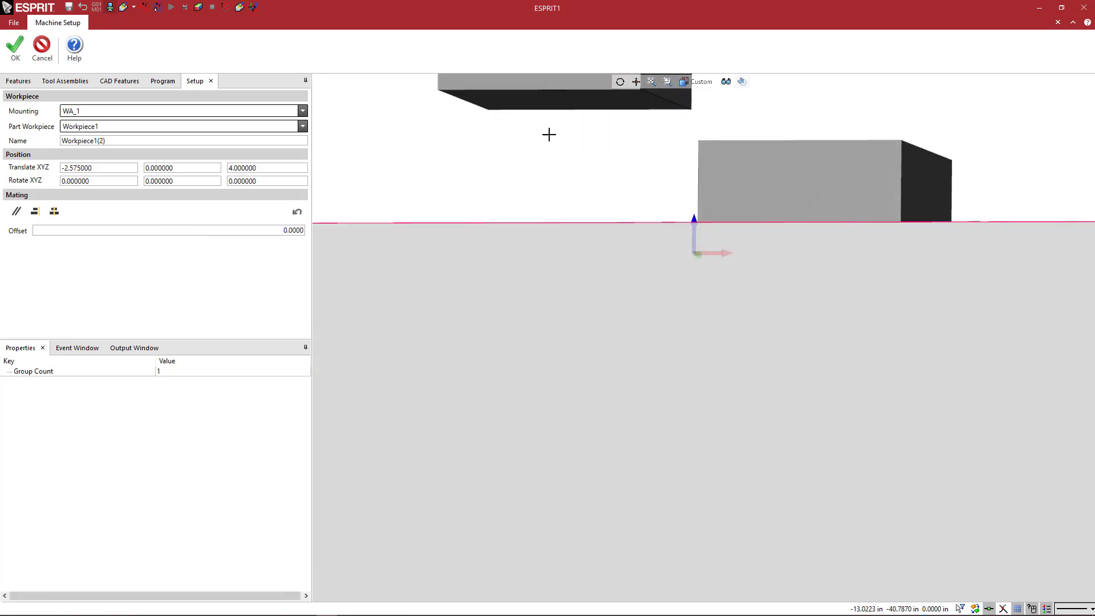
pyautogui.click(541, 103)
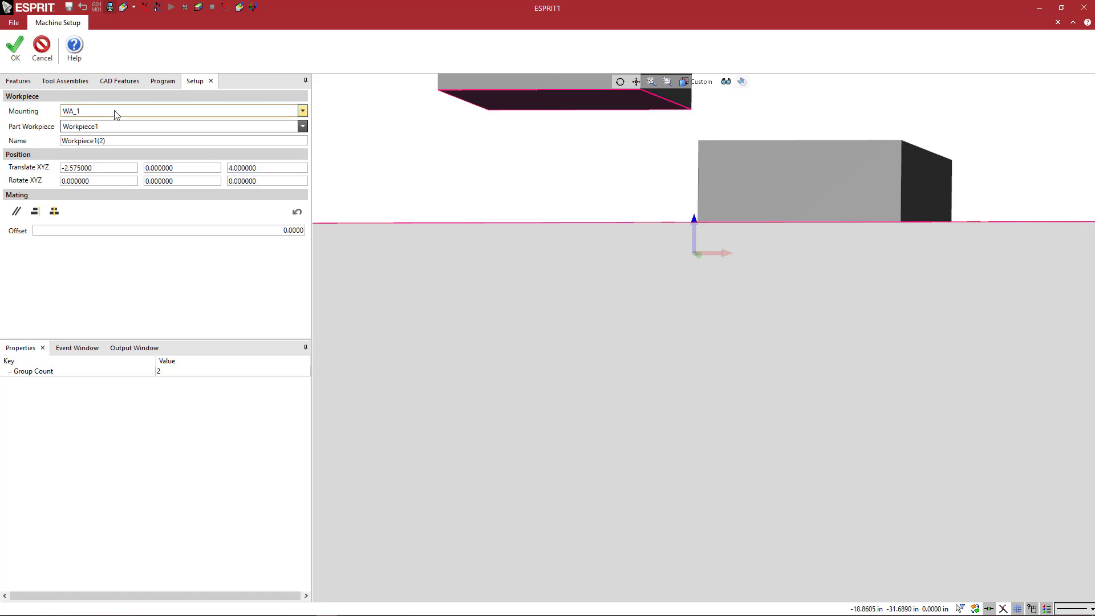
pyautogui.click(35, 211)
pyautogui.scroll(-2, 573, 205)
pyautogui.moveTo(573, 205); pyautogui.dragTo(587, 239, button='middle')
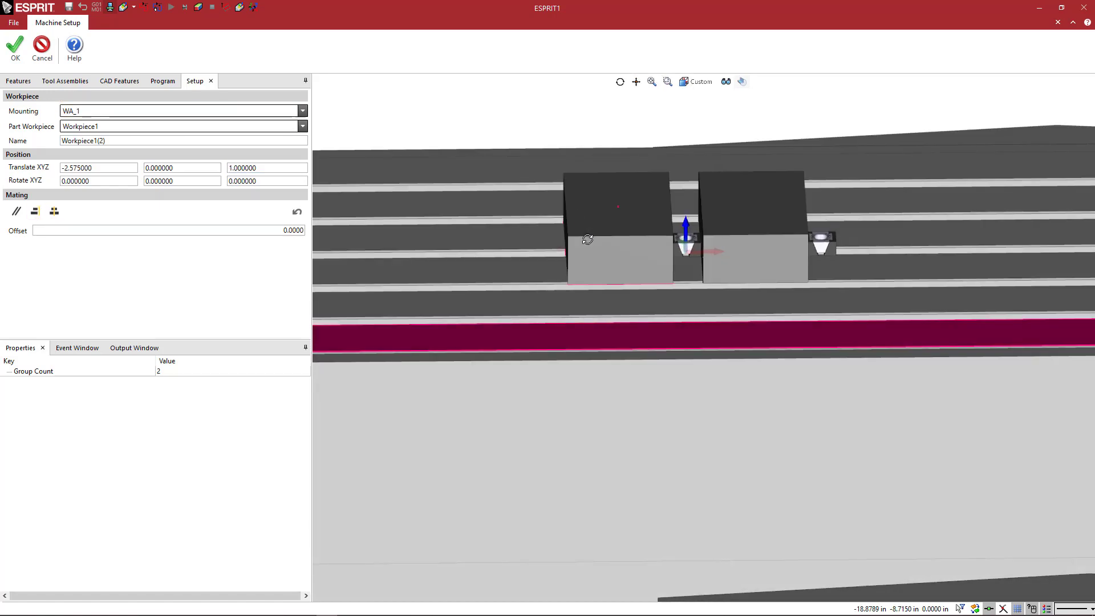
pyautogui.moveTo(527, 253); pyautogui.dragTo(425, 301, button='middle')
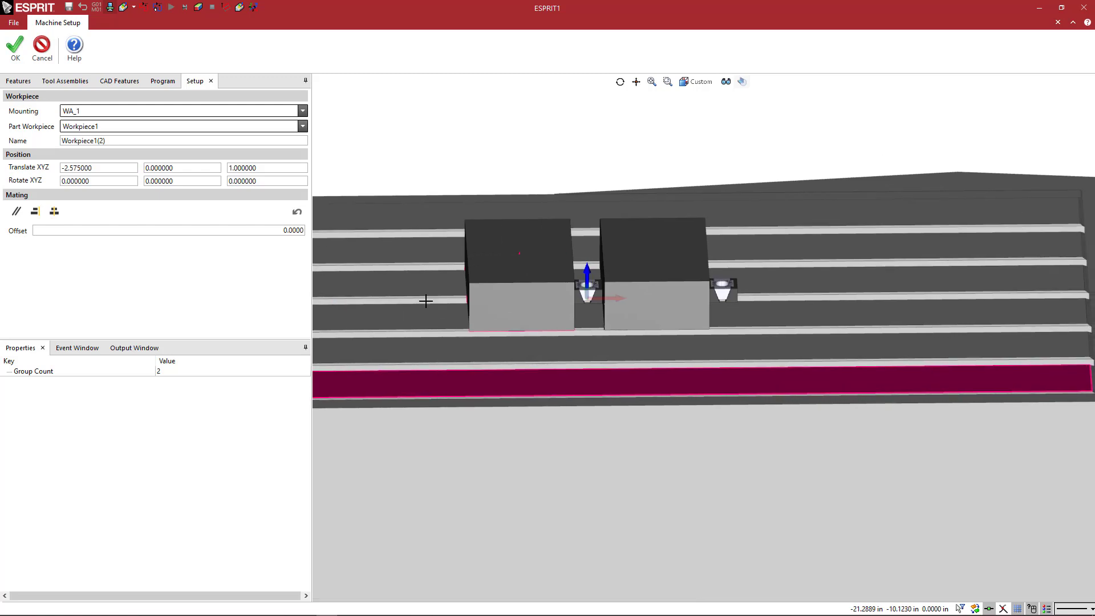
pyautogui.click(3, 44)
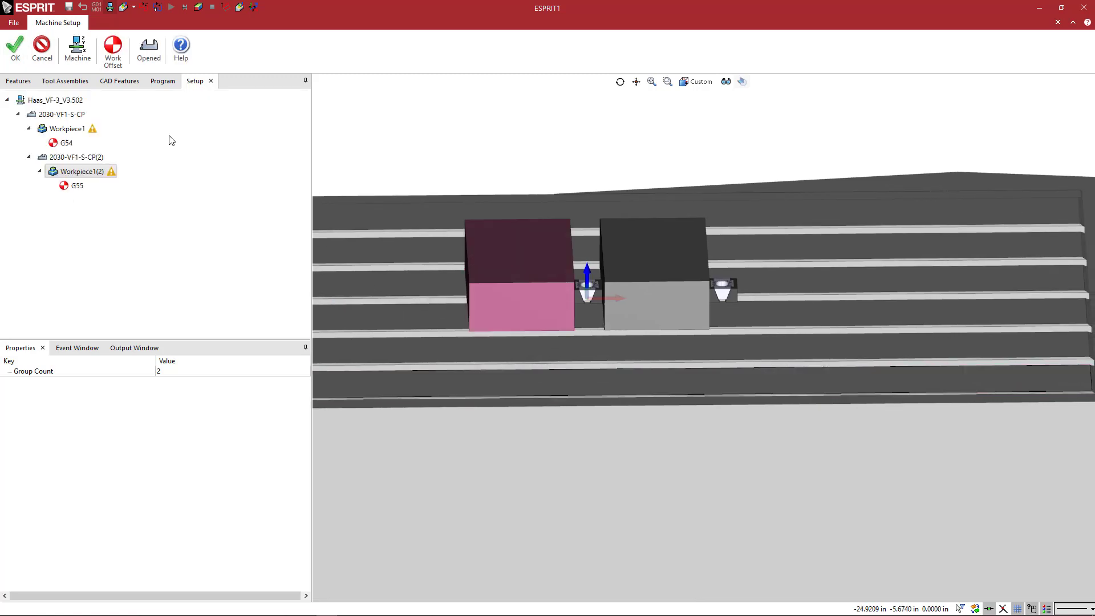
# Change the component visibility level so the complete machine enclosure is displayed around the fixtured workpieces.
pyautogui.moveTo(627, 216); pyautogui.dragTo(647, 277, button='middle')
pyautogui.scroll(-3, 610, 240)
pyautogui.click(726, 81)
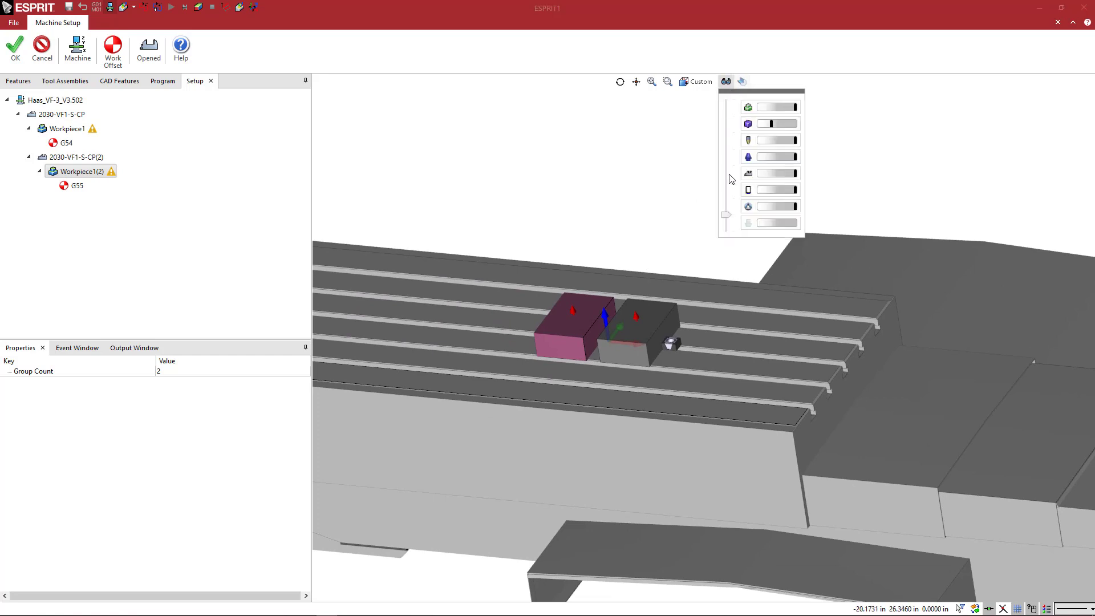
pyautogui.click(724, 231)
pyautogui.scroll(-2, 600, 280)
pyautogui.moveTo(600, 280); pyautogui.dragTo(681, 344, button='middle')
pyautogui.scroll(-4, 644, 311)
pyautogui.scroll(3, 682, 345)
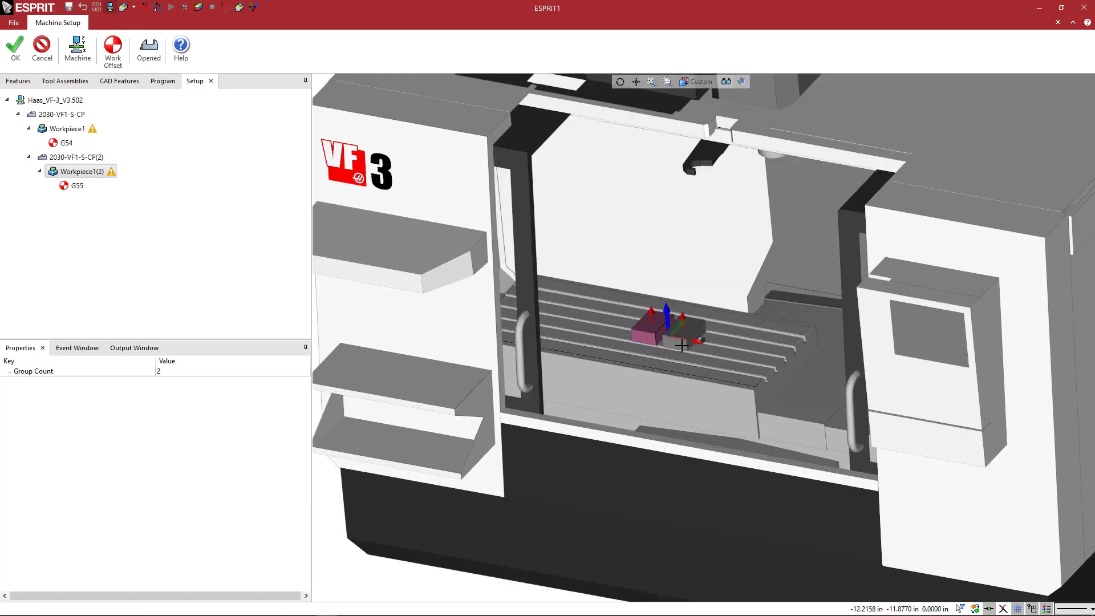
# Edit the first 2030-VF1-S-CP clamp and set its X translation to 15 inches.
pyautogui.click(73, 116)
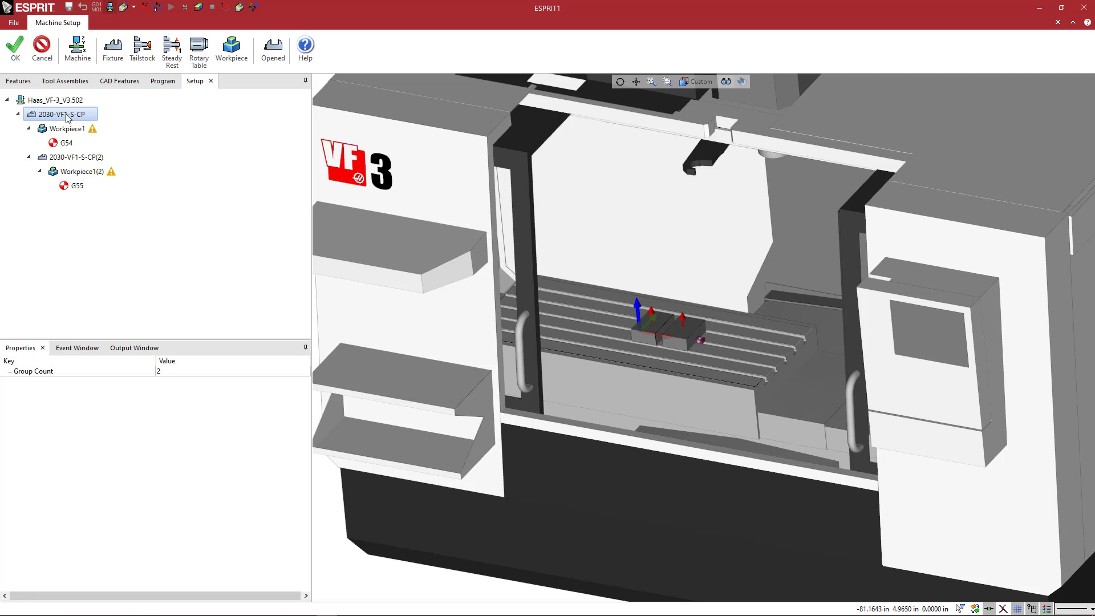
pyautogui.doubleClick(67, 114)
pyautogui.moveTo(94, 176); pyautogui.dragTo(35, 175)
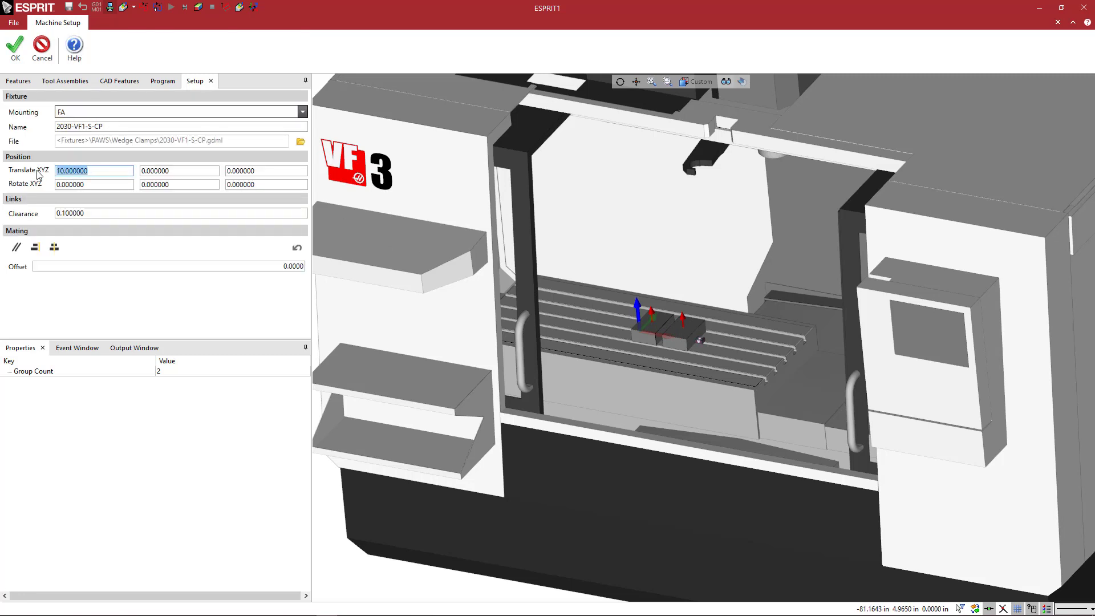
pyautogui.write('15')
pyautogui.press('Tab')
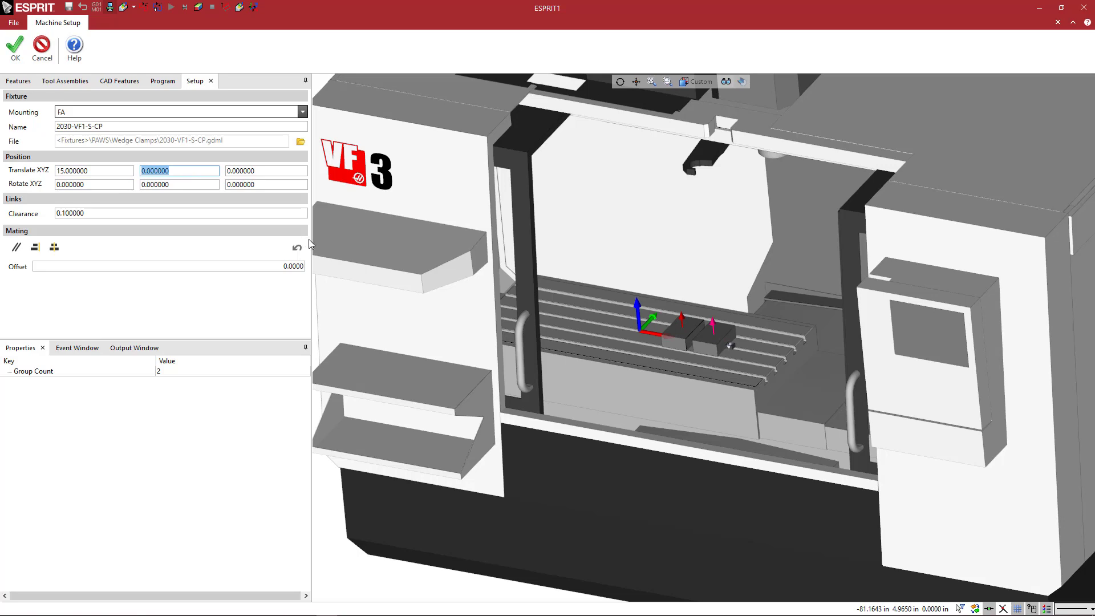
pyautogui.scroll(5, 701, 337)
pyautogui.scroll(3, 702, 337)
pyautogui.moveTo(724, 340)
pyautogui.mouseDown(button='middle')
pyautogui.moveTo(756, 342)
pyautogui.moveTo(736, 342)
pyautogui.mouseUp(button='middle')
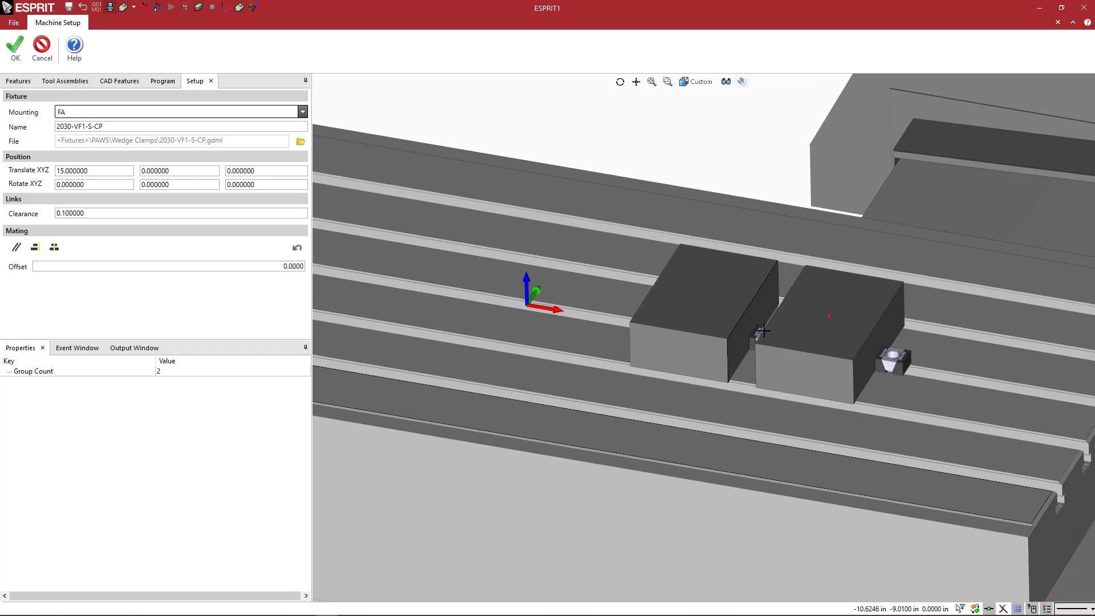
# Set the first clamp's X translation to 20 inches and accept the placement.
pyautogui.doubleClick(128, 173)
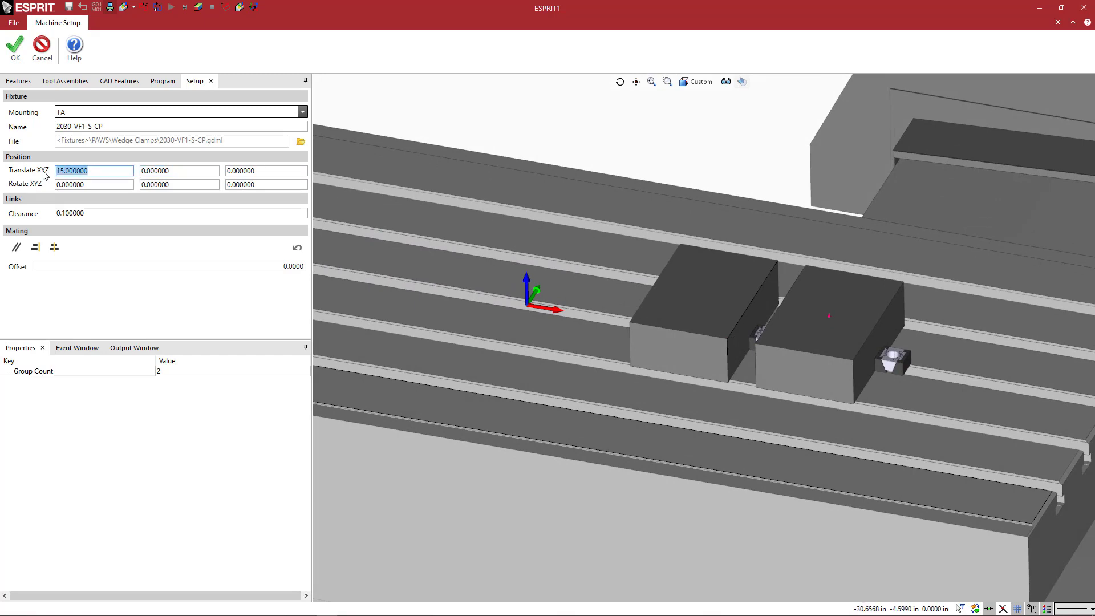
pyautogui.write('20')
pyautogui.press('Tab')
pyautogui.moveTo(836, 300); pyautogui.dragTo(592, 321, button='middle')
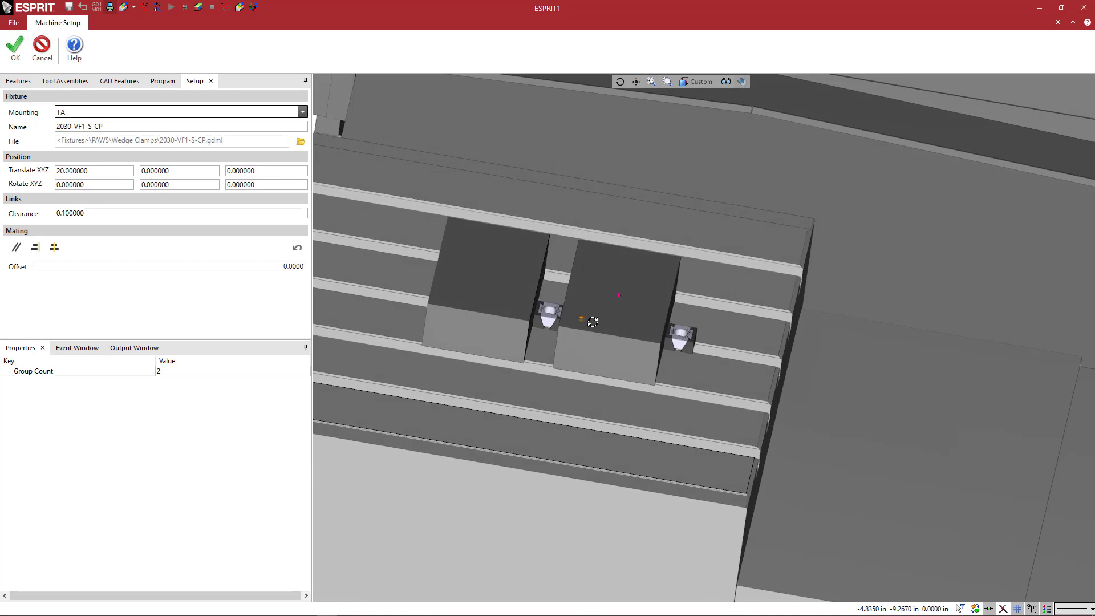
pyautogui.click(15, 49)
# Reopen the first 2030-VF1-S-CP clamp for editing and set its Y translation to 4 inches.
pyautogui.click(82, 172)
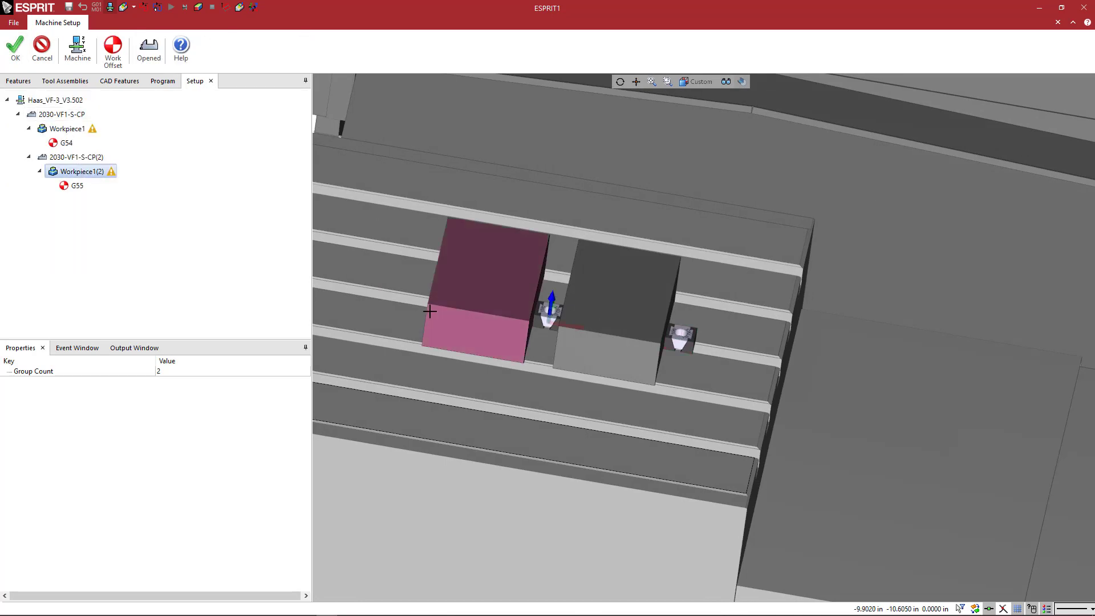
pyautogui.click(89, 159)
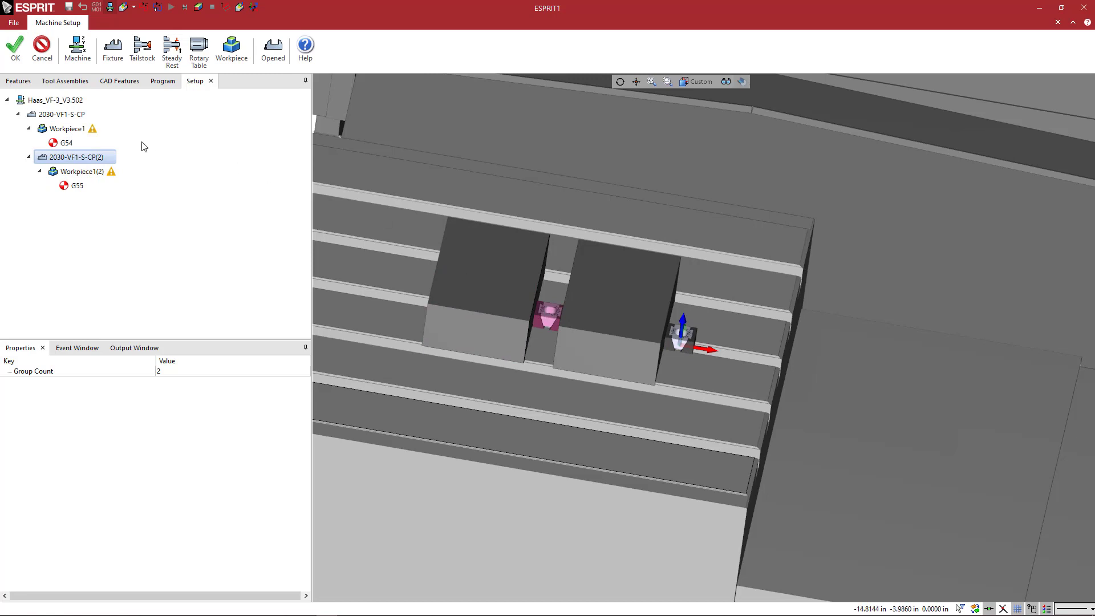
pyautogui.click(76, 117)
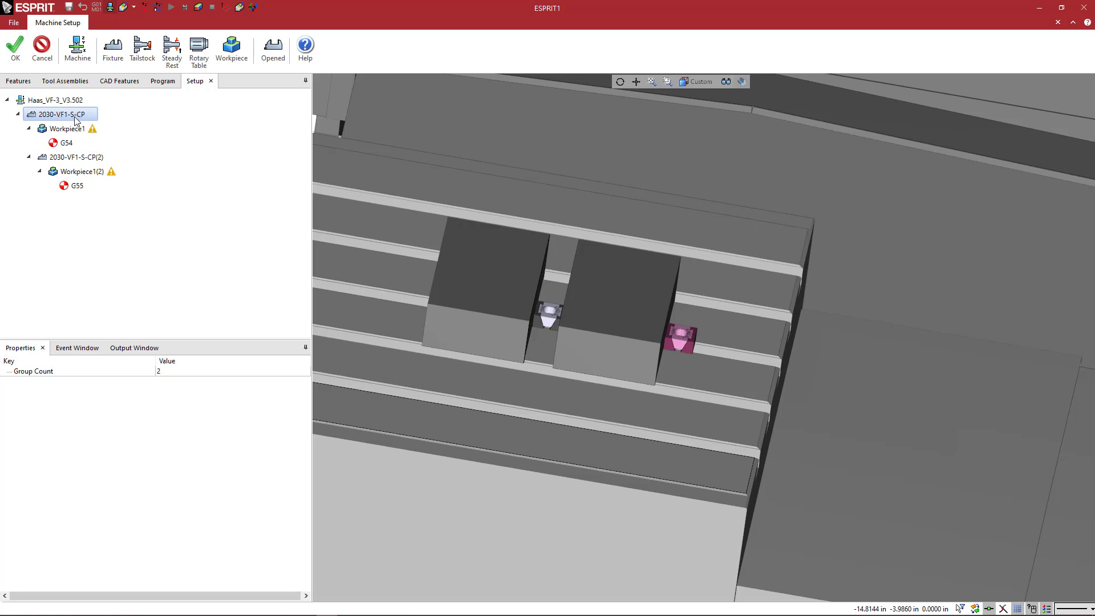
pyautogui.doubleClick(77, 116)
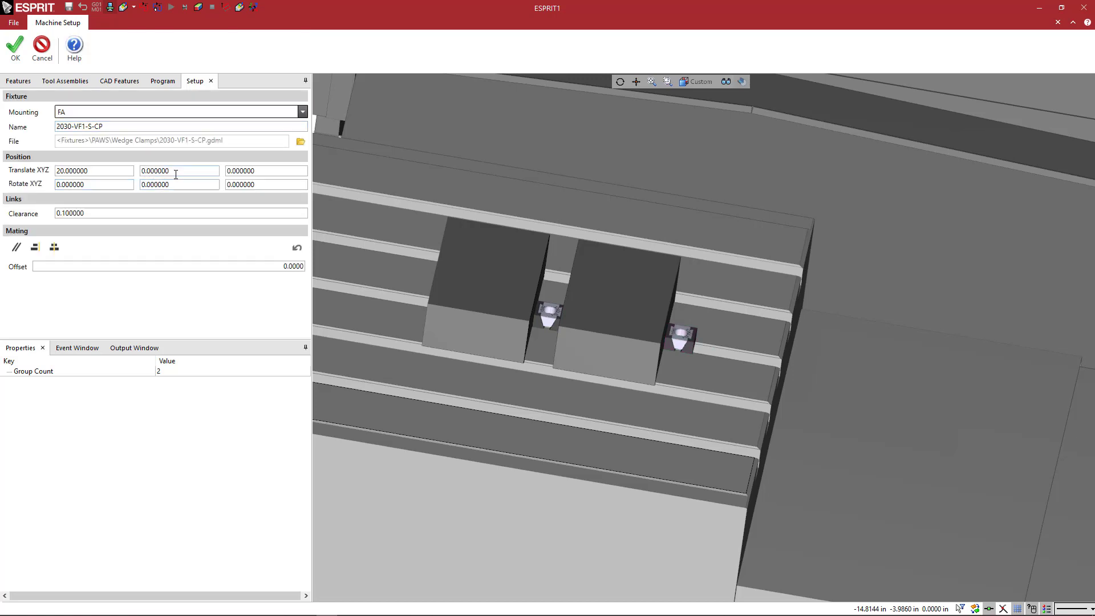
pyautogui.moveTo(175, 174); pyautogui.dragTo(111, 175)
pyautogui.write('4')
pyautogui.press('Tab')
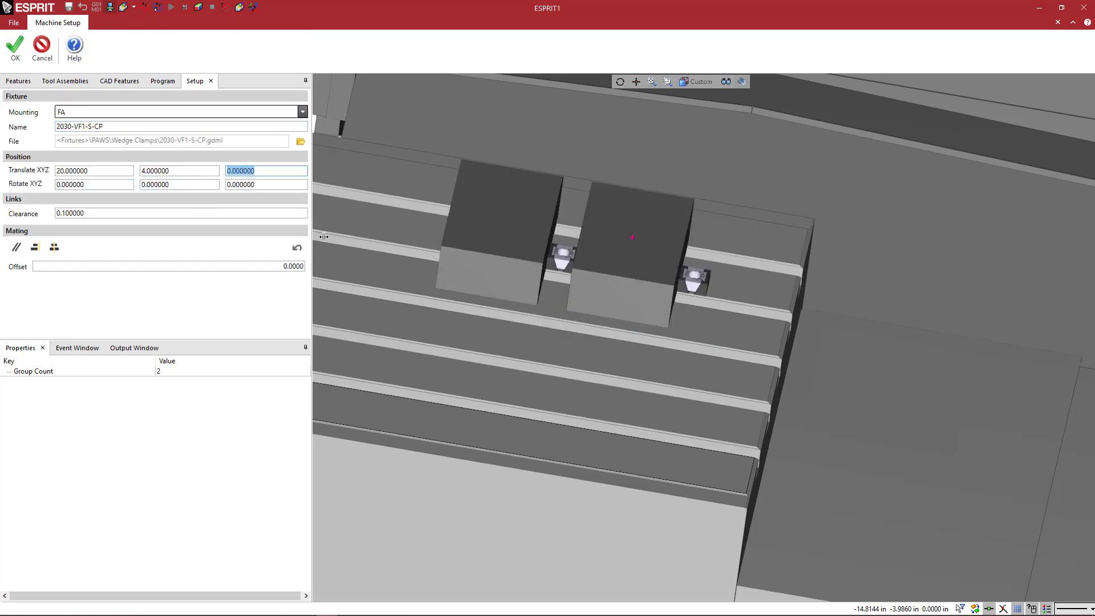
pyautogui.moveTo(594, 299); pyautogui.dragTo(505, 281, button='middle')
# Set the first clamp's Y translation to -4 inches.
pyautogui.click(169, 171)
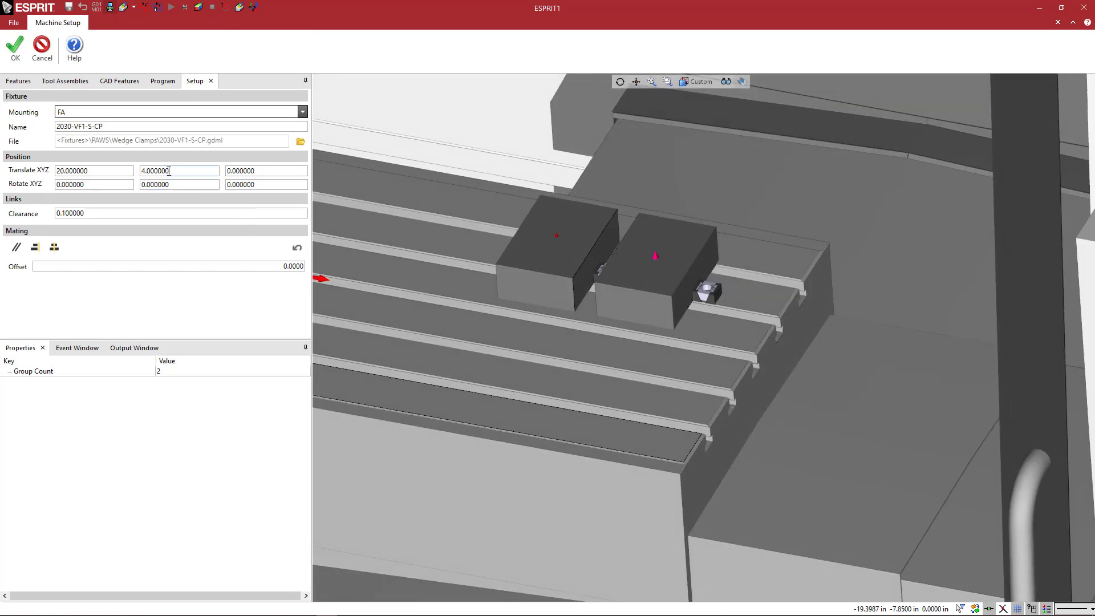
pyautogui.doubleClick(153, 174)
pyautogui.write('-4')
pyautogui.press('Tab')
# Examine the moved clamps and workpieces within the machine, then inspect the first clamp at the workpiece's side up close.
pyautogui.scroll(-5, 564, 308)
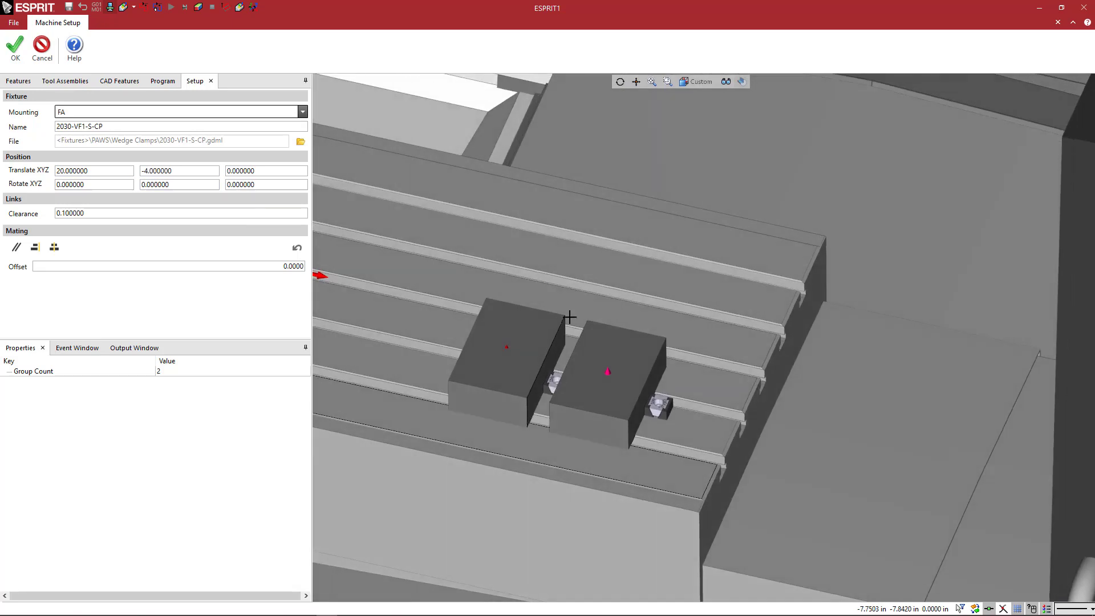
pyautogui.scroll(3, 734, 357)
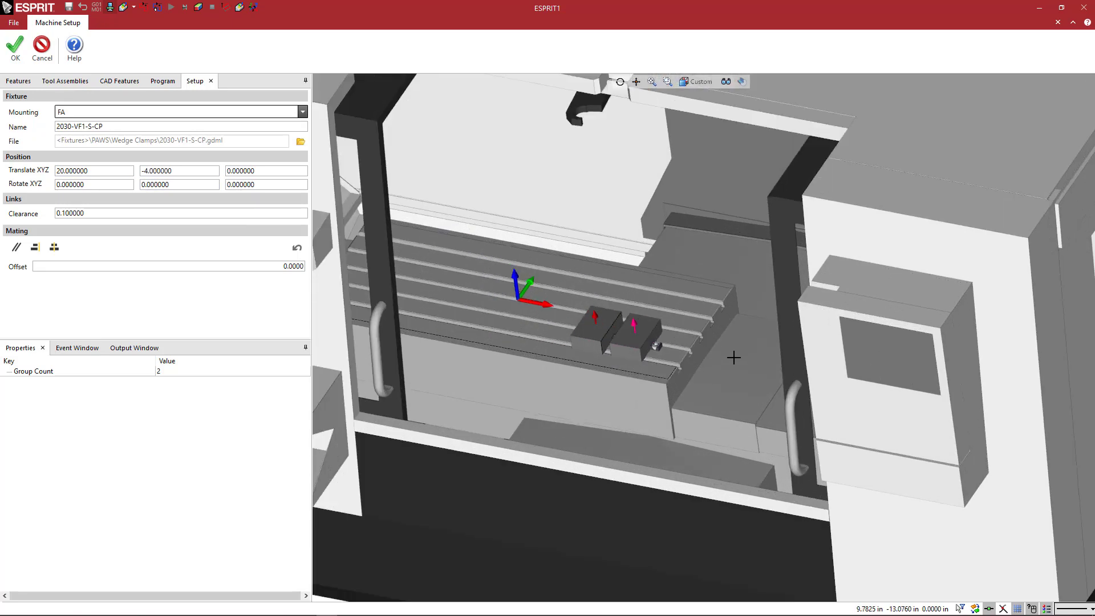
pyautogui.scroll(-1, 734, 357)
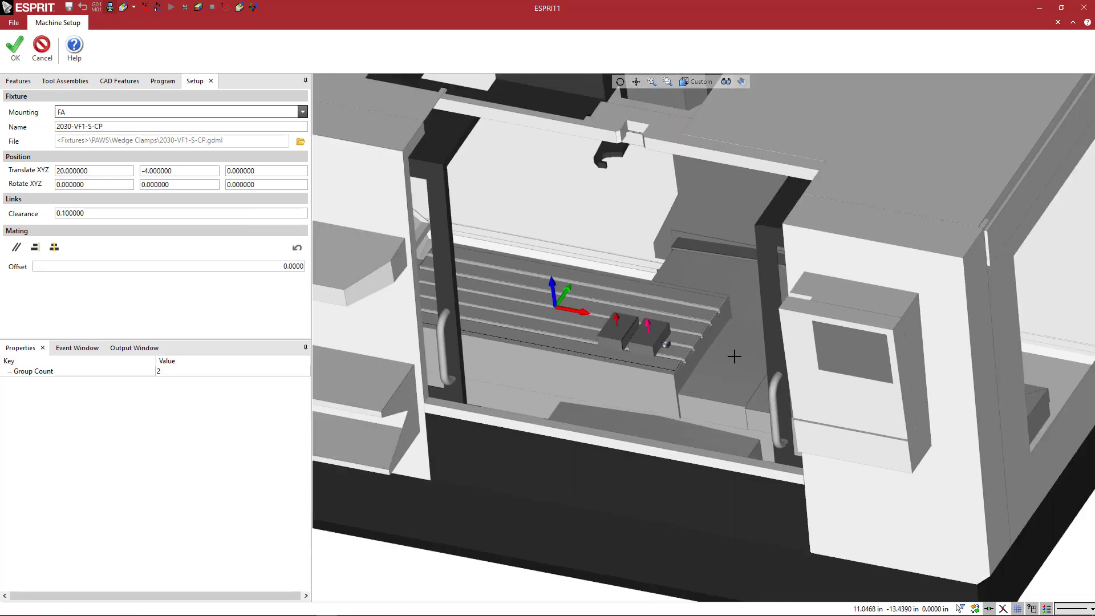
pyautogui.scroll(-2, 733, 356)
pyautogui.scroll(2, 734, 357)
pyautogui.scroll(5, 651, 343)
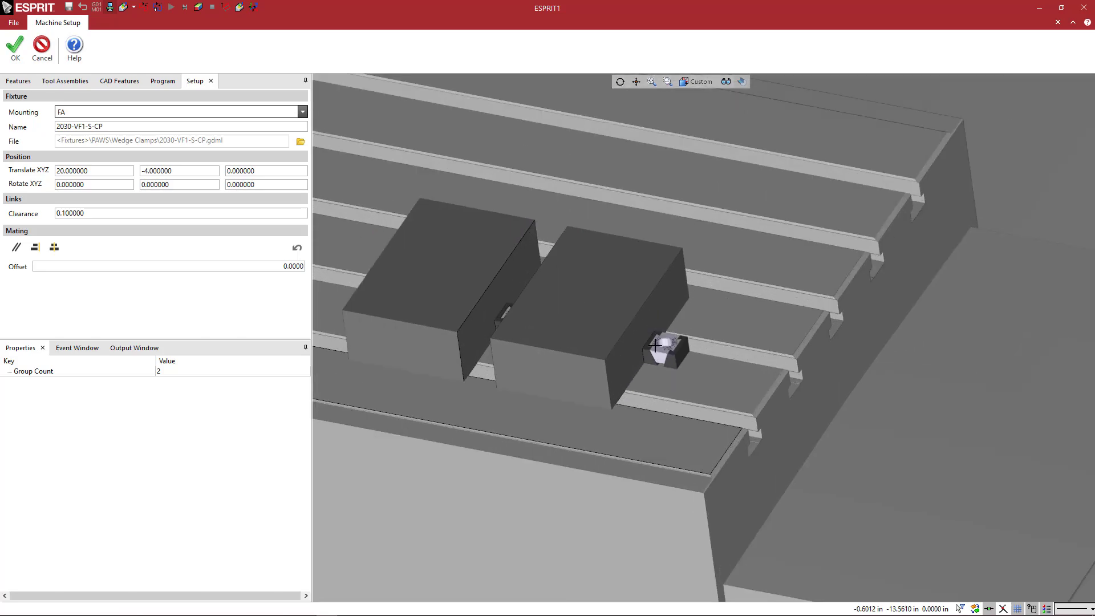
pyautogui.scroll(4, 654, 344)
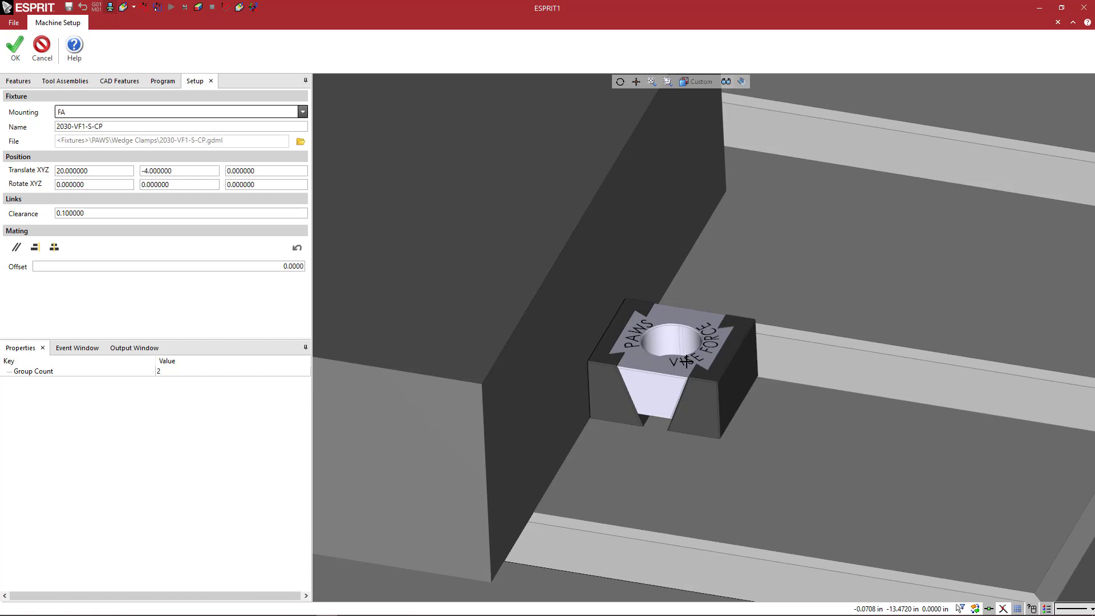
pyautogui.scroll(1, 686, 373)
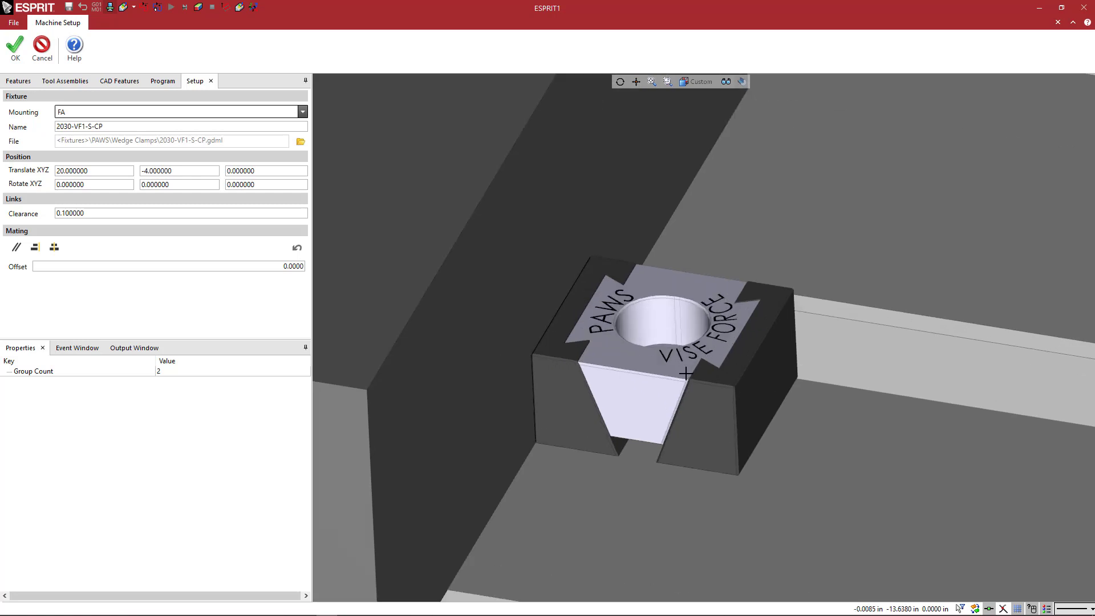